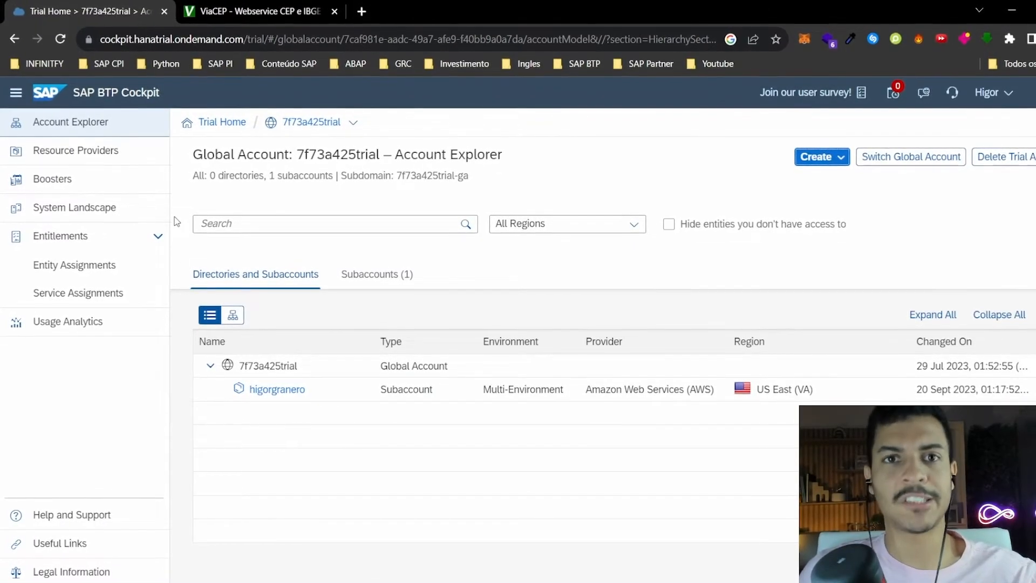
- Browse the available boosters and review the overview of the Get started with SAP Build Apps booster
{"action": "left_click", "coordinate": [120, 184]}
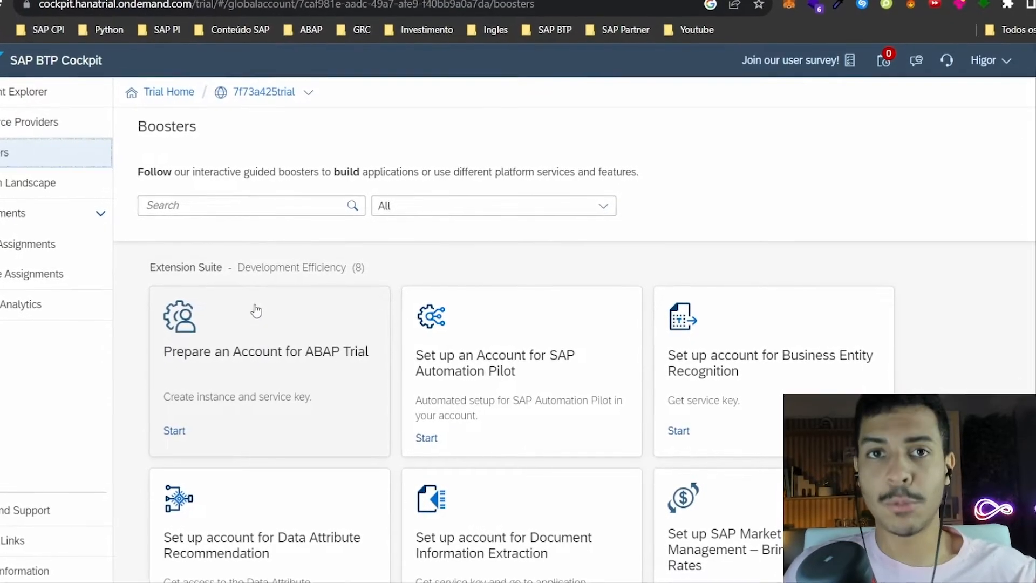
{"action": "scroll", "coordinate": [256, 309], "scroll_direction": "down", "scroll_amount": 5}
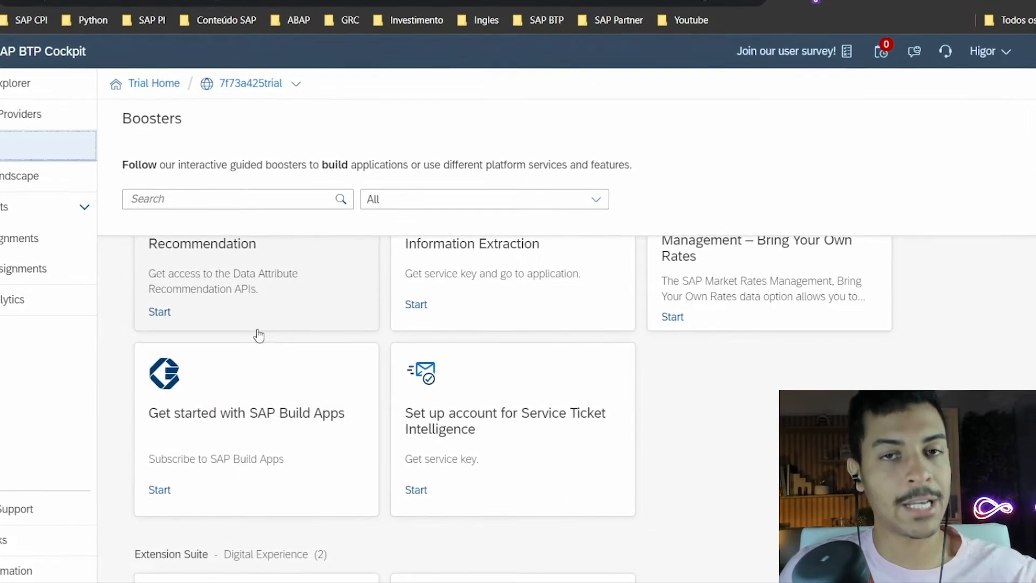
{"action": "left_click", "coordinate": [308, 377]}
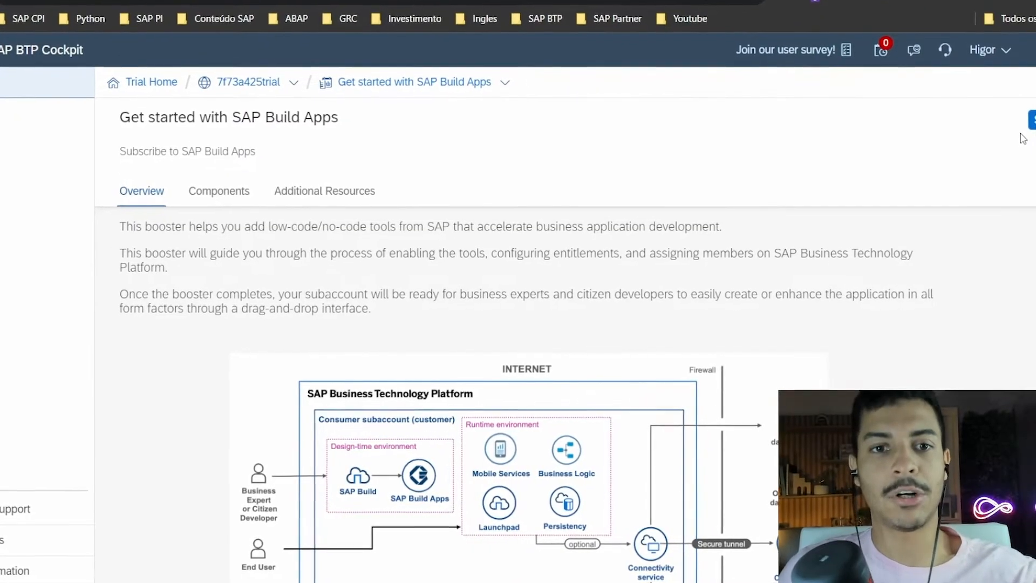
{"action": "scroll", "coordinate": [753, 338], "scroll_direction": "down", "scroll_amount": 2}
{"action": "scroll", "coordinate": [747, 338], "scroll_direction": "up", "scroll_amount": 2}
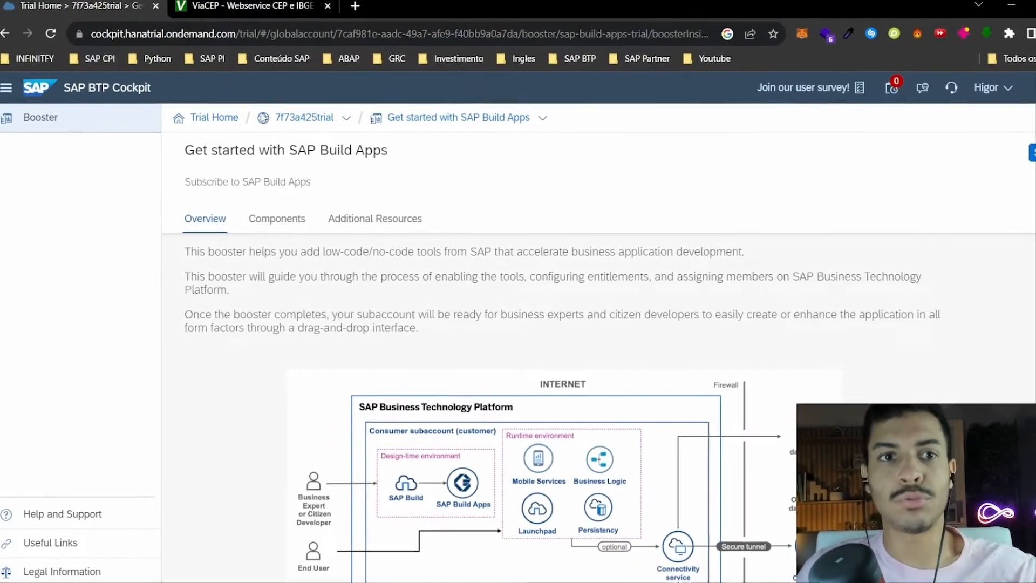
- Launch SAP Build Apps from the trial subaccount's Instances and Subscriptions and sign in with the account's e-mail
{"action": "left_click", "coordinate": [213, 118]}
{"action": "left_click", "coordinate": [424, 233]}
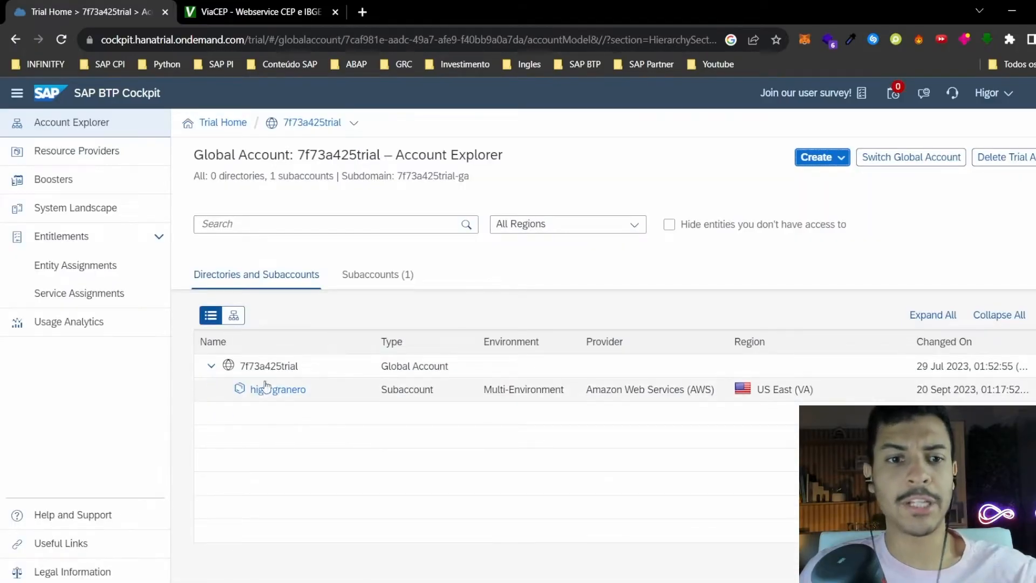
{"action": "left_click", "coordinate": [268, 386]}
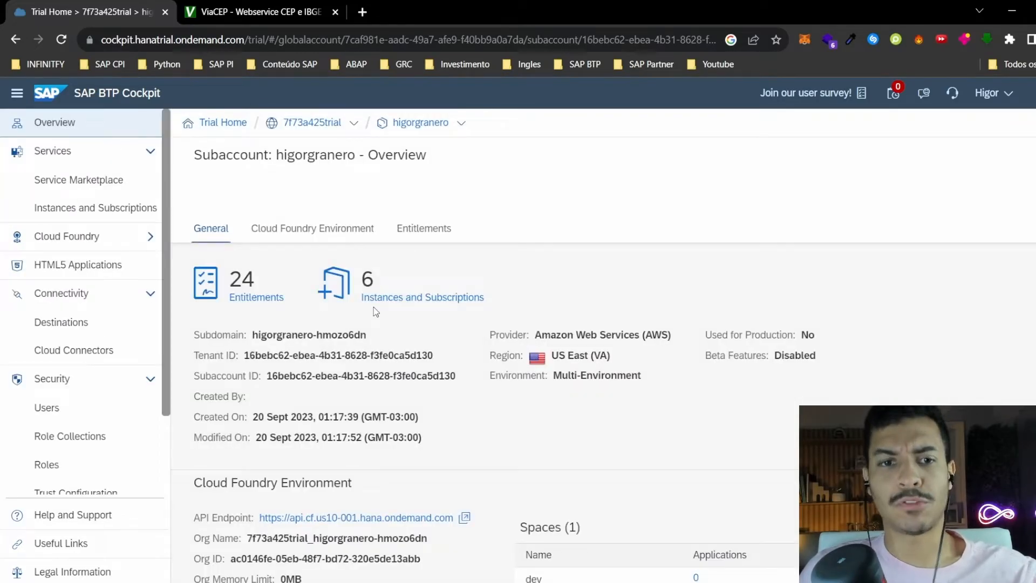
{"action": "left_click", "coordinate": [385, 304]}
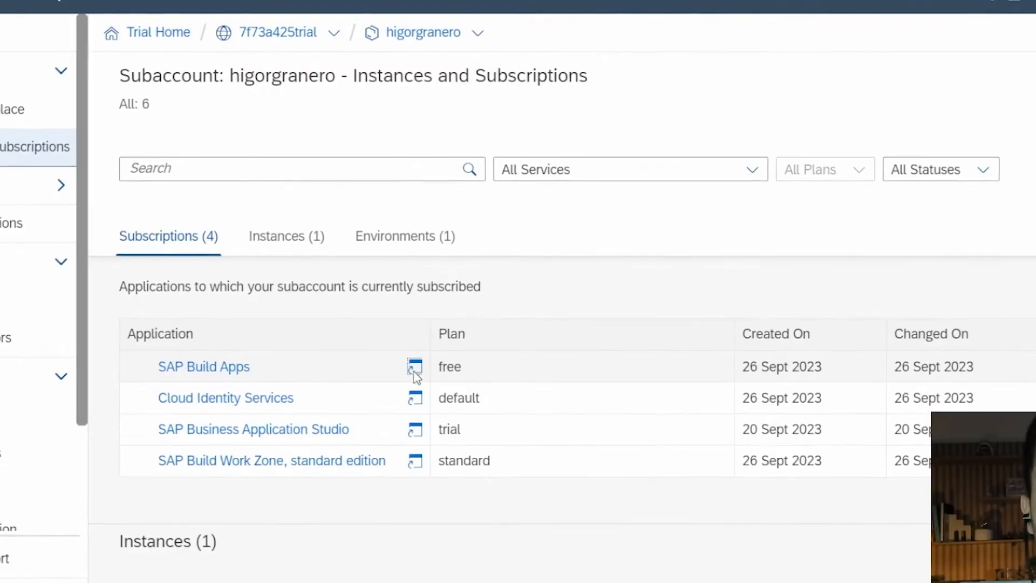
{"action": "left_click", "coordinate": [414, 373]}
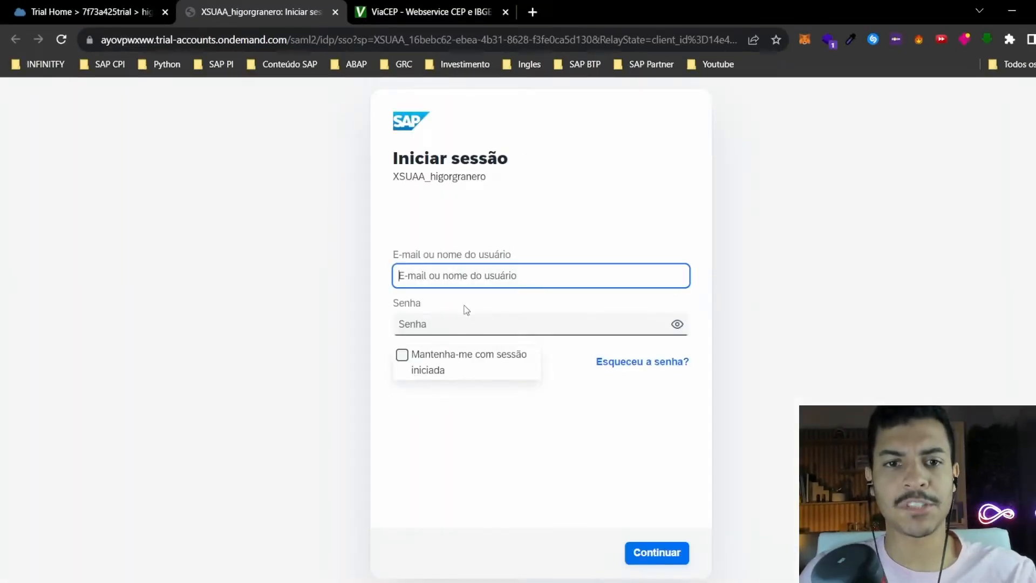
{"action": "left_click", "coordinate": [470, 277]}
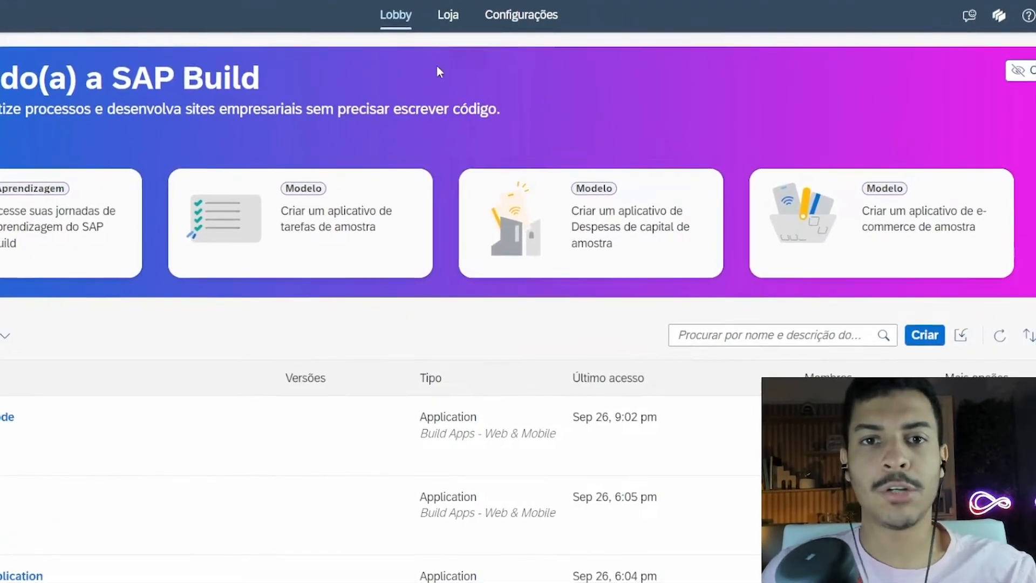
- Check the project templates in the store and hide the quick-start section of the lobby
{"action": "left_click", "coordinate": [447, 15]}
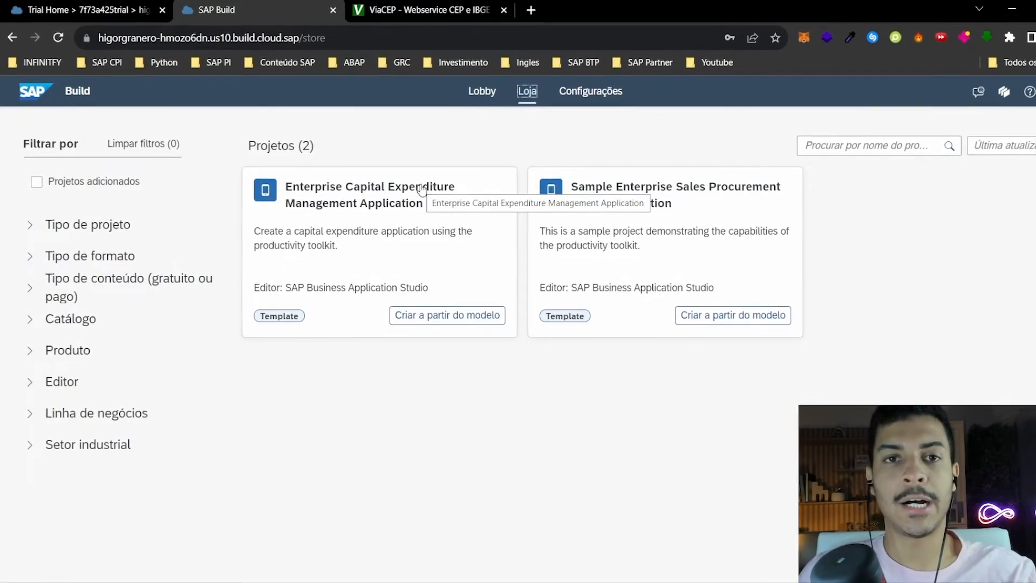
{"action": "left_click", "coordinate": [479, 92]}
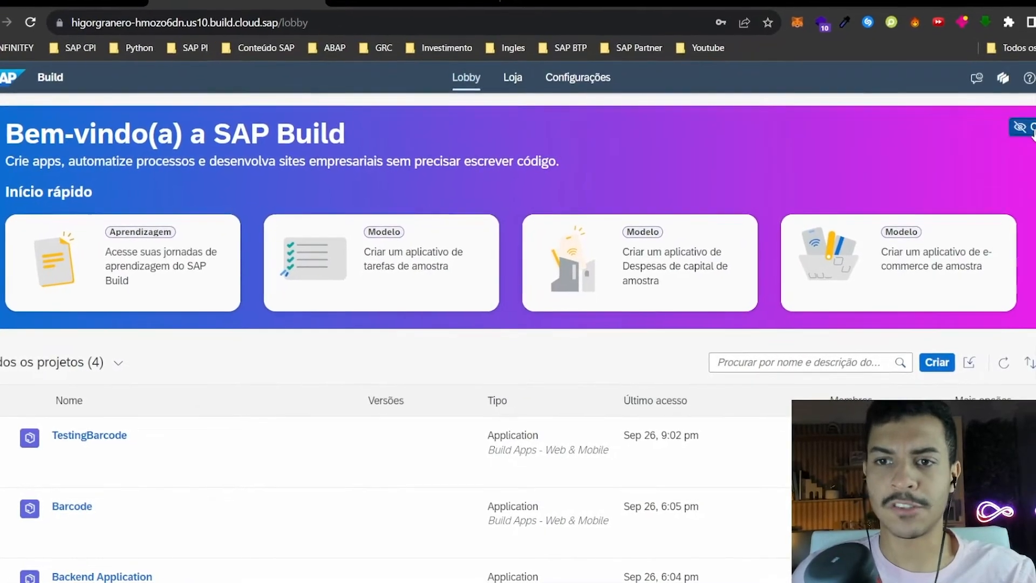
{"action": "left_click", "coordinate": [1032, 130]}
- Create a web and mobile application project named BuscarCEP
{"action": "left_click", "coordinate": [948, 232]}
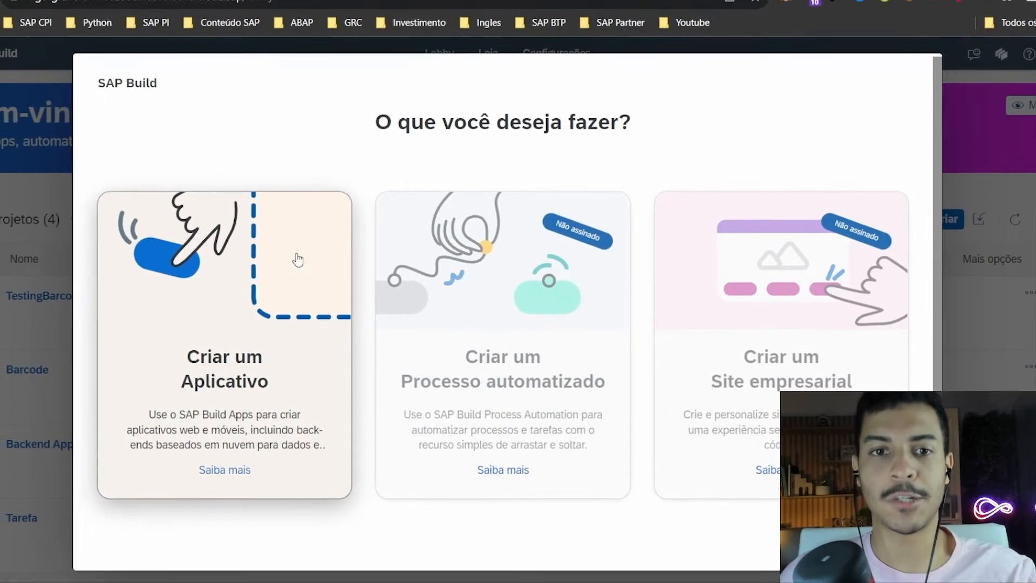
{"action": "left_click", "coordinate": [297, 260]}
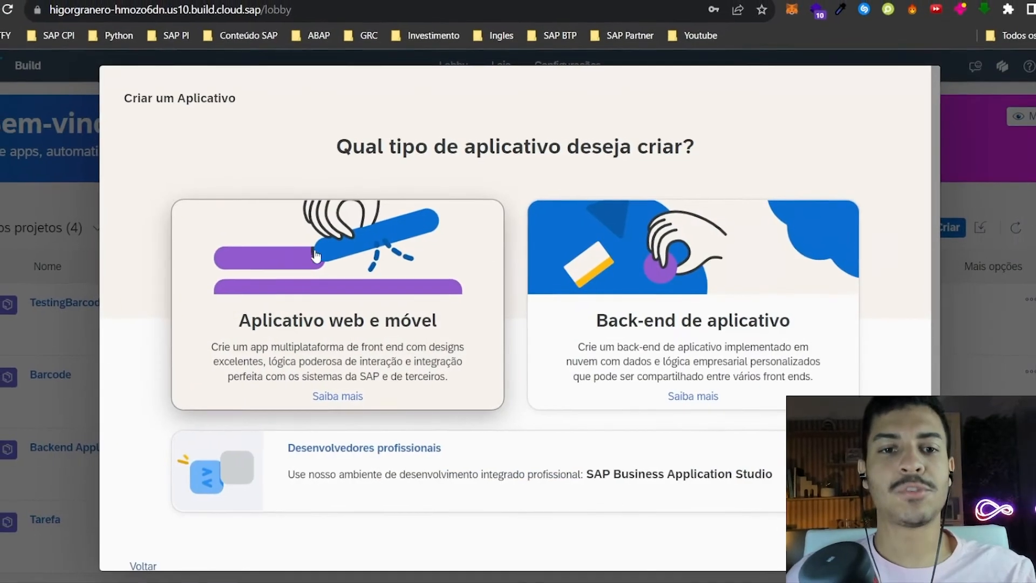
{"action": "left_click", "coordinate": [335, 251]}
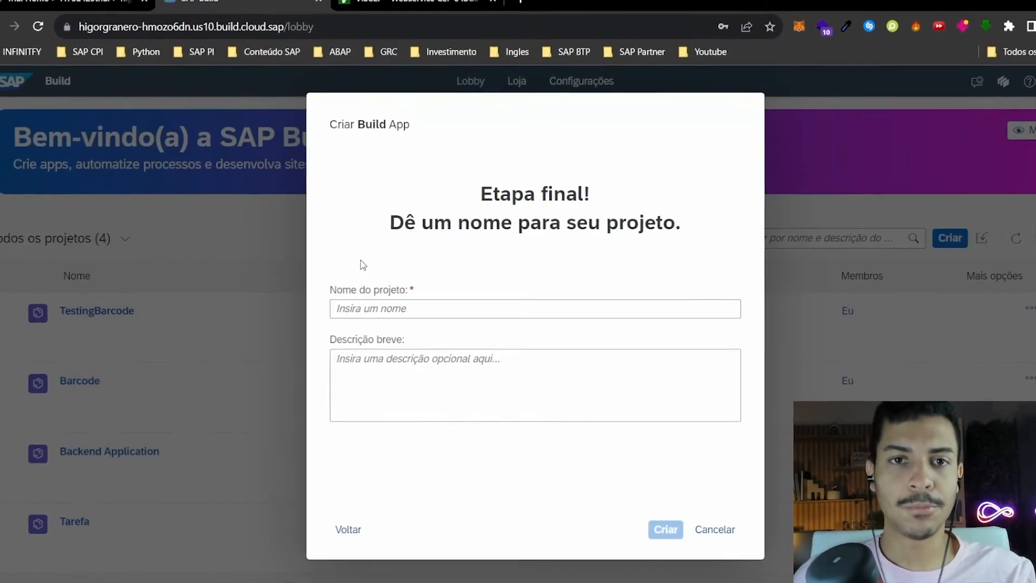
{"action": "left_click", "coordinate": [445, 308]}
{"action": "type", "text": "BuscarCEP"}
{"action": "key", "text": "Tab"}
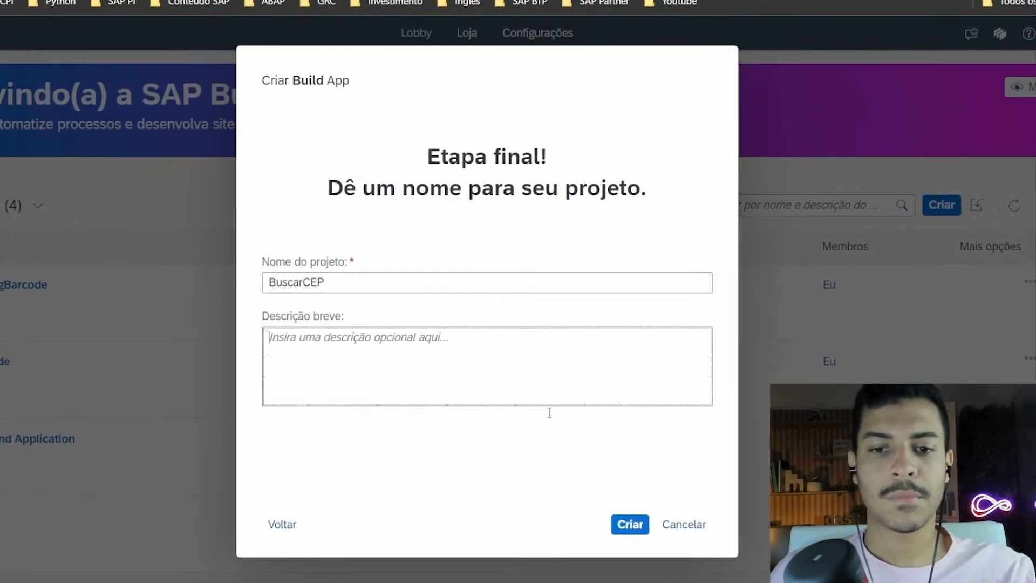
{"action": "left_click", "coordinate": [629, 525]}
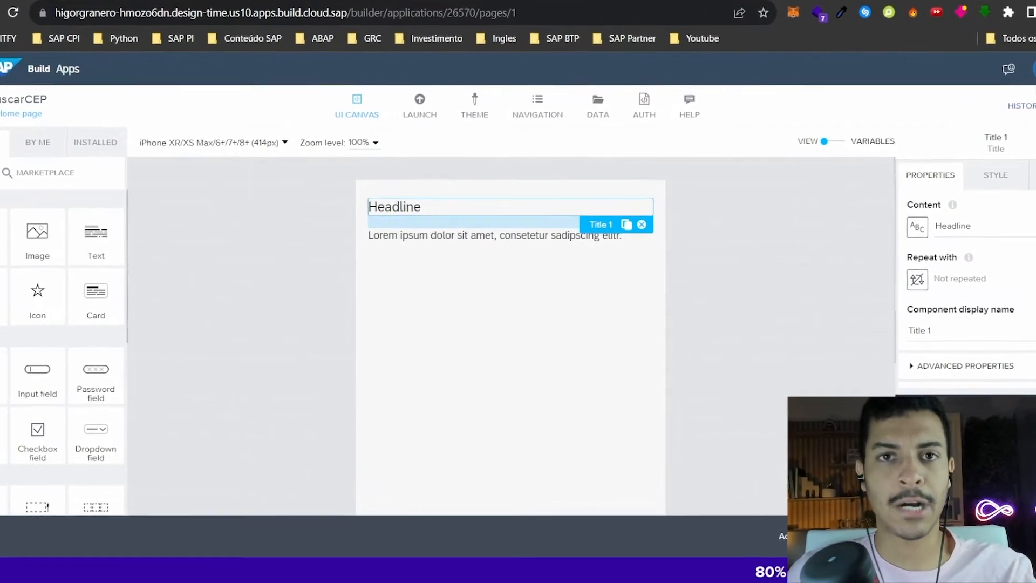
- Change the content of the page's title component to "Buscar CEP"
{"action": "double_click", "coordinate": [966, 220]}
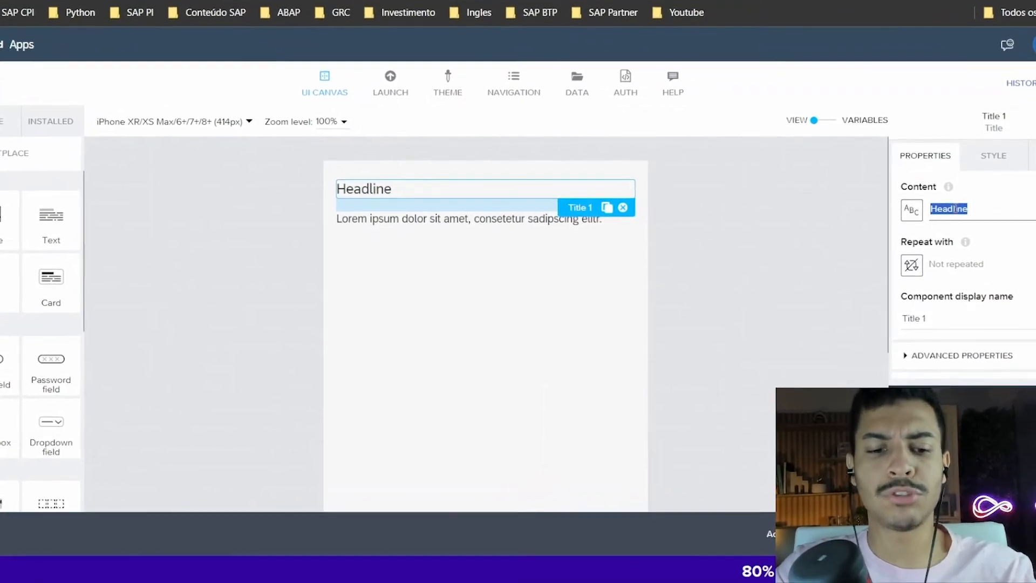
{"action": "type", "text": "Busac"}
{"action": "key", "text": "BackSpace"}
{"action": "key", "text": "BackSpace"}
{"action": "type", "text": "car CEP"}
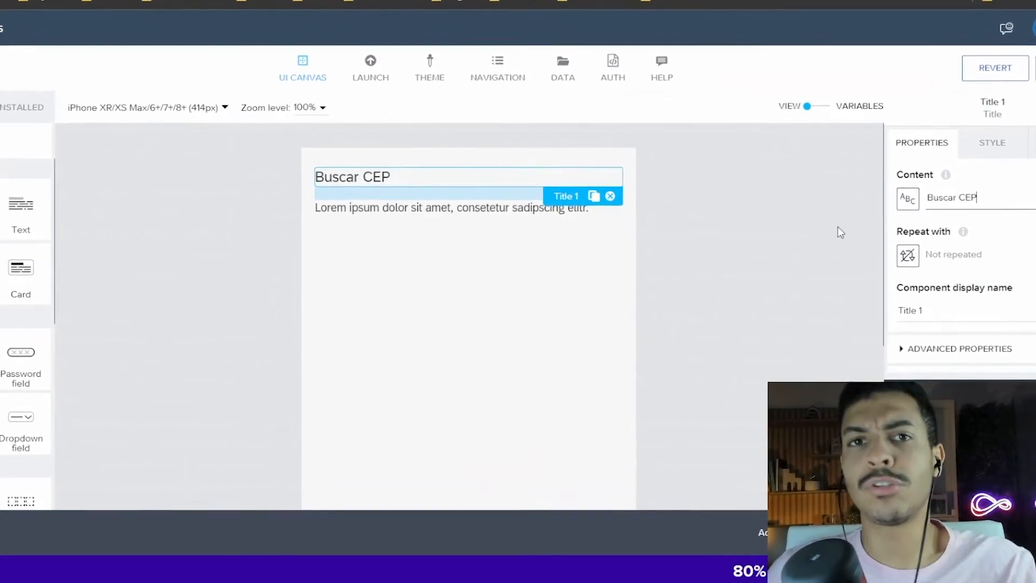
{"action": "left_click", "coordinate": [801, 227]}
- Set the text alignment of the Buscar CEP title to center
{"action": "left_click", "coordinate": [485, 177]}
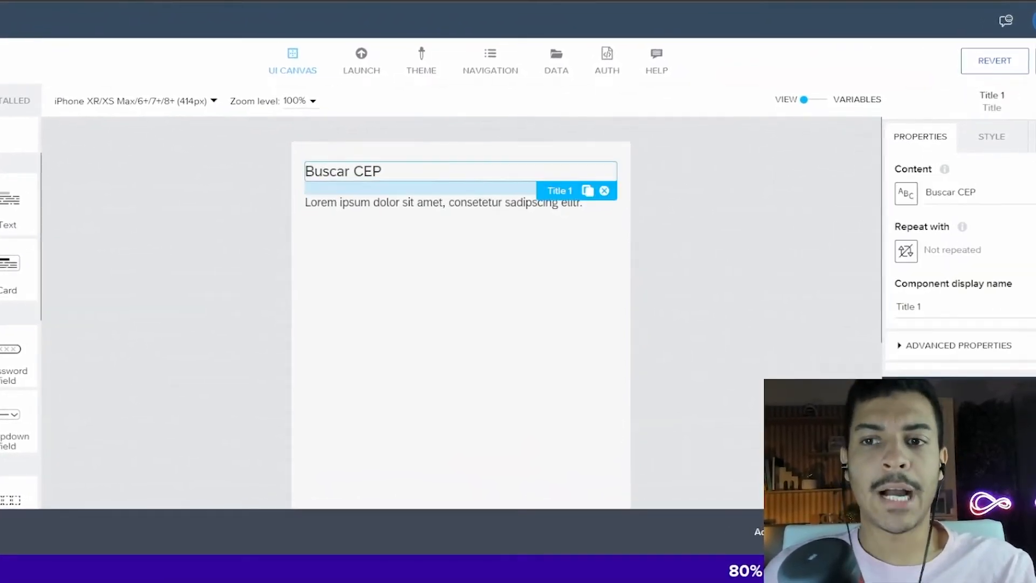
{"action": "left_click", "coordinate": [991, 136]}
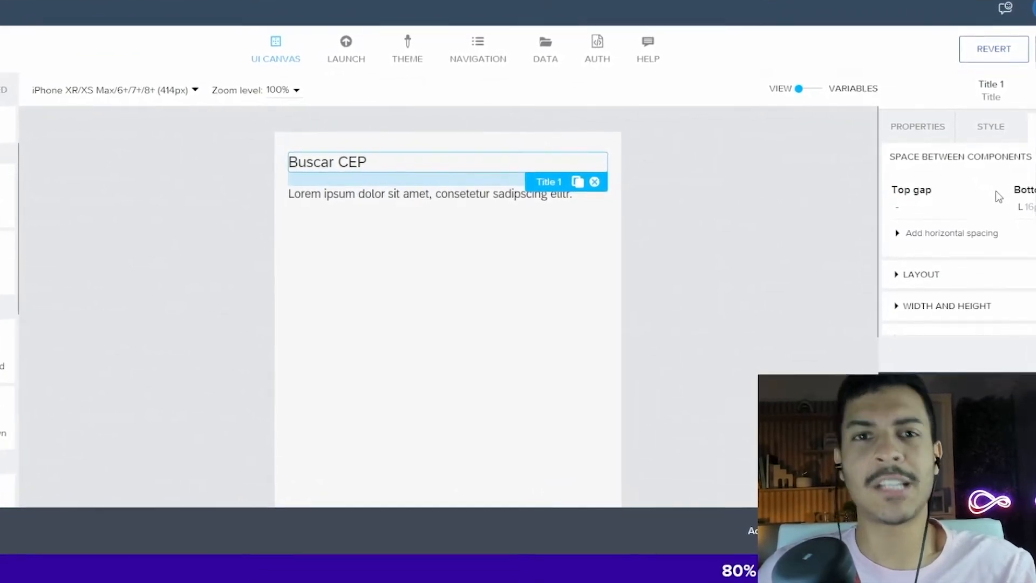
{"action": "left_click", "coordinate": [920, 273]}
{"action": "left_click", "coordinate": [926, 327]}
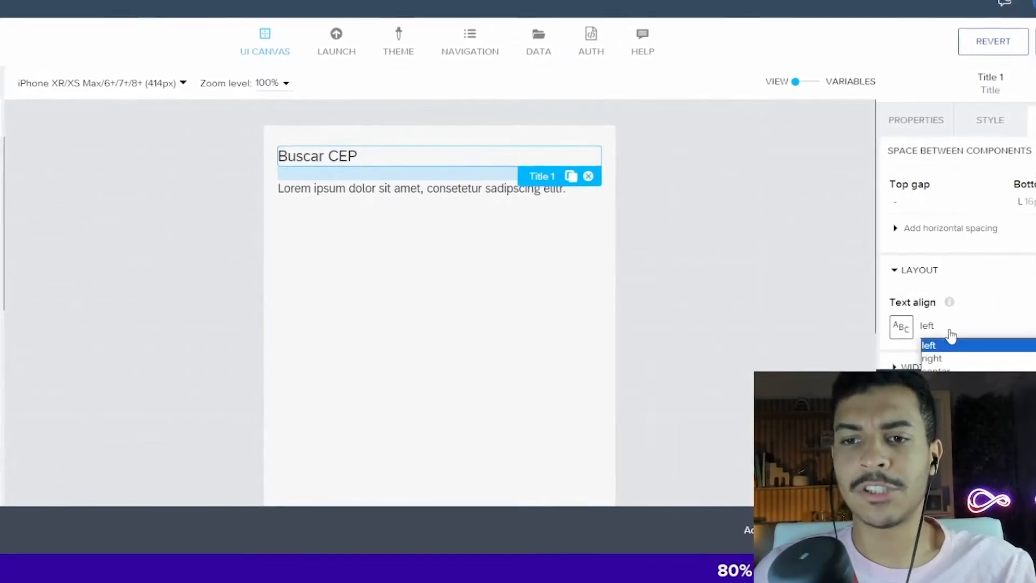
{"action": "left_click", "coordinate": [937, 371]}
{"action": "left_click", "coordinate": [674, 203]}
- Apply the Page Master Heading style to the Buscar CEP title
{"action": "left_click", "coordinate": [551, 157]}
{"action": "left_click", "coordinate": [991, 134]}
{"action": "scroll", "coordinate": [986, 231], "scroll_direction": "down", "scroll_amount": 5}
{"action": "left_click", "coordinate": [993, 340]}
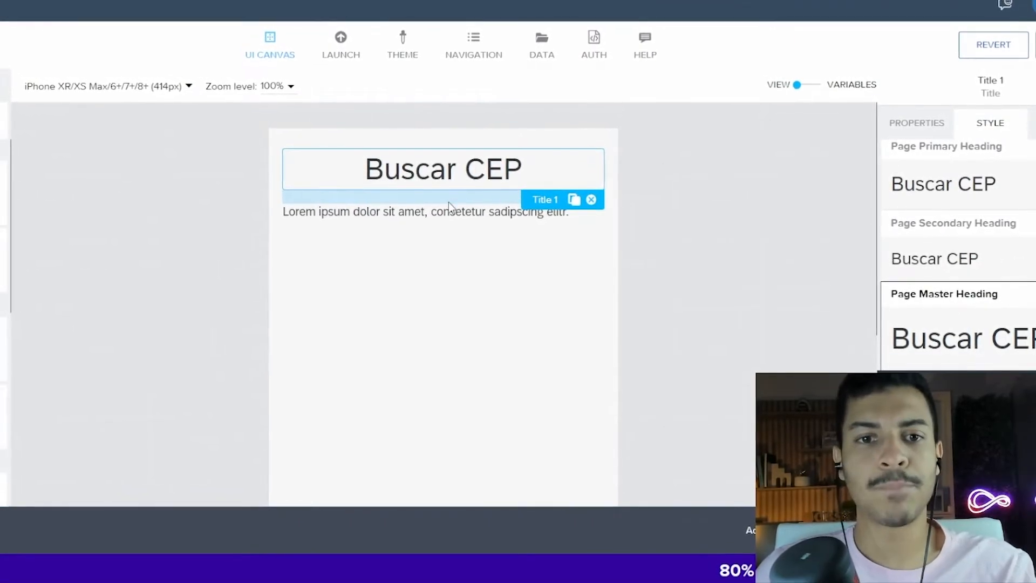
- Replace the placeholder text under the title with "Aplicativo para buscar CEP"
{"action": "left_click", "coordinate": [458, 211]}
{"action": "left_click", "coordinate": [917, 126]}
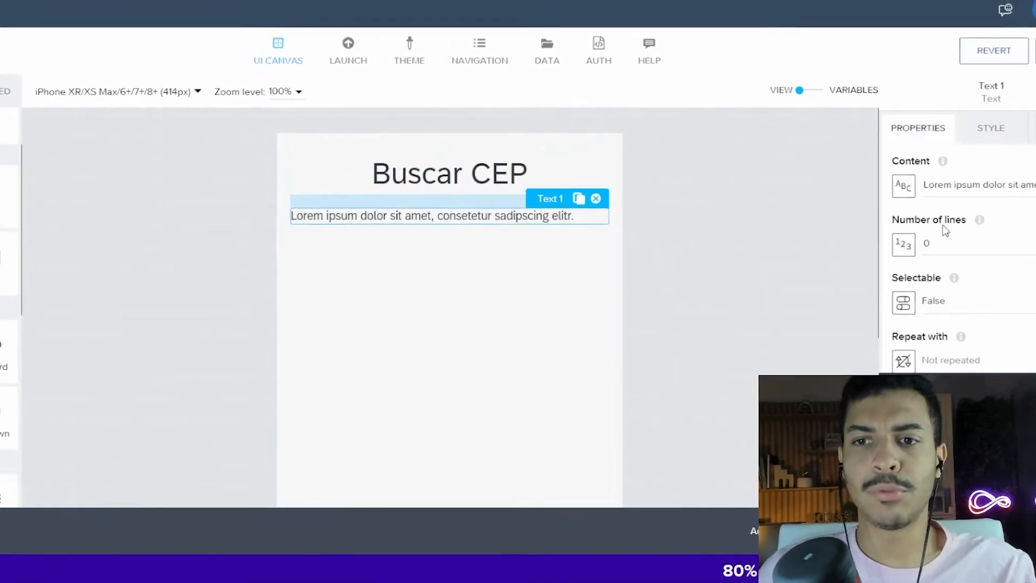
{"action": "triple_click", "coordinate": [979, 183]}
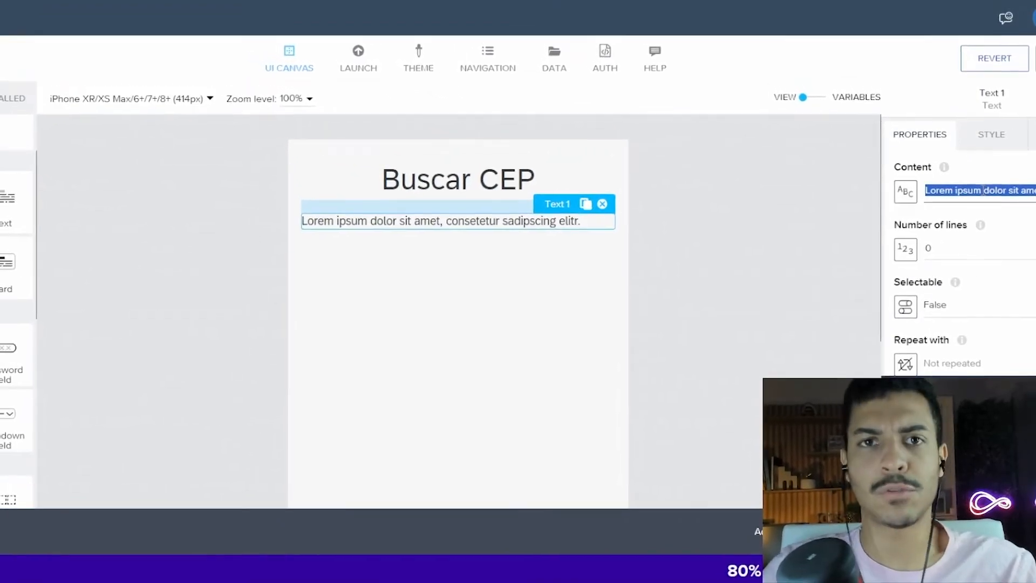
{"action": "type", "text": "Aplicativo para buscar CEP"}
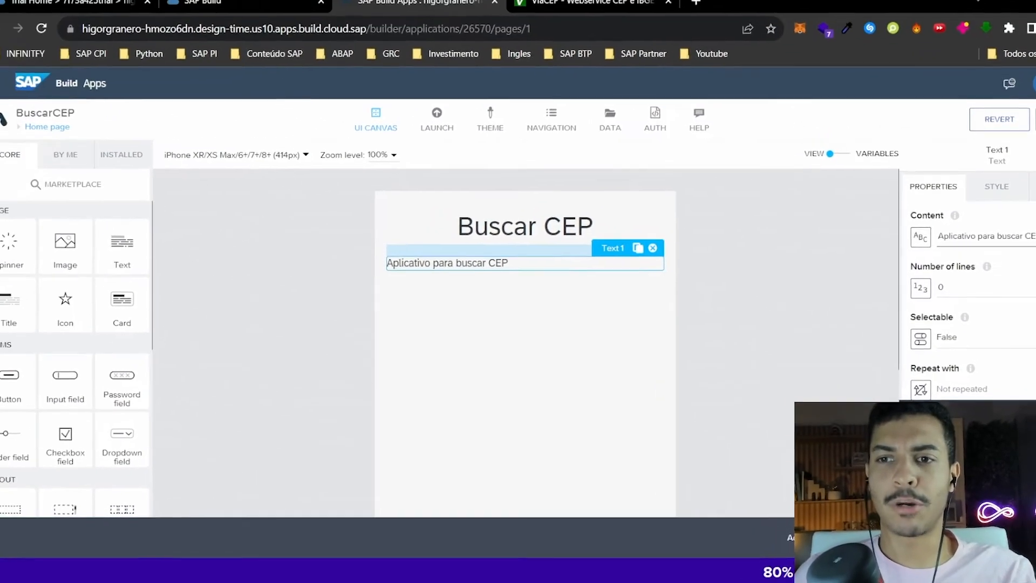
- Set the text alignment of the description under the title to center
{"action": "left_click", "coordinate": [1033, 151]}
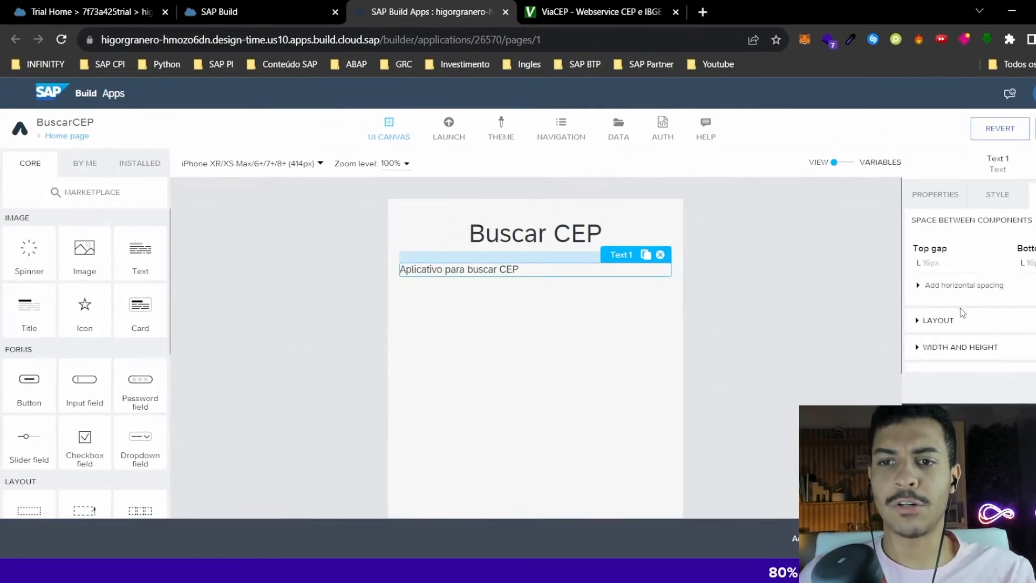
{"action": "left_click", "coordinate": [948, 323]}
{"action": "scroll", "coordinate": [958, 367], "scroll_direction": "down", "scroll_amount": 2}
{"action": "left_click", "coordinate": [953, 330]}
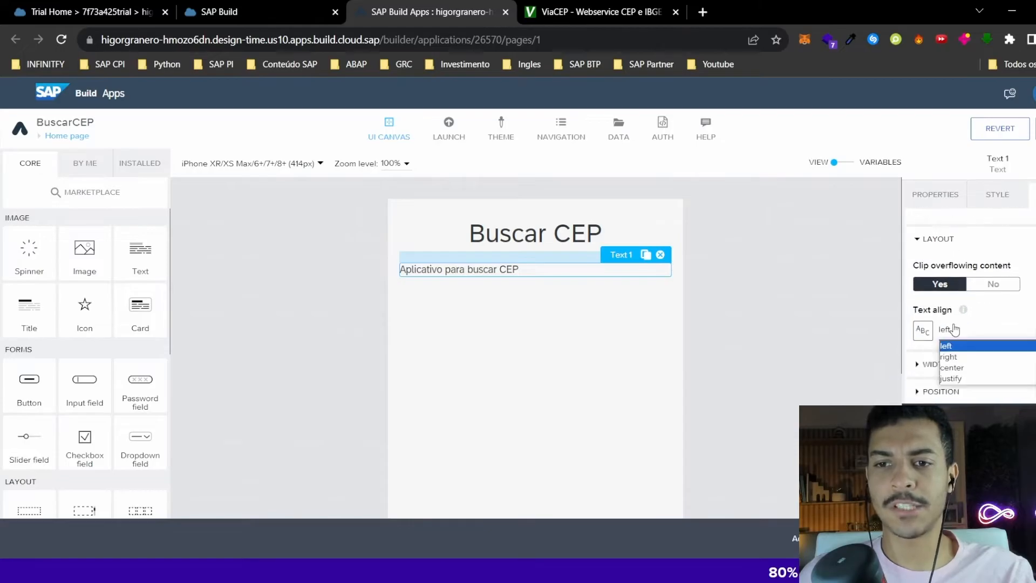
{"action": "left_click", "coordinate": [951, 362]}
{"action": "left_click", "coordinate": [488, 215]}
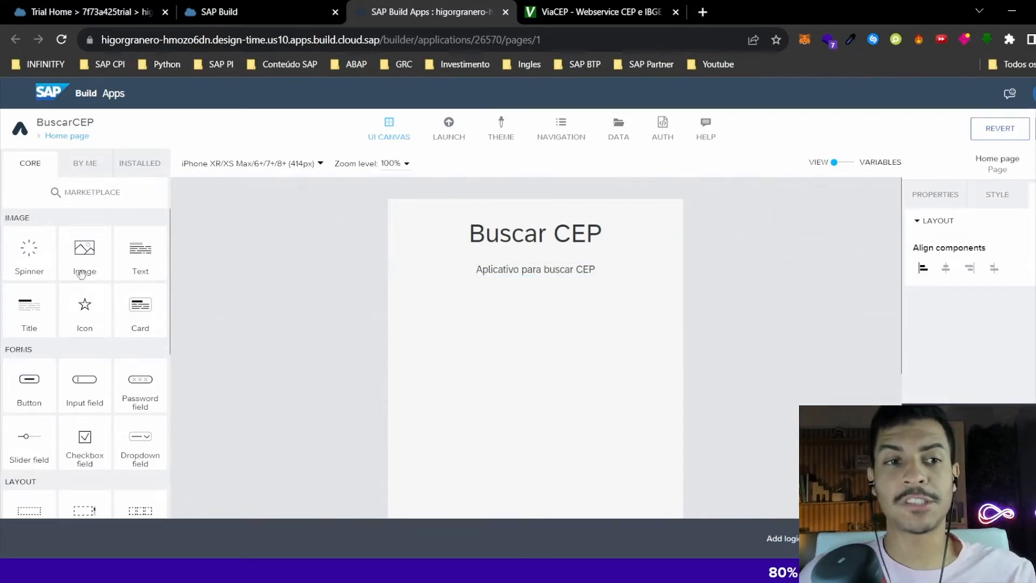
- Add a button component to the page below the description text
{"action": "scroll", "coordinate": [81, 274], "scroll_direction": "down", "scroll_amount": 5}
{"action": "scroll", "coordinate": [109, 355], "scroll_direction": "up", "scroll_amount": 3}
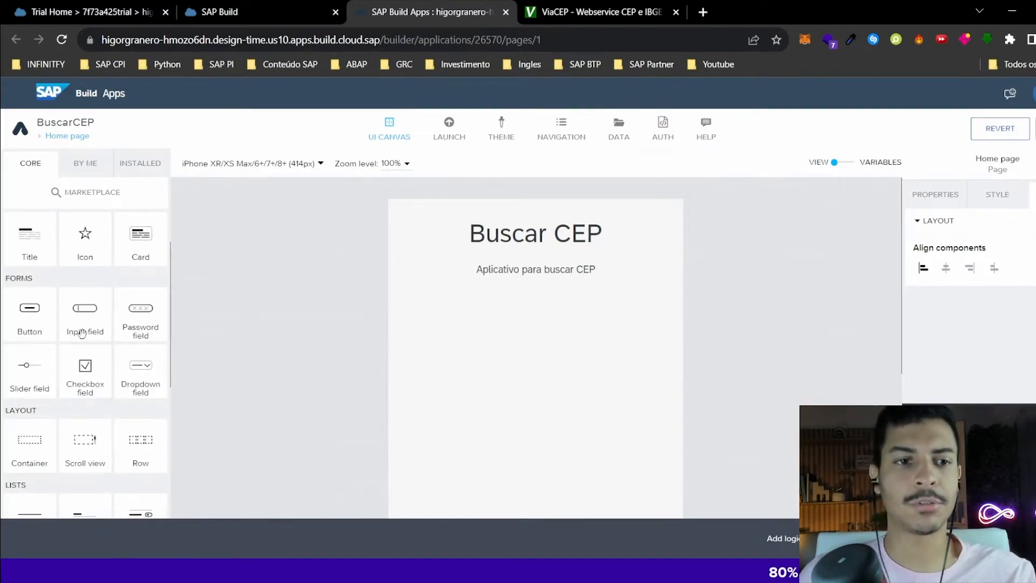
{"action": "scroll", "coordinate": [128, 313], "scroll_direction": "up", "scroll_amount": 2}
{"action": "left_click_drag", "start_coordinate": [30, 381], "coordinate": [415, 297]}
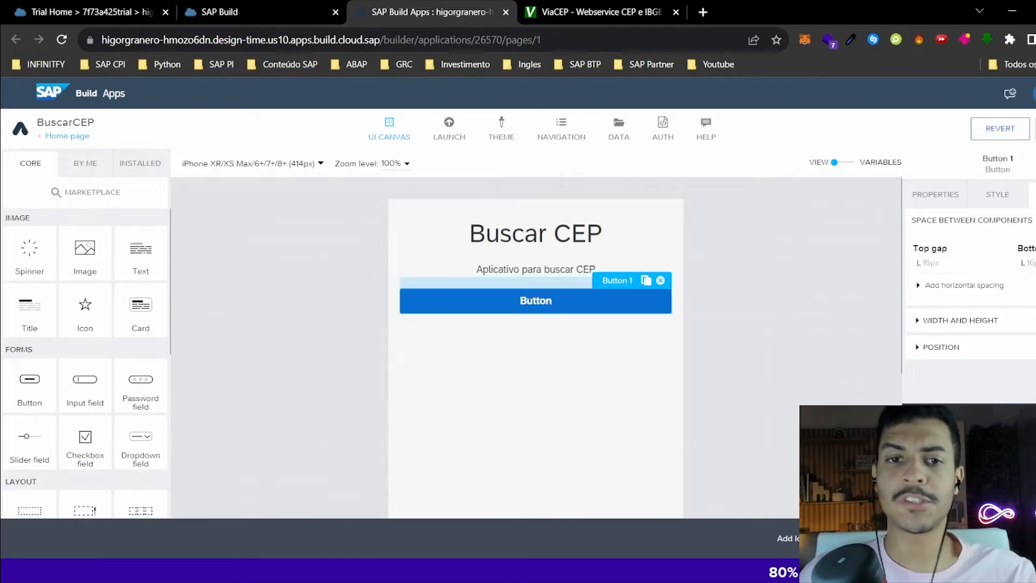
- Place an image component below the button and a search bar between the description and the button
{"action": "left_click_drag", "start_coordinate": [74, 244], "coordinate": [554, 335]}
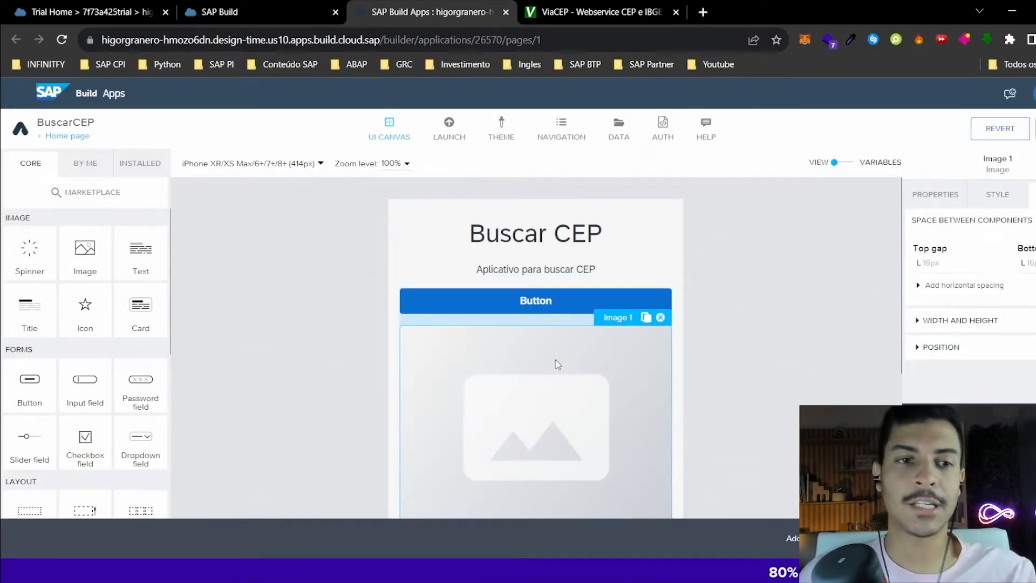
{"action": "scroll", "coordinate": [135, 342], "scroll_direction": "down", "scroll_amount": 5}
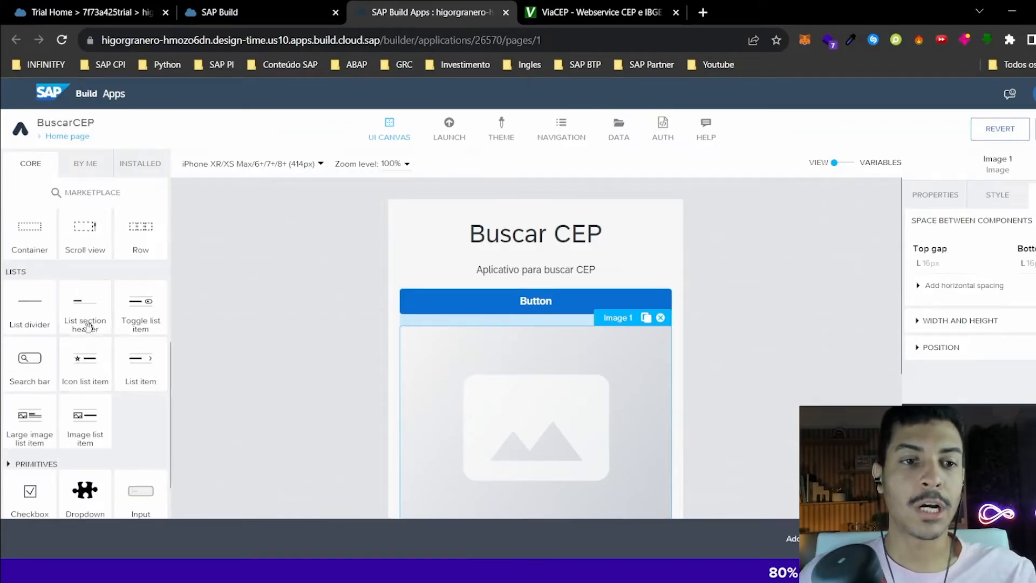
{"action": "left_click_drag", "start_coordinate": [33, 358], "coordinate": [520, 297]}
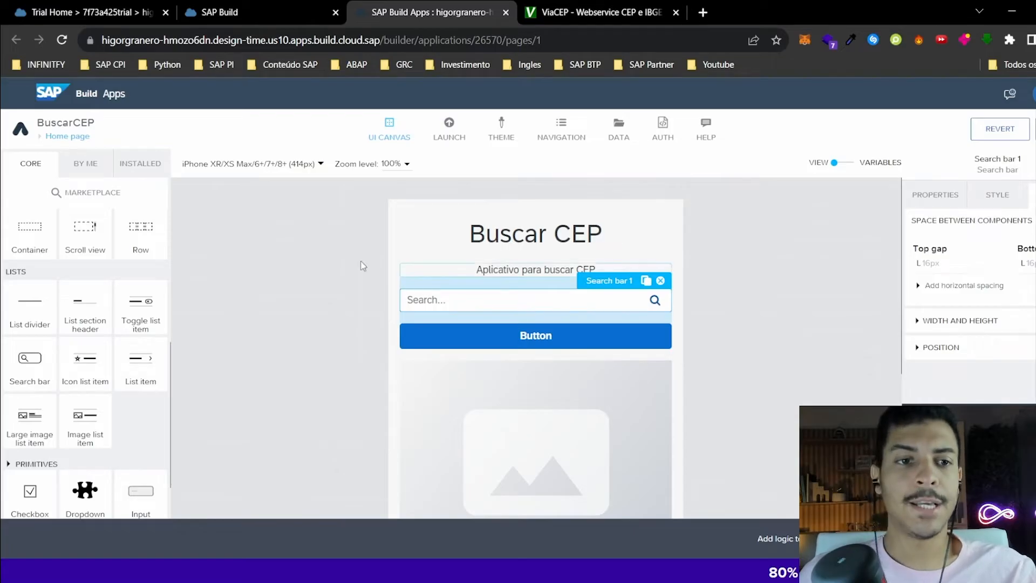
- Open the component marketplace and browse its view components, including the list and layout categories
{"action": "scroll", "coordinate": [124, 456], "scroll_direction": "down", "scroll_amount": 1}
{"action": "scroll", "coordinate": [117, 444], "scroll_direction": "up", "scroll_amount": 5}
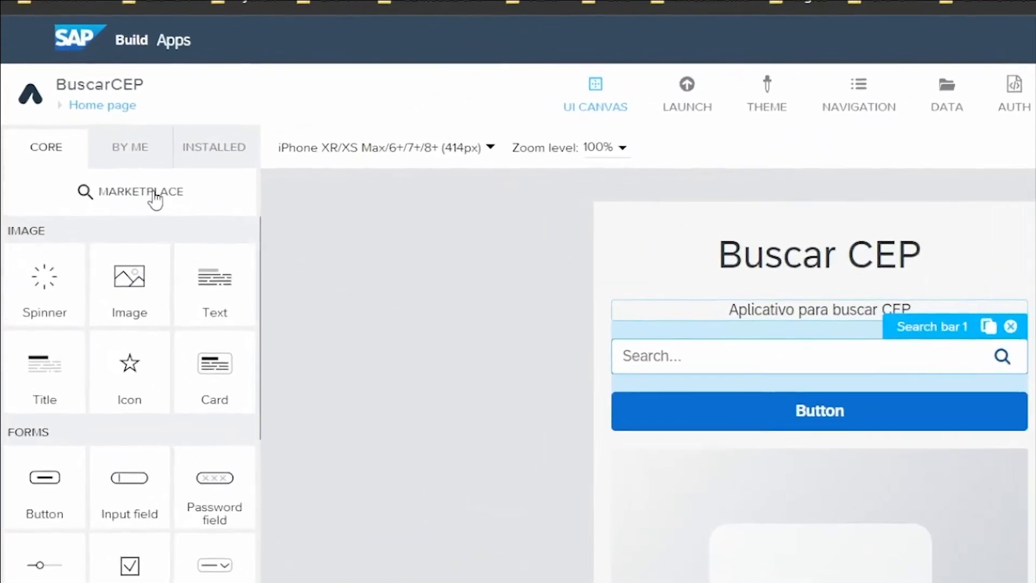
{"action": "left_click", "coordinate": [102, 197]}
{"action": "scroll", "coordinate": [319, 427], "scroll_direction": "down", "scroll_amount": 5}
{"action": "scroll", "coordinate": [520, 465], "scroll_direction": "down", "scroll_amount": 3}
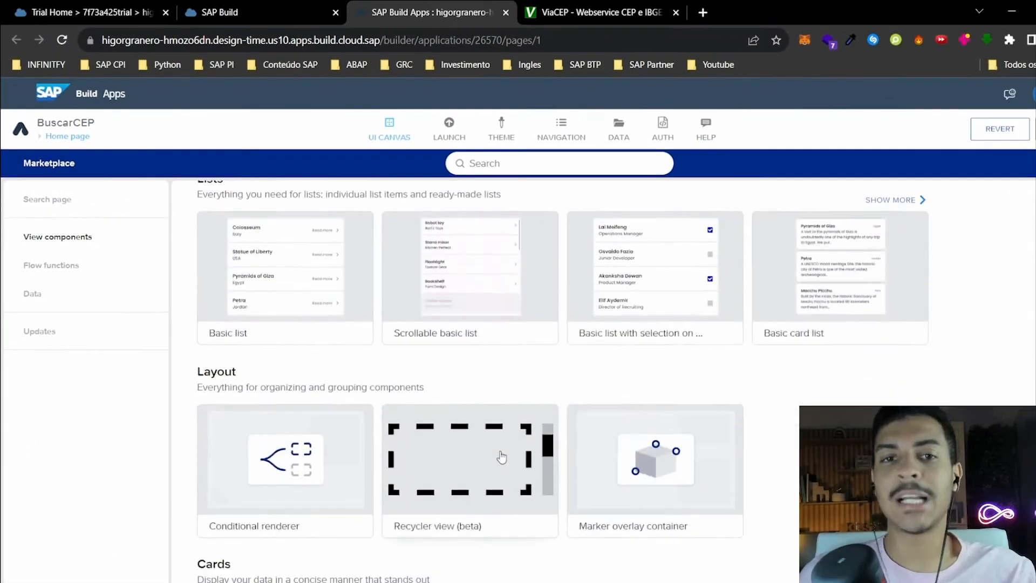
- Leave the component marketplace and examine the app's theme colors, navigation settings and data configuration
{"action": "scroll", "coordinate": [521, 463], "scroll_direction": "up", "scroll_amount": 6}
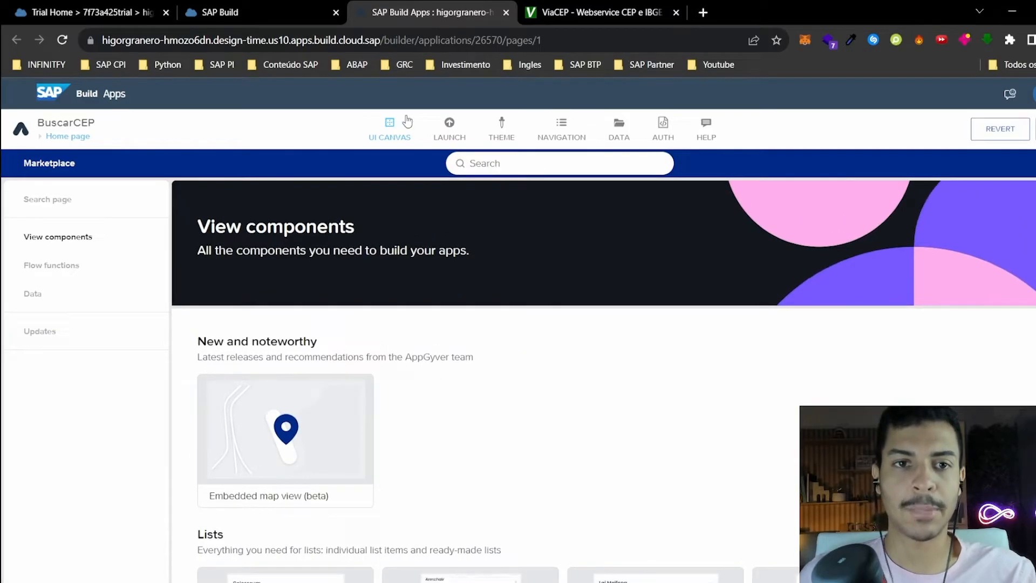
{"action": "left_click", "coordinate": [391, 132]}
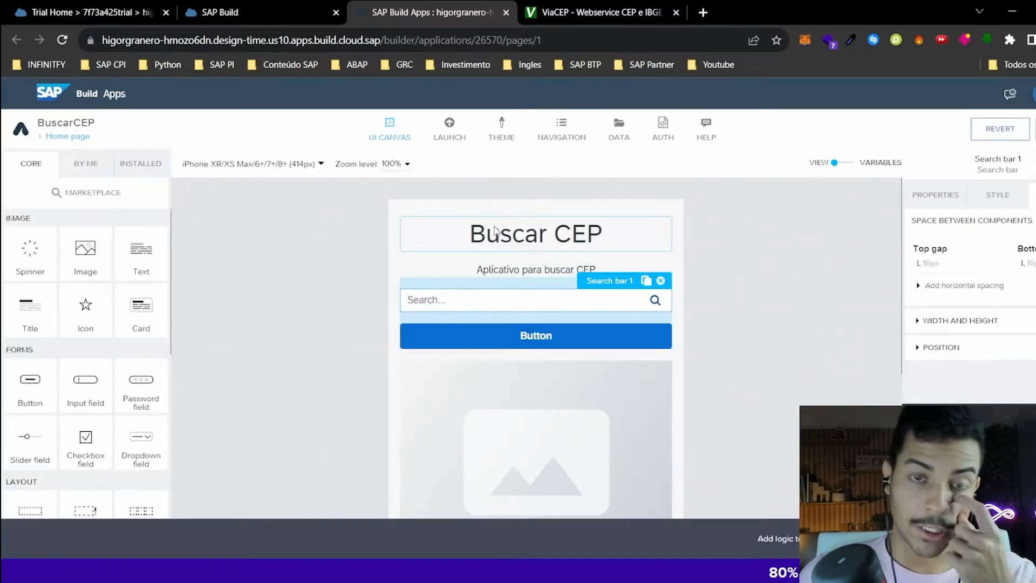
{"action": "left_click", "coordinate": [494, 137]}
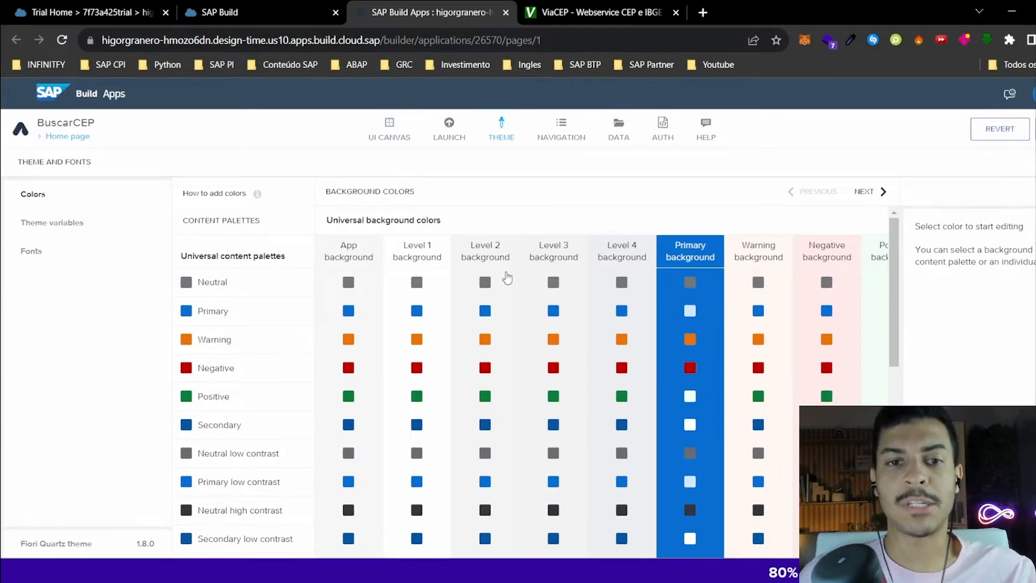
{"action": "left_click", "coordinate": [557, 134]}
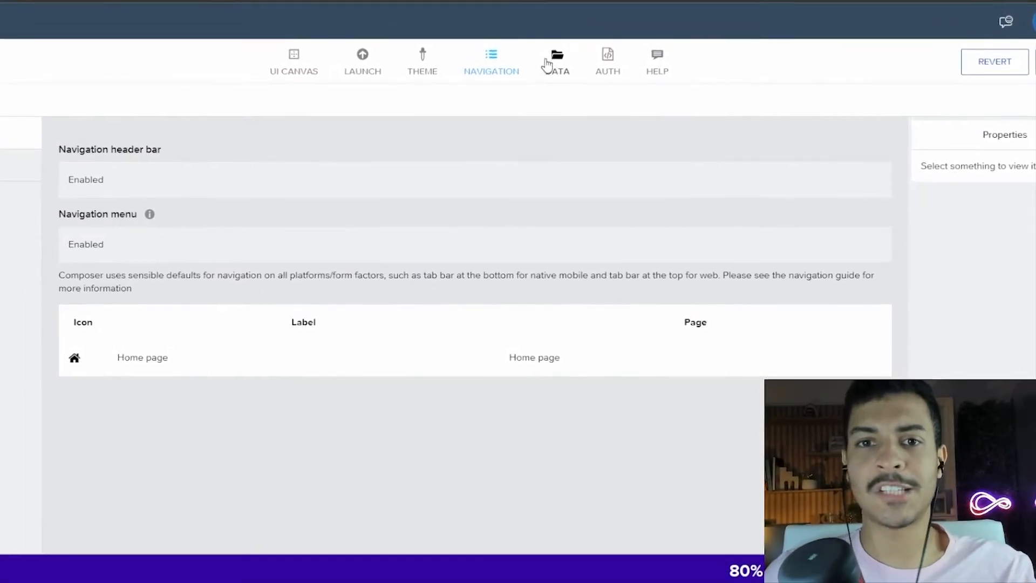
{"action": "left_click", "coordinate": [560, 62]}
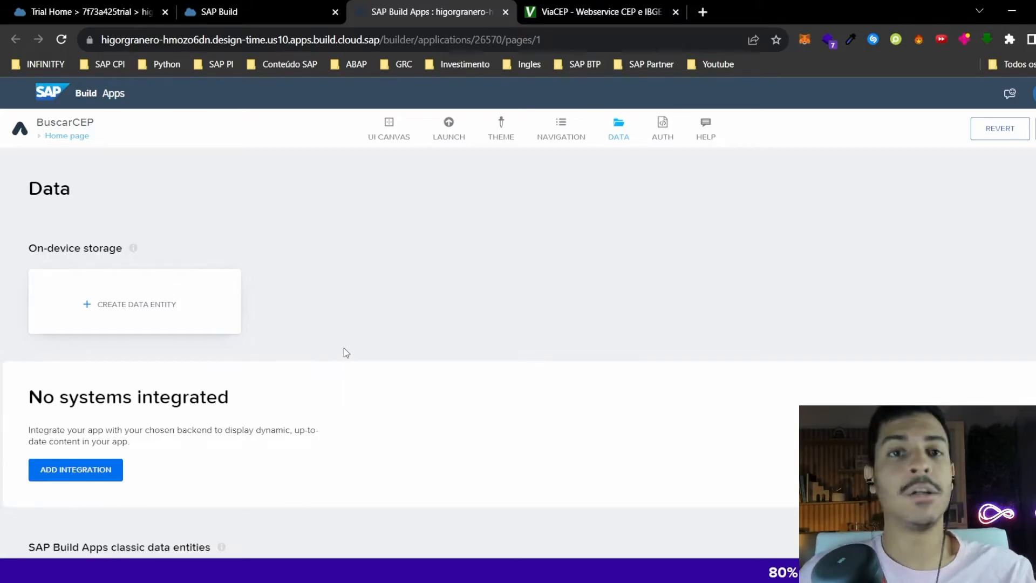
{"action": "scroll", "coordinate": [277, 286], "scroll_direction": "down", "scroll_amount": 4}
{"action": "scroll", "coordinate": [317, 289], "scroll_direction": "up", "scroll_amount": 3}
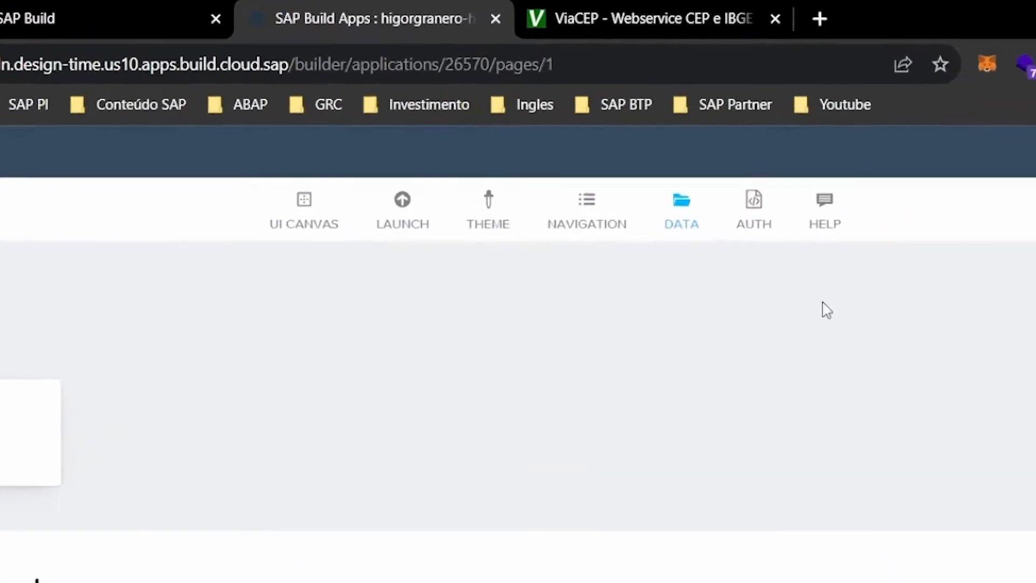
- Examine the app variables in the variables view, going back to the home page layout when done
{"action": "left_click", "coordinate": [297, 242]}
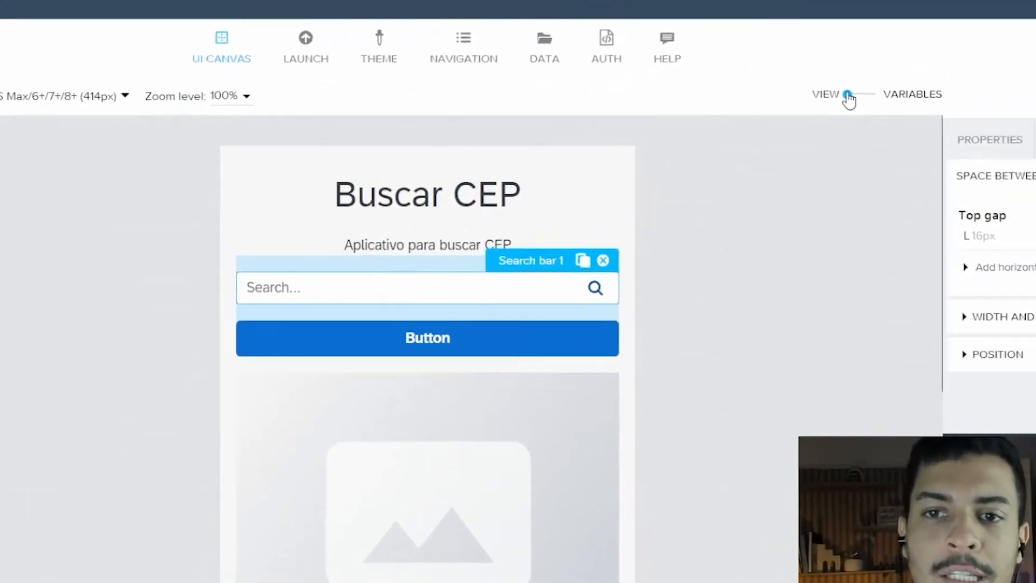
{"action": "left_click", "coordinate": [890, 84]}
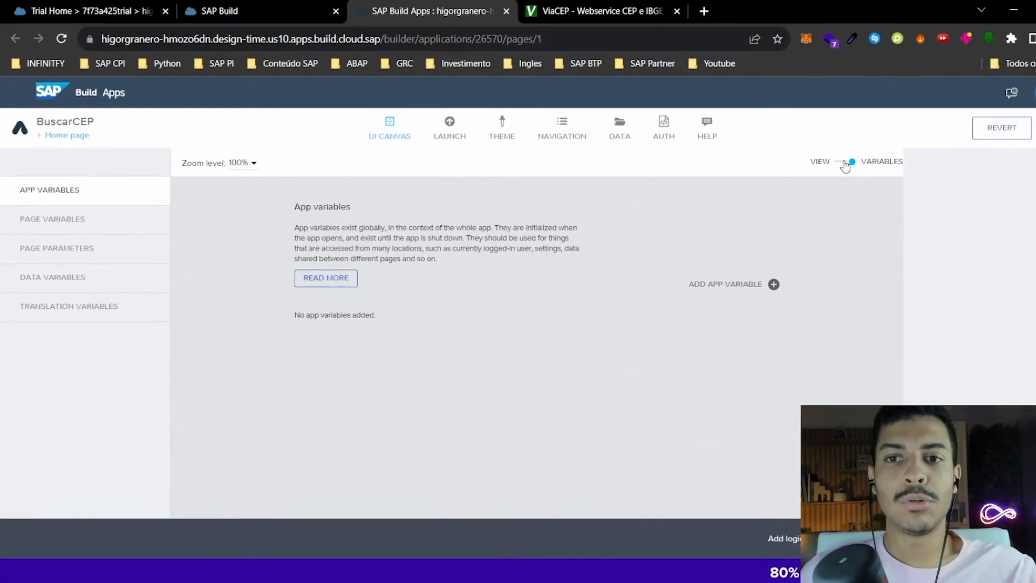
{"action": "left_click", "coordinate": [1028, 103]}
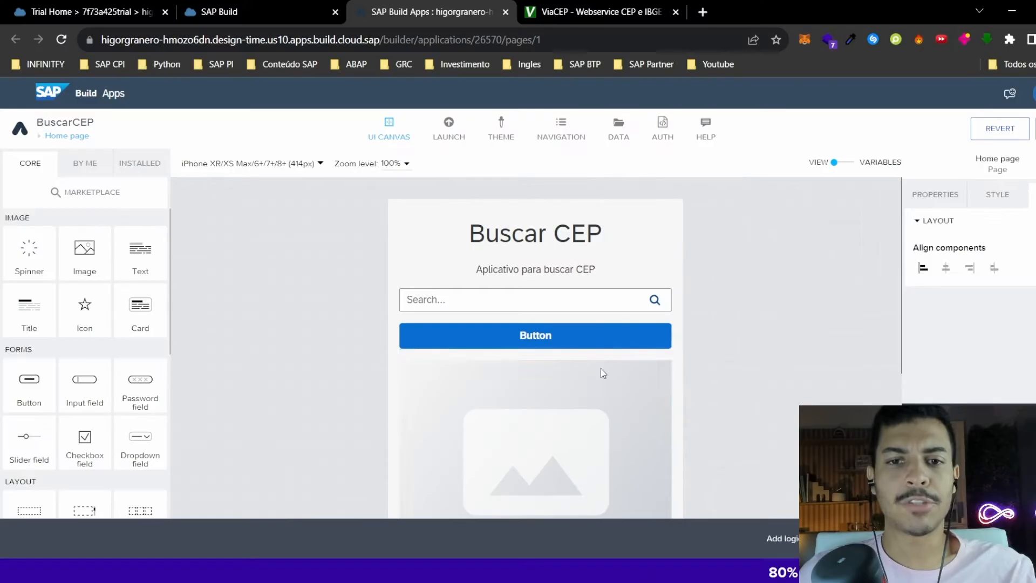
- Remove the image, the button and the search bar from the home page
{"action": "left_click", "coordinate": [601, 369]}
{"action": "left_click", "coordinate": [657, 351]}
{"action": "left_click", "coordinate": [587, 344]}
{"action": "left_click", "coordinate": [661, 313]}
{"action": "left_click", "coordinate": [659, 302]}
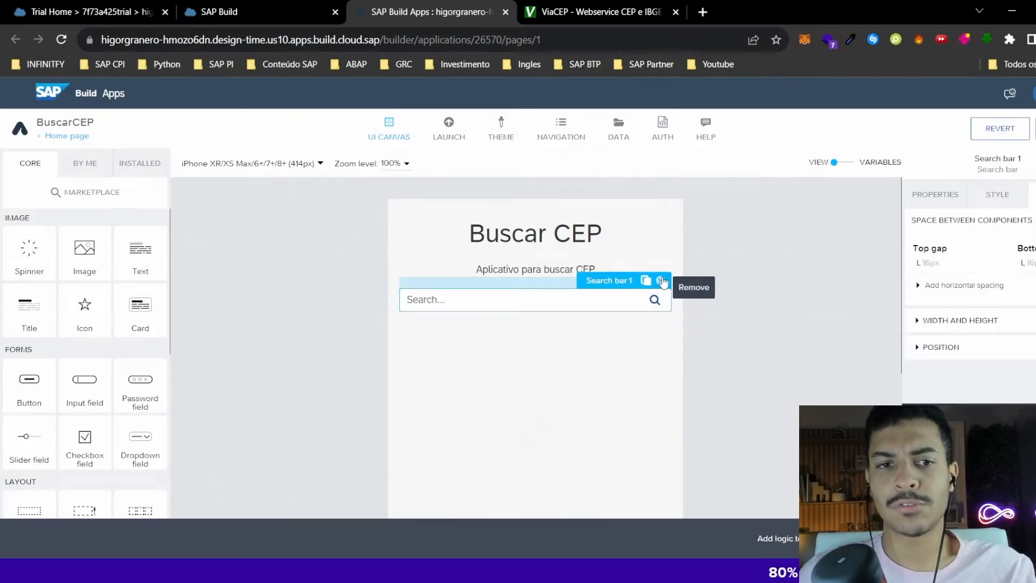
{"action": "left_click", "coordinate": [661, 281]}
- Add an input field below the description text and clear its label
{"action": "left_click_drag", "start_coordinate": [103, 380], "coordinate": [613, 270]}
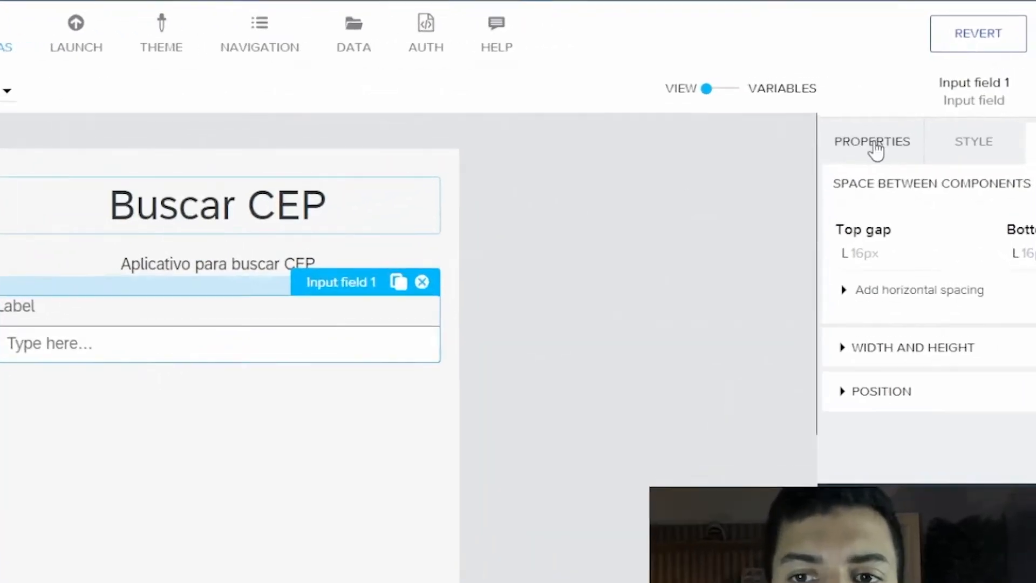
{"action": "left_click", "coordinate": [920, 117]}
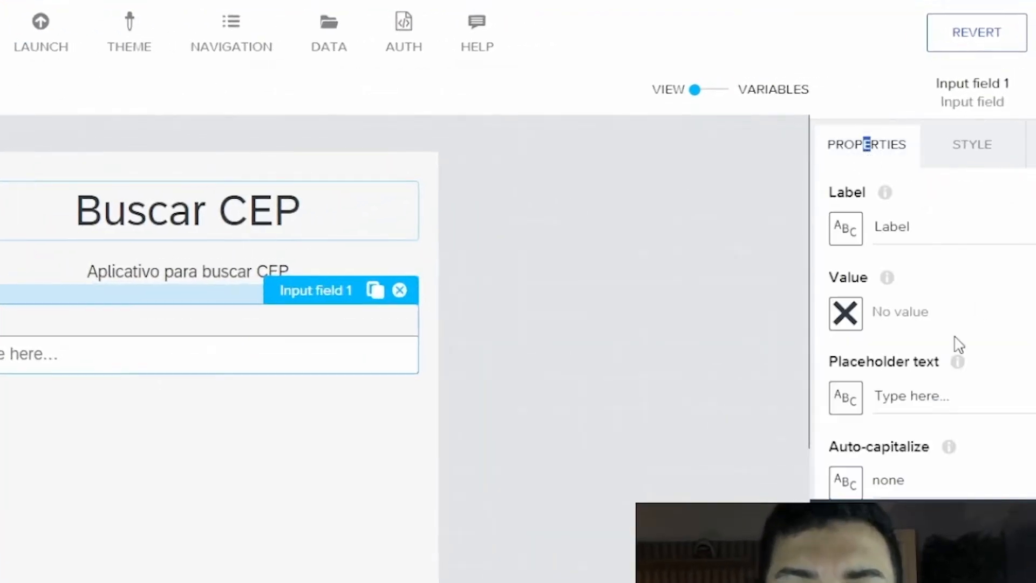
{"action": "double_click", "coordinate": [937, 176]}
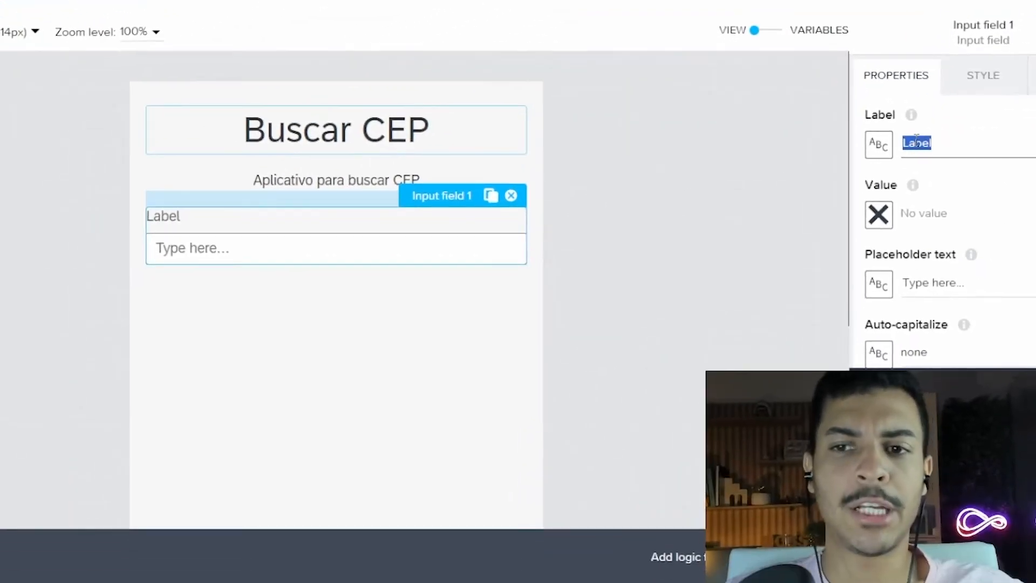
{"action": "key", "text": "BackSpace"}
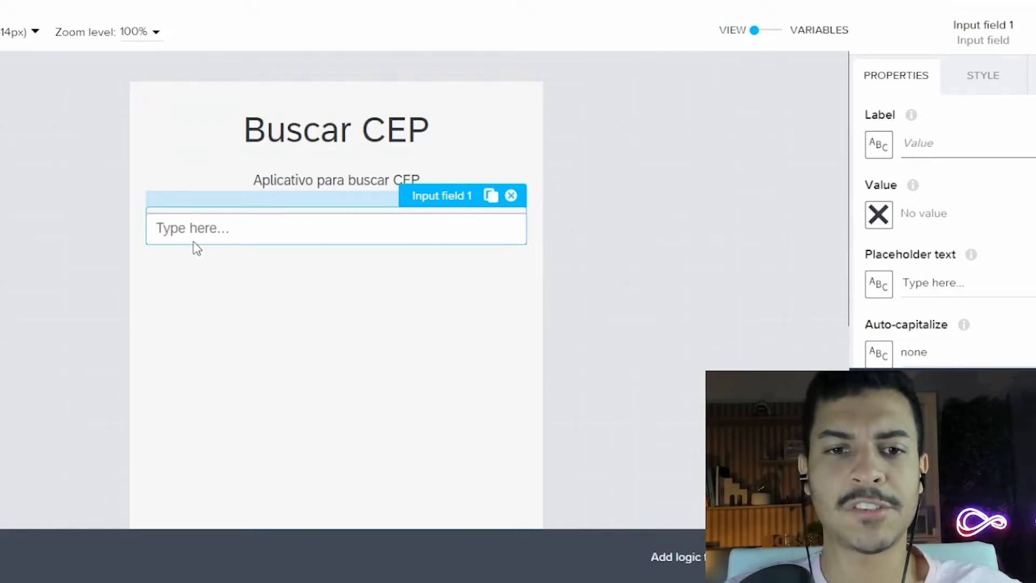
- Set the input field's placeholder text to "Insira o seu CEP..."
{"action": "triple_click", "coordinate": [970, 282]}
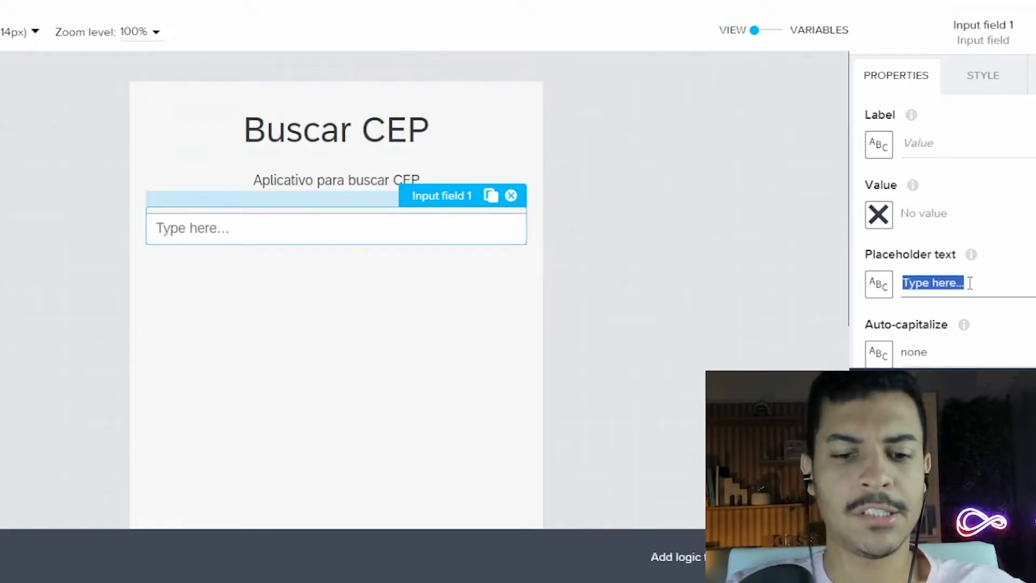
{"action": "type", "text": "Insira o"}
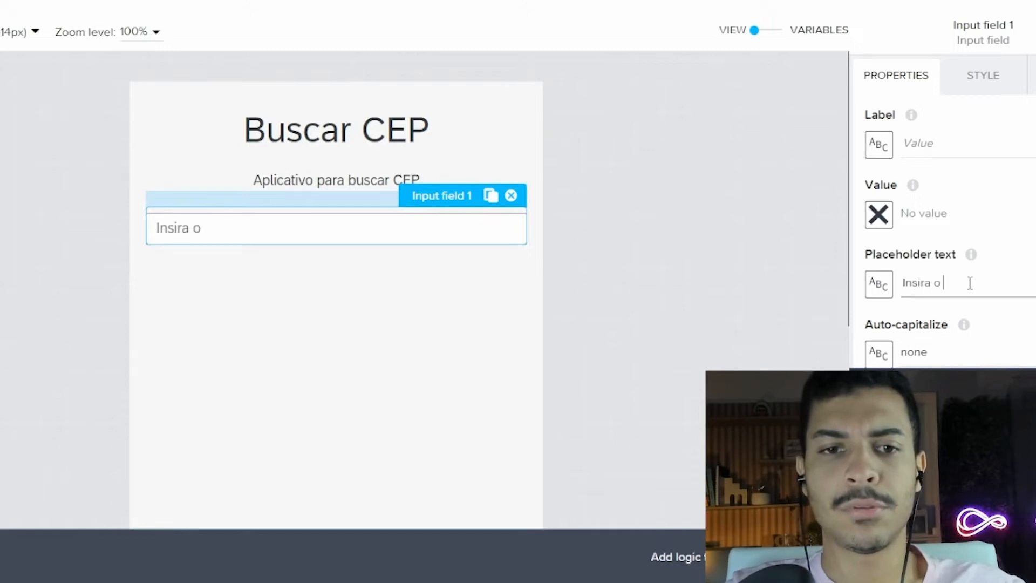
{"action": "type", "text": " seu CEP/"}
{"action": "key", "text": "BackSpace"}
{"action": "type", "text": "..."}
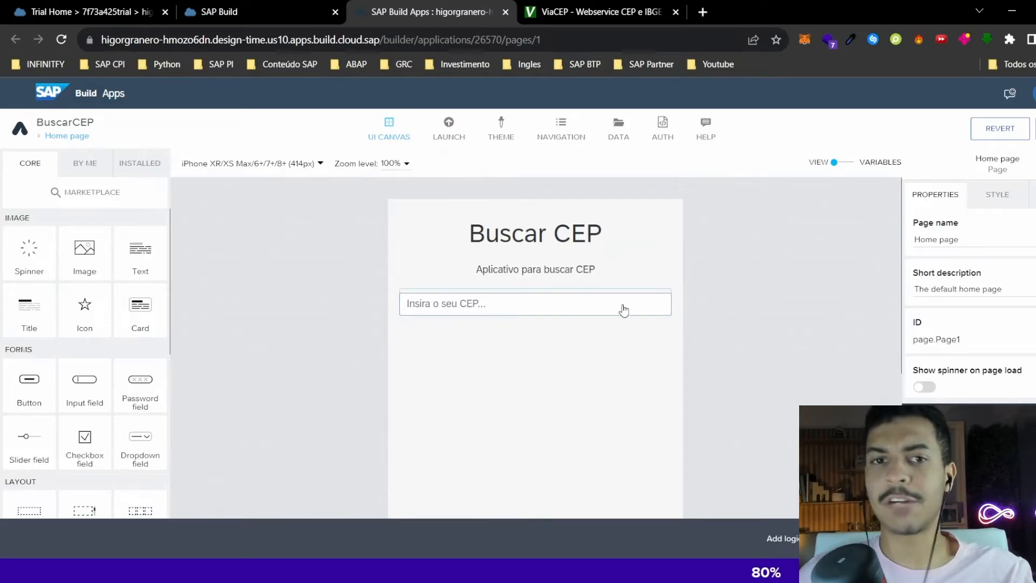
{"action": "left_click", "coordinate": [535, 233]}
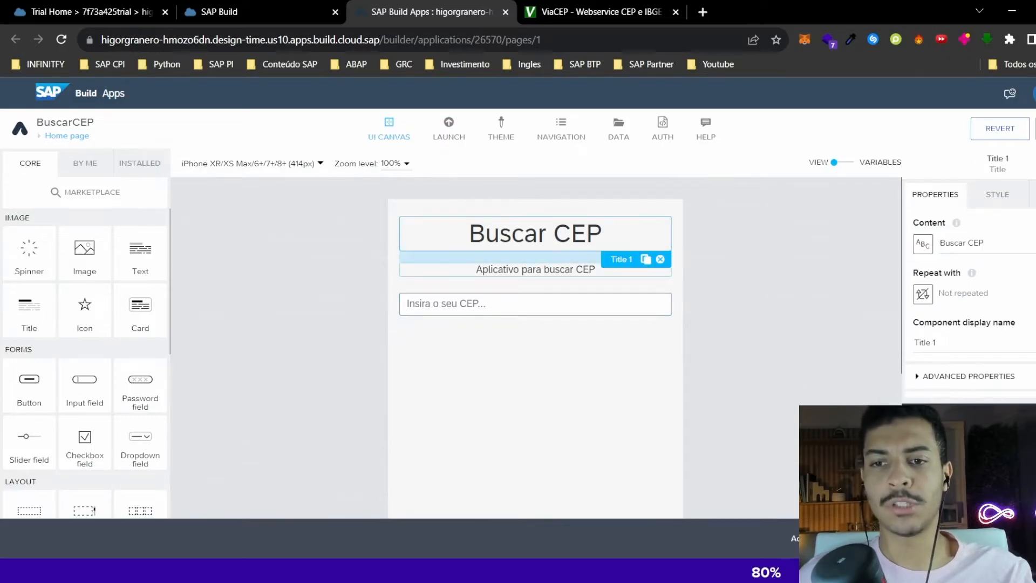
{"action": "left_click", "coordinate": [535, 270]}
{"action": "left_click", "coordinate": [536, 304]}
{"action": "left_click", "coordinate": [535, 233]}
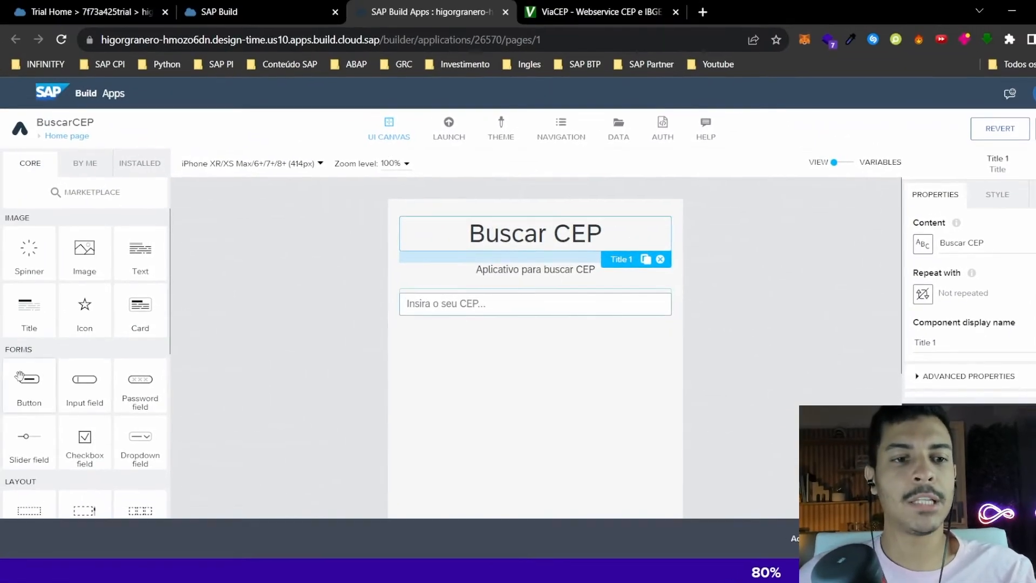
- Add a button below the input field and set its label to "Buscar CEP"
{"action": "left_click_drag", "start_coordinate": [30, 384], "coordinate": [582, 337]}
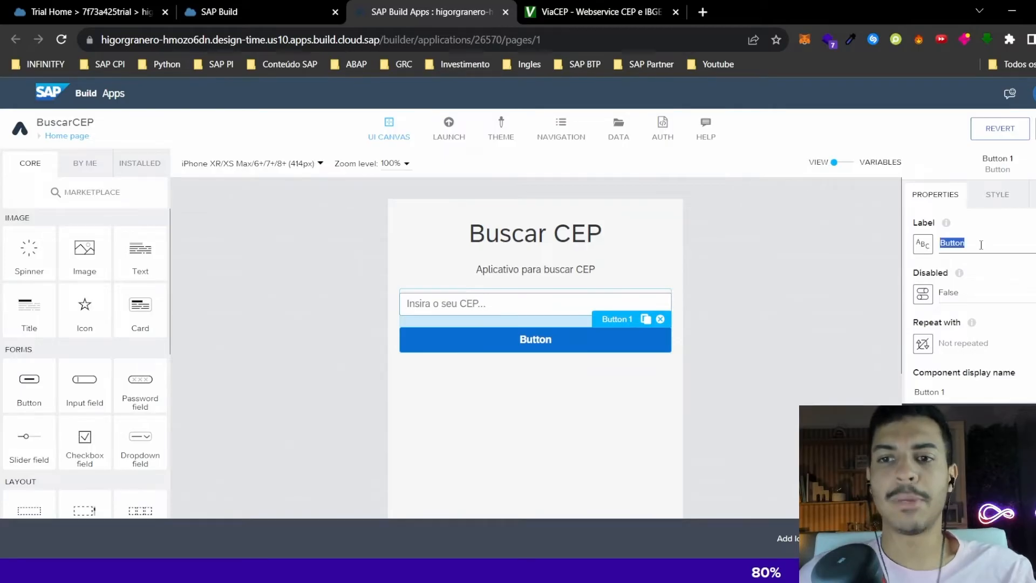
{"action": "key", "text": "BackSpace"}
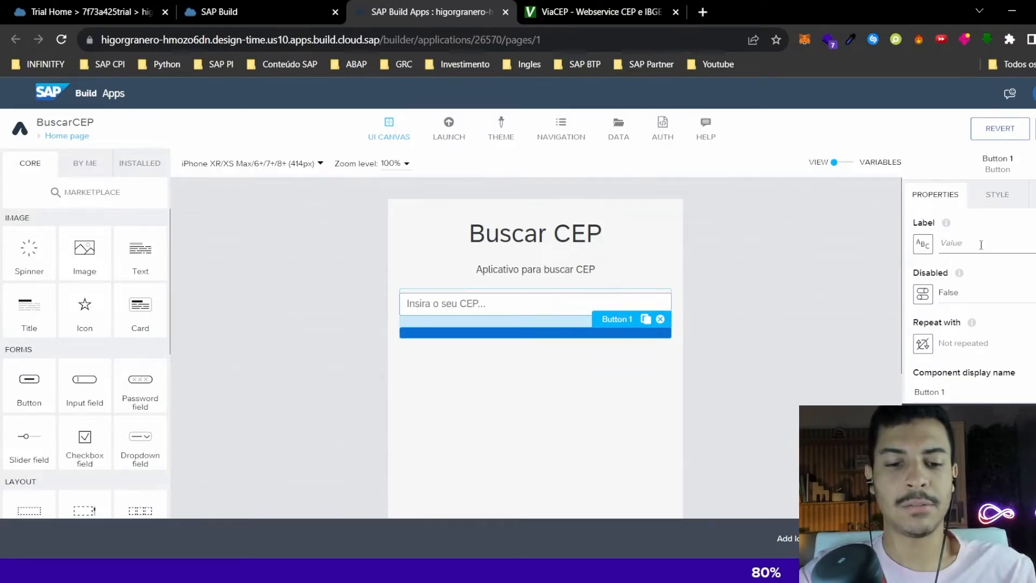
{"action": "type", "text": "Buscar CEP"}
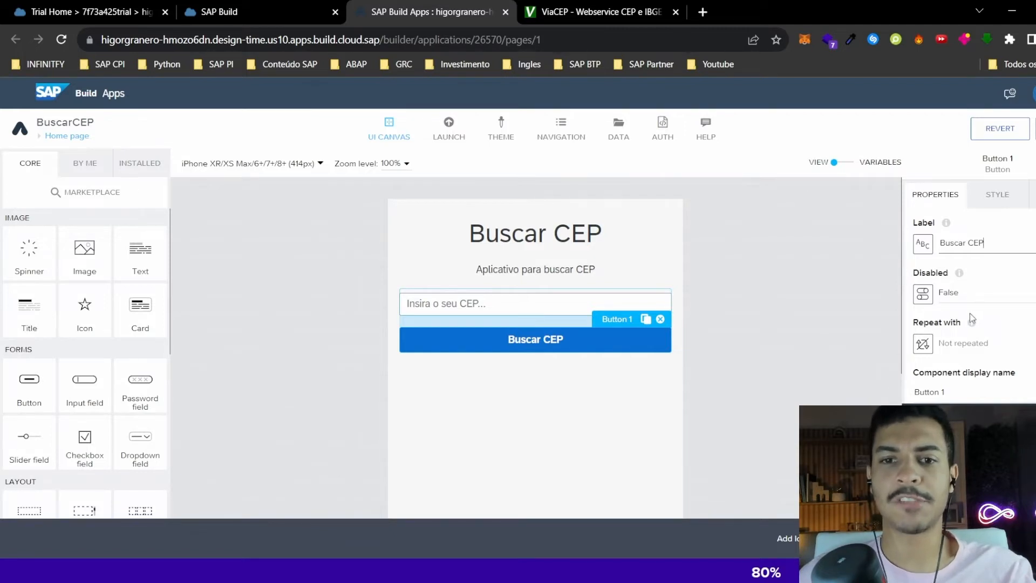
{"action": "left_click", "coordinate": [651, 358]}
- Place a container component below the Buscar CEP button
{"action": "scroll", "coordinate": [100, 351], "scroll_direction": "down", "scroll_amount": 6}
{"action": "scroll", "coordinate": [106, 378], "scroll_direction": "up", "scroll_amount": 3}
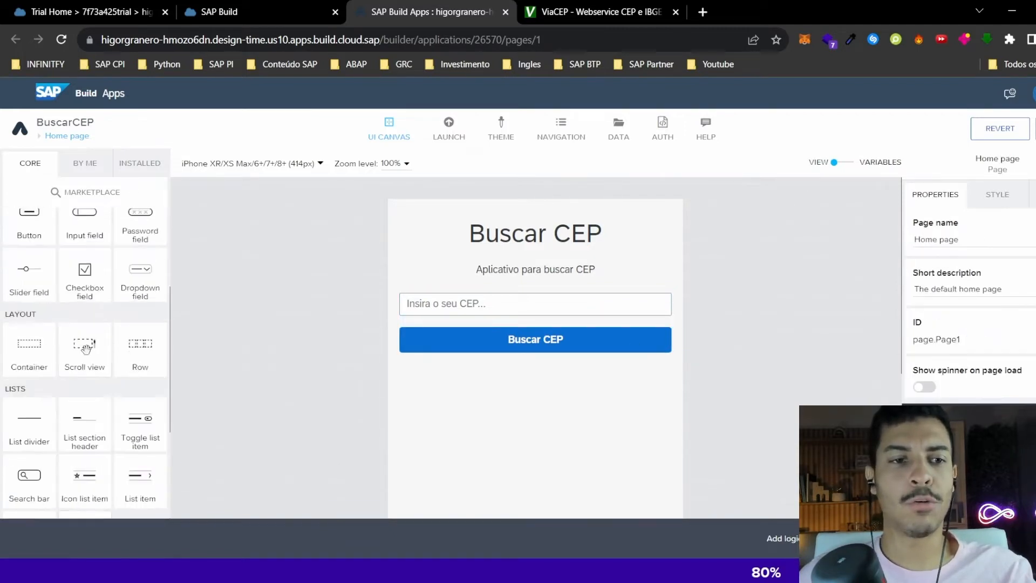
{"action": "scroll", "coordinate": [106, 395], "scroll_direction": "down", "scroll_amount": 3}
{"action": "left_click_drag", "start_coordinate": [29, 238], "coordinate": [464, 386]}
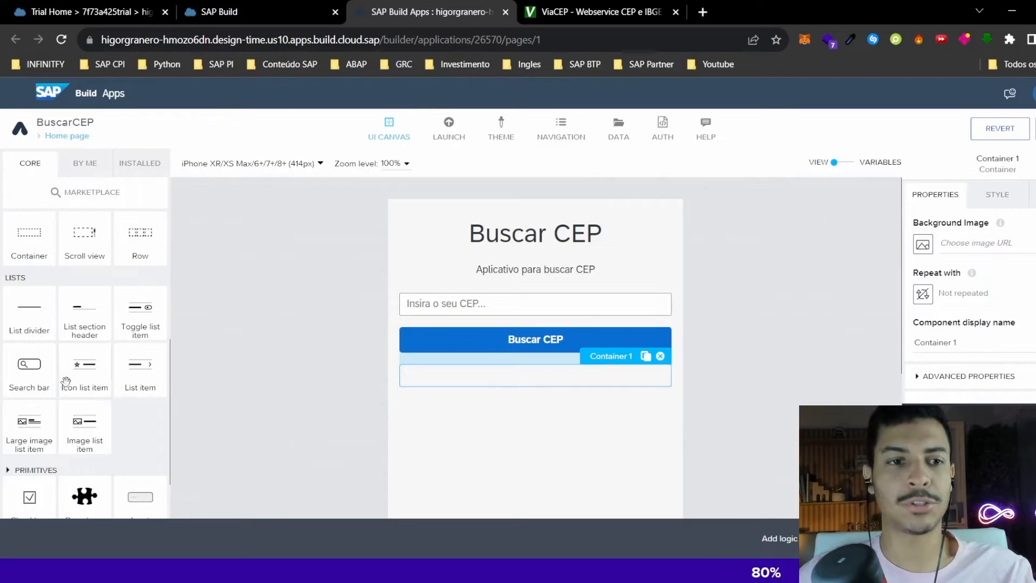
- Add two text components below the container and set the upper one's content to "Cidade:"
{"action": "scroll", "coordinate": [65, 382], "scroll_direction": "up", "scroll_amount": 5}
{"action": "left_click_drag", "start_coordinate": [139, 256], "coordinate": [470, 407]}
{"action": "left_click_drag", "start_coordinate": [137, 258], "coordinate": [377, 414]}
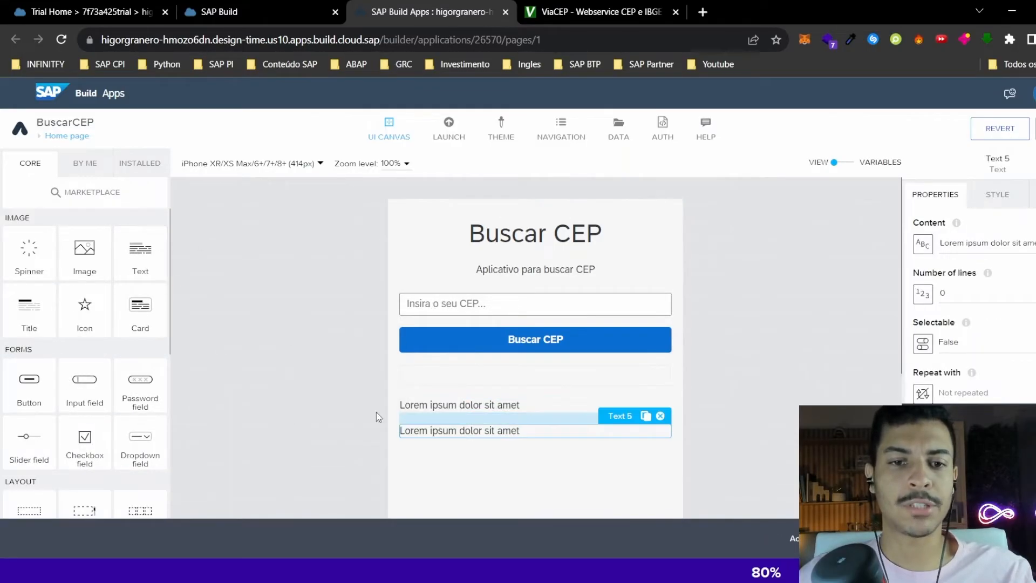
{"action": "left_click", "coordinate": [481, 409]}
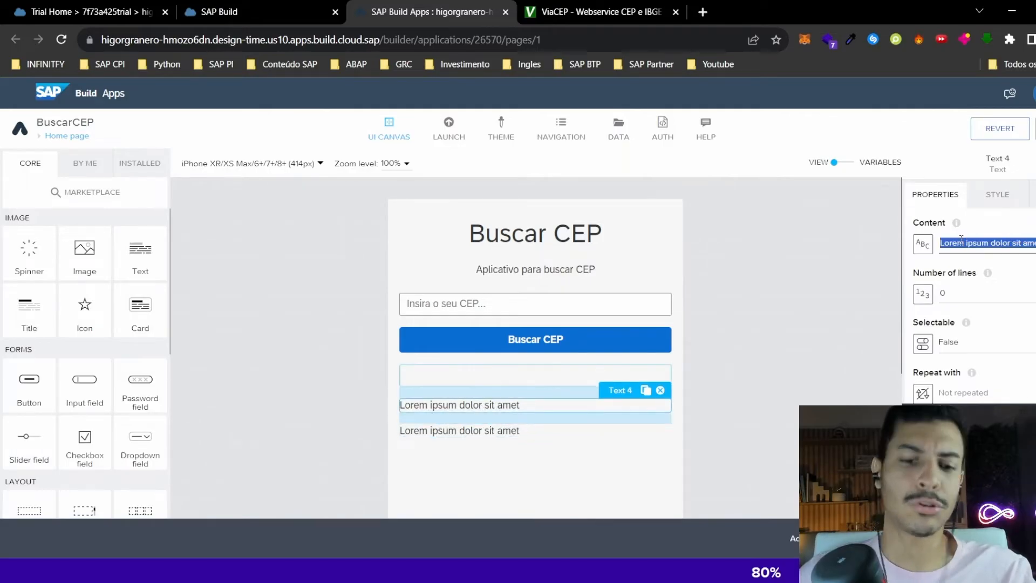
{"action": "type", "text": "Cidade:"}
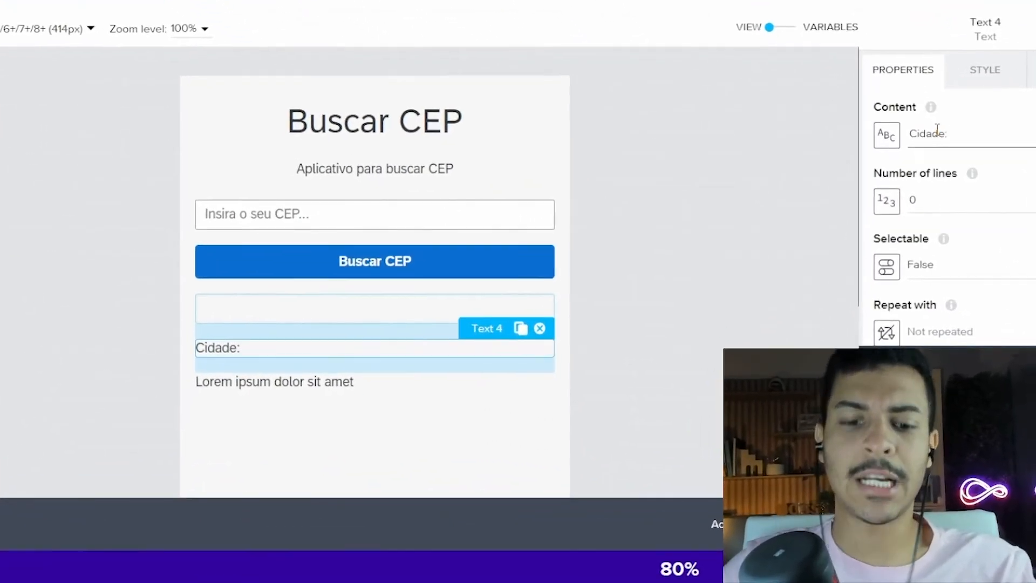
{"action": "type", "text": " ()"}
{"action": "key", "text": "shift+Left"}
{"action": "key", "text": "shift+Left"}
{"action": "key", "text": "Right"}
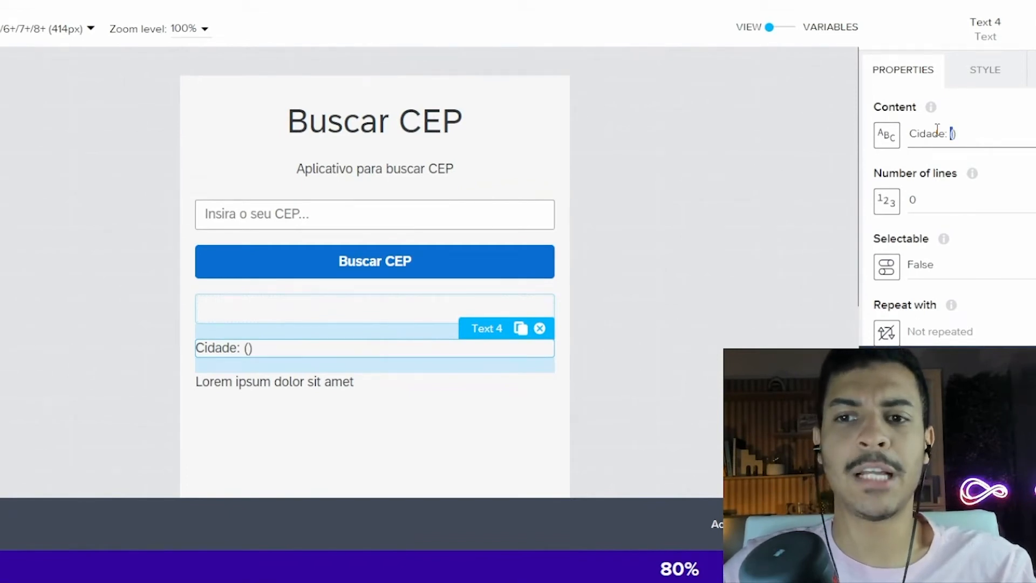
{"action": "key", "text": "Right"}
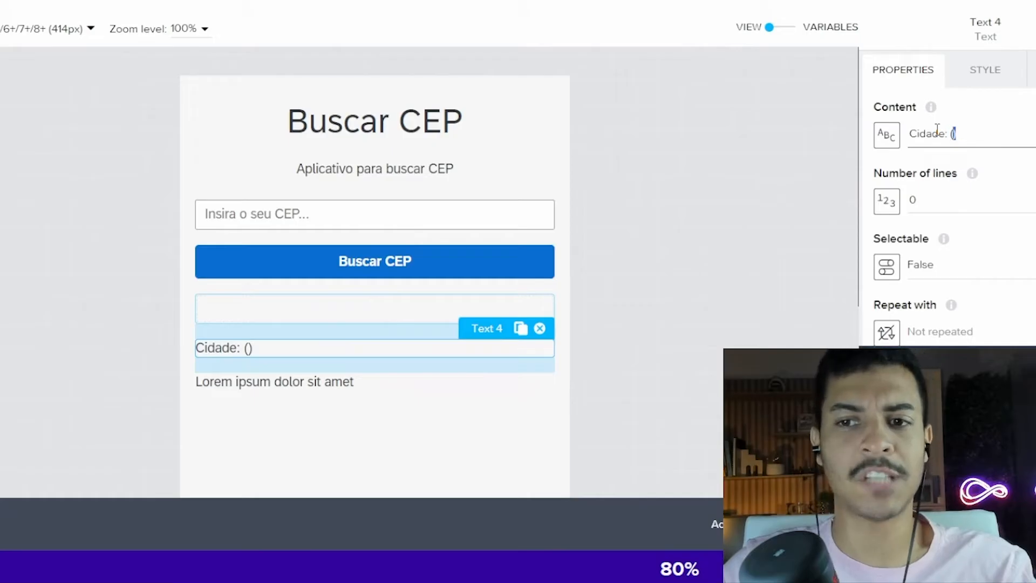
{"action": "key", "text": "shift+Left"}
{"action": "key", "text": "shift+Left"}
{"action": "key", "text": "Right"}
{"action": "key", "text": "BackSpace"}
{"action": "key", "text": "BackSpace"}
{"action": "key", "text": "BackSpace"}
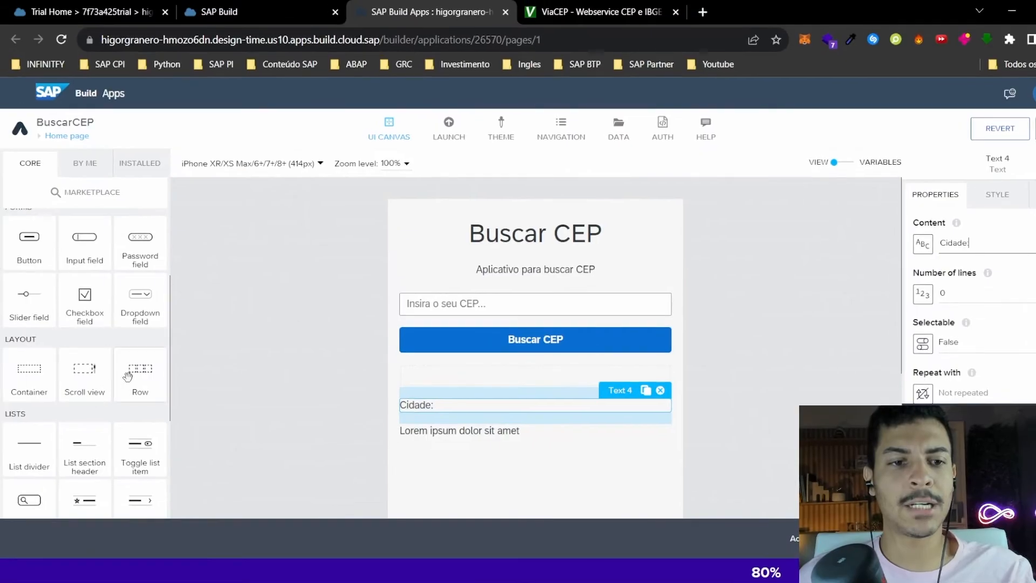
- Add a two-cell row below the container and move the "Cidade:" text into its first cell and the placeholder text into its second
{"action": "left_click_drag", "start_coordinate": [128, 376], "coordinate": [463, 406]}
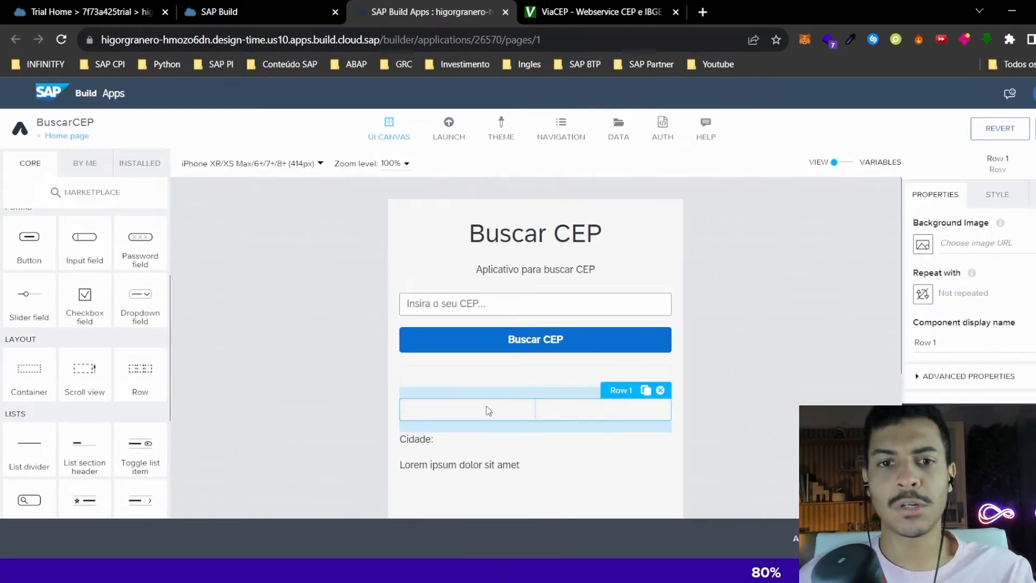
{"action": "left_click_drag", "start_coordinate": [410, 449], "coordinate": [461, 412]}
{"action": "left_click_drag", "start_coordinate": [446, 450], "coordinate": [621, 406]}
{"action": "left_click", "coordinate": [544, 450]}
- Set the content of the text beside "Cidade:" to "VariavelCidade"
{"action": "left_click", "coordinate": [523, 409]}
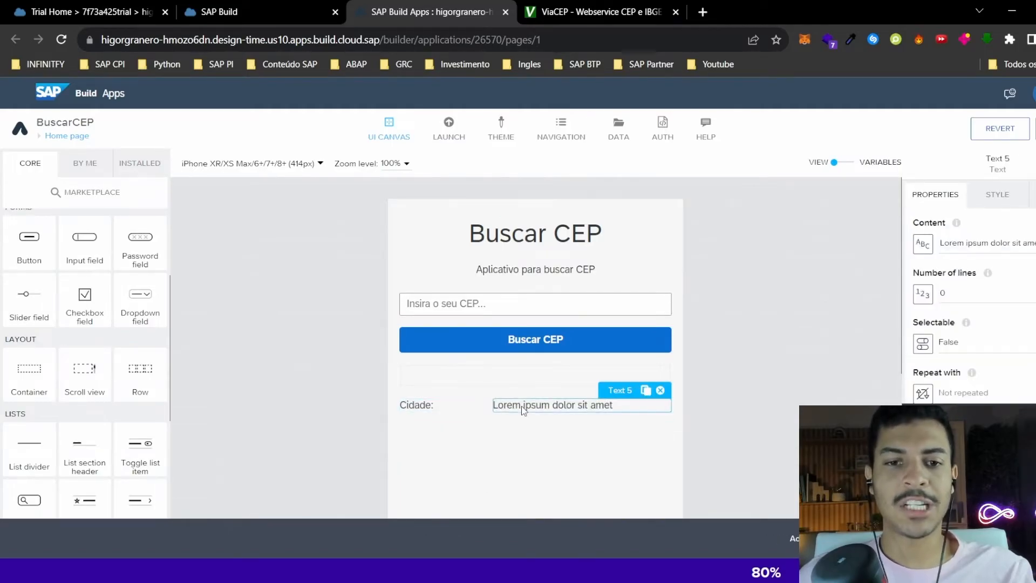
{"action": "triple_click", "coordinate": [958, 235]}
{"action": "key", "text": "BackSpace"}
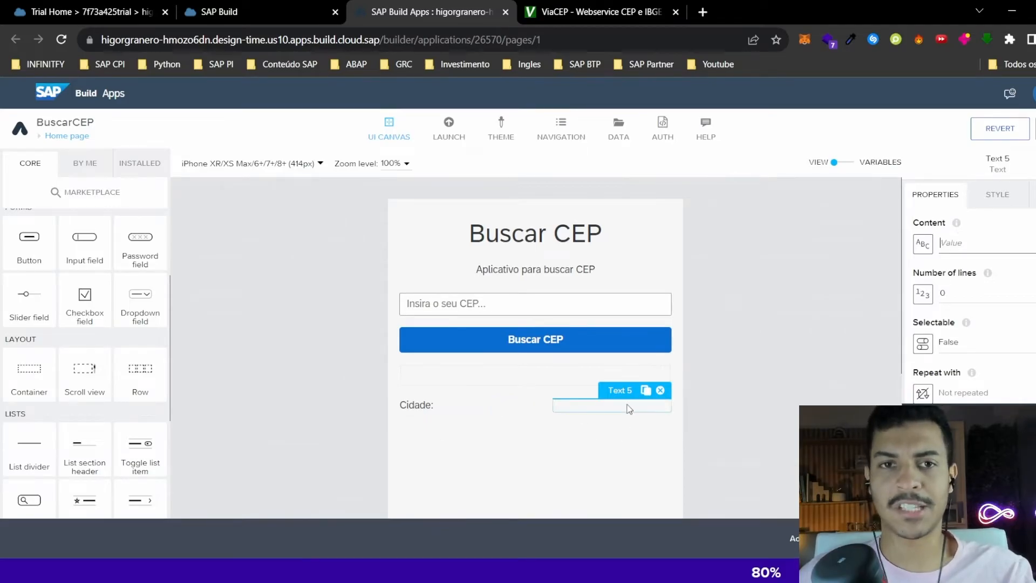
{"action": "type", "text": "Varia"}
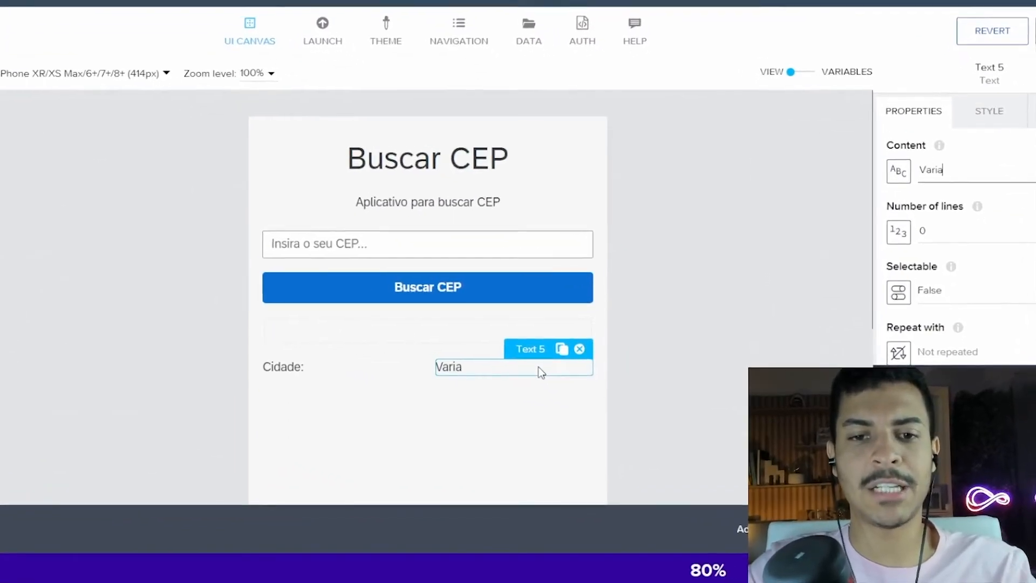
{"action": "type", "text": "velCidade"}
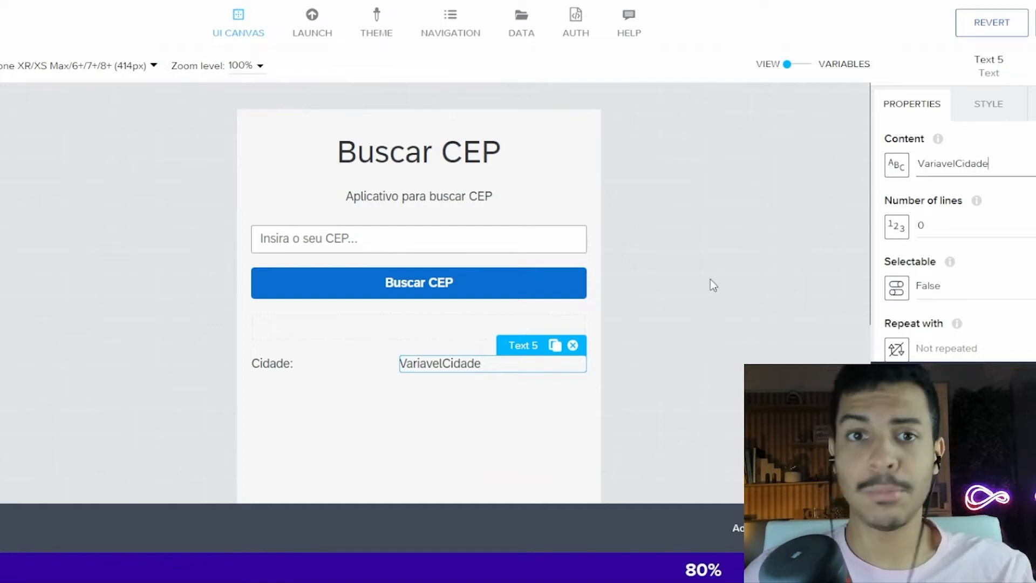
- Duplicate the "Cidade:" and "VariavelCidade" row three times below the original
{"action": "left_click", "coordinate": [678, 341]}
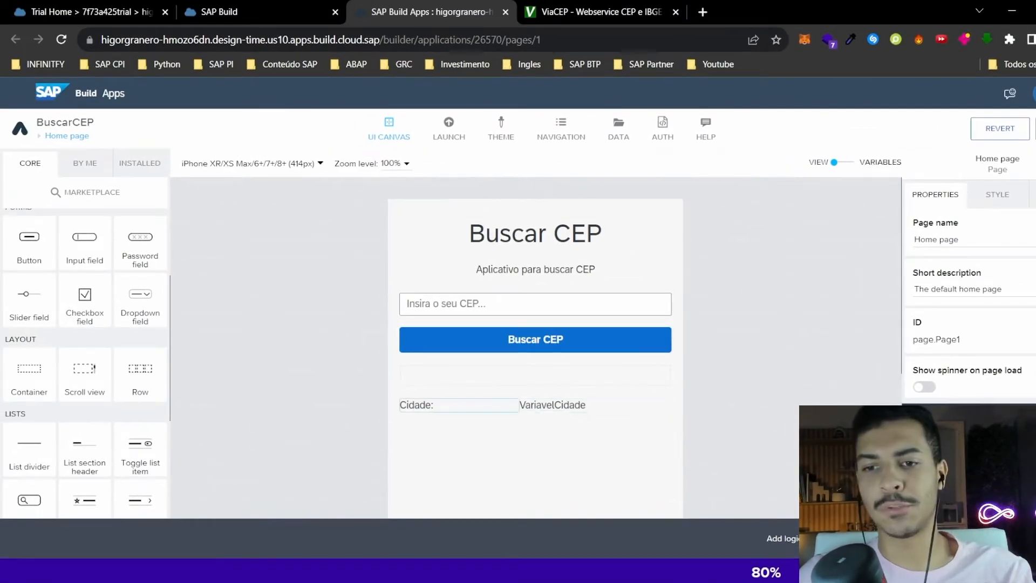
{"action": "left_click", "coordinate": [621, 408]}
{"action": "left_click", "coordinate": [646, 391]}
{"action": "left_click", "coordinate": [646, 414]}
{"action": "left_click", "coordinate": [646, 438]}
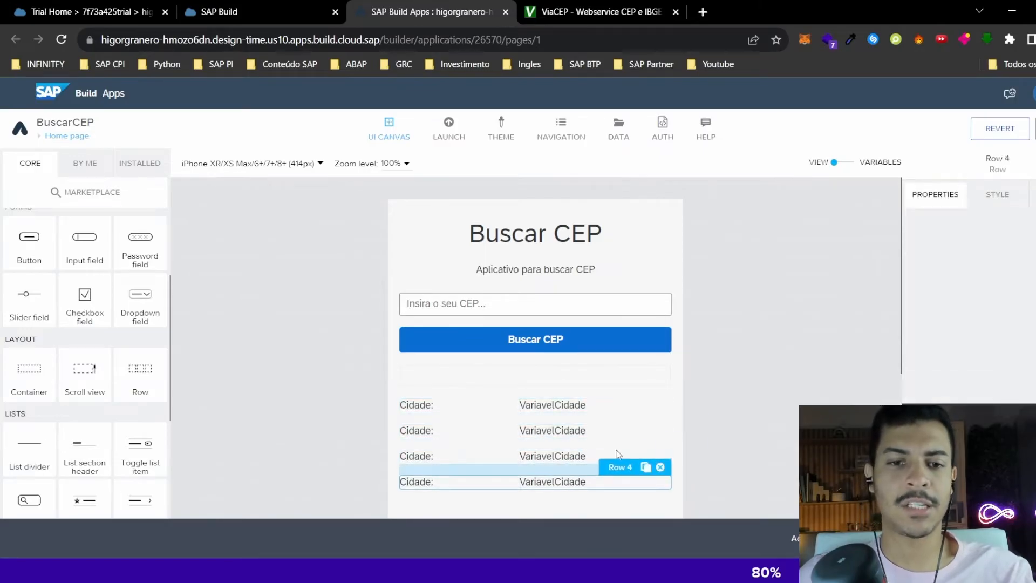
- Set the label texts in the three duplicated rows to "Bairro:", "Rua:" and "UF:", from the uppermost down
{"action": "left_click", "coordinate": [438, 434]}
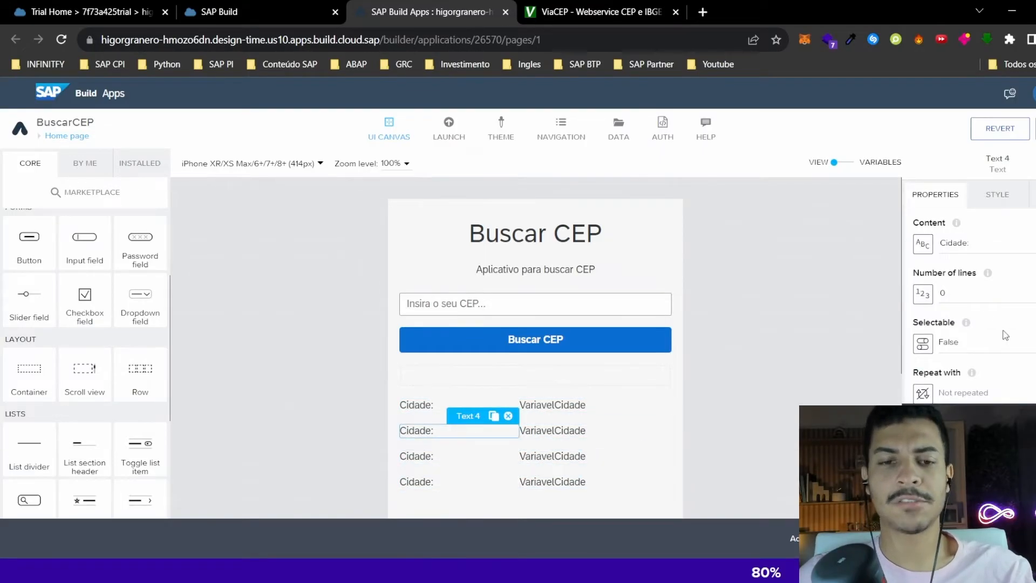
{"action": "type", "text": "Bairro"}
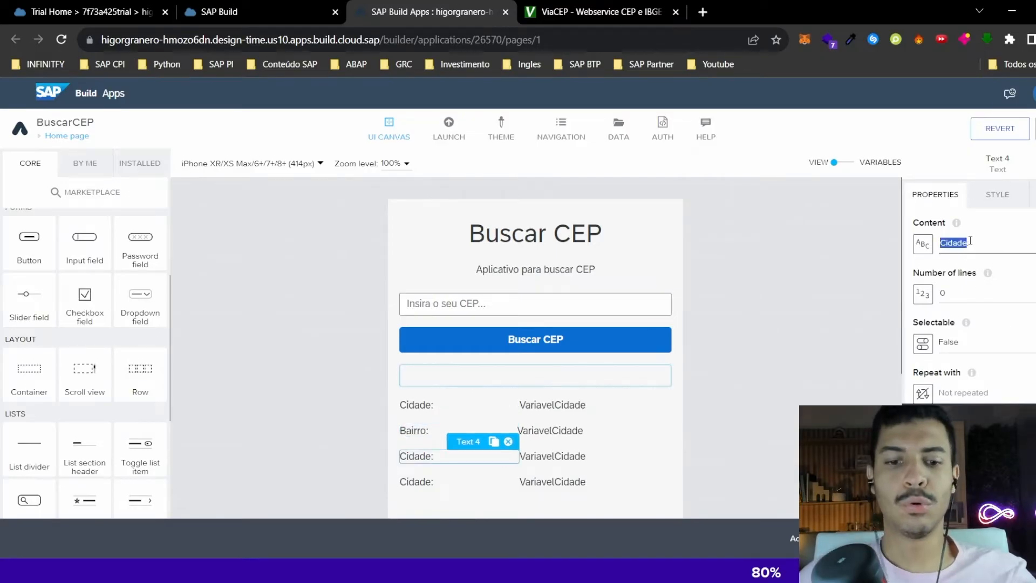
{"action": "type", "text": "Rua"}
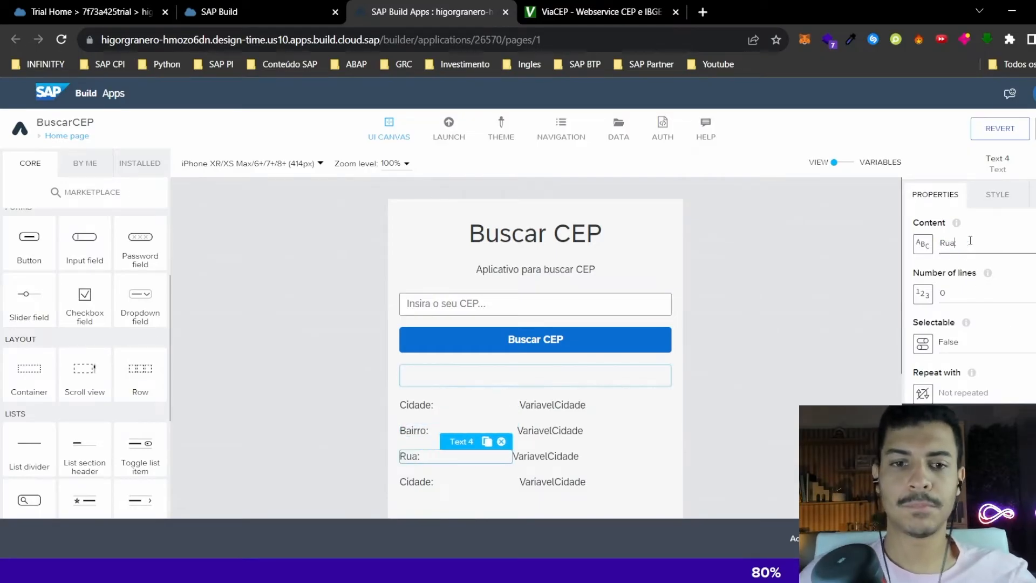
{"action": "left_click", "coordinate": [412, 486]}
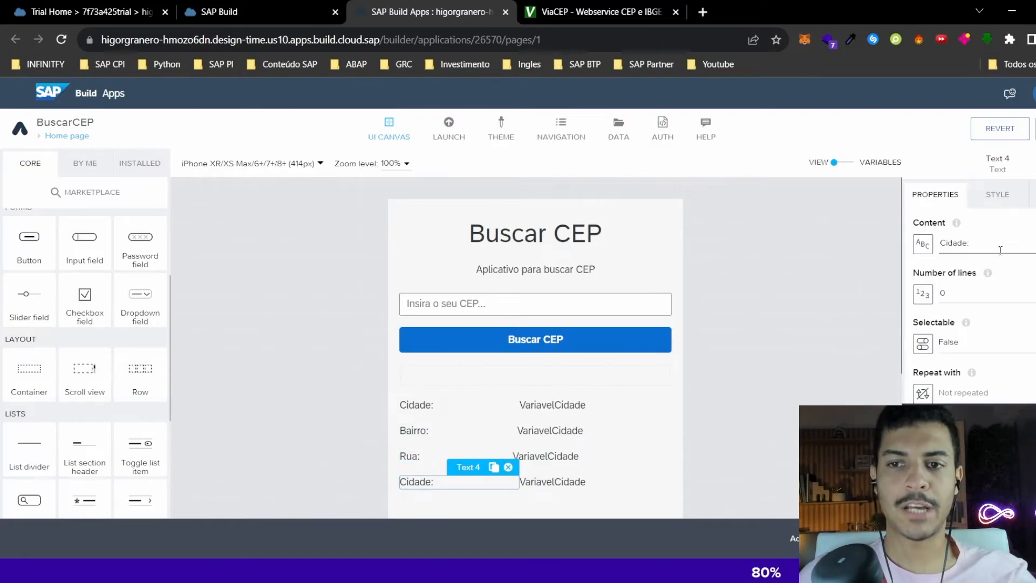
{"action": "type", "text": "UF:"}
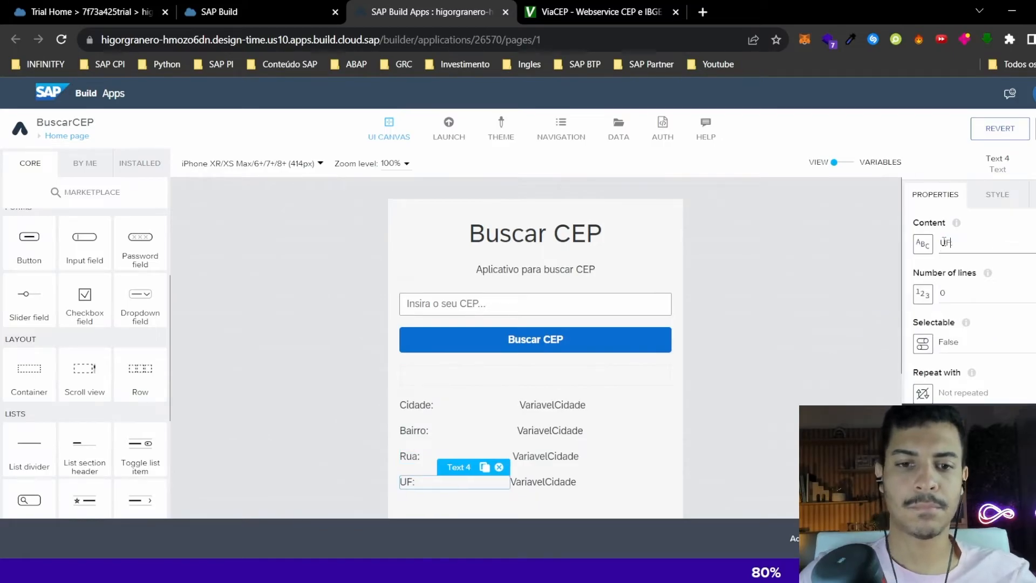
- Set the texts beside "Bairro:", "Rua:" and "UF:" to "VariavelBairro", "VariavelRua" and "VariavelUF"
{"action": "left_click", "coordinate": [550, 430]}
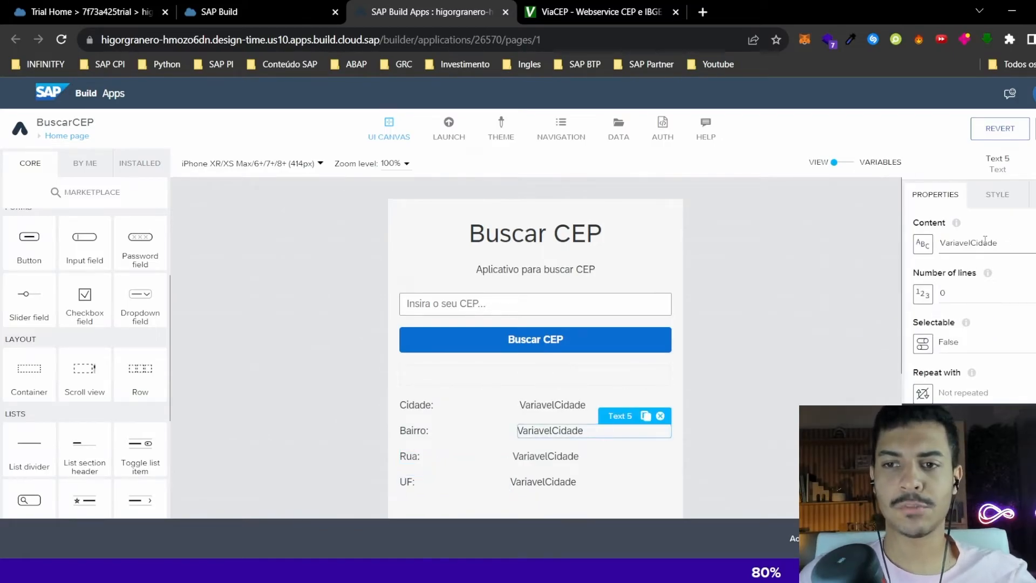
{"action": "left_click_drag", "start_coordinate": [1007, 243], "coordinate": [970, 243]}
{"action": "key", "text": "BackSpace"}
{"action": "type", "text": "B"}
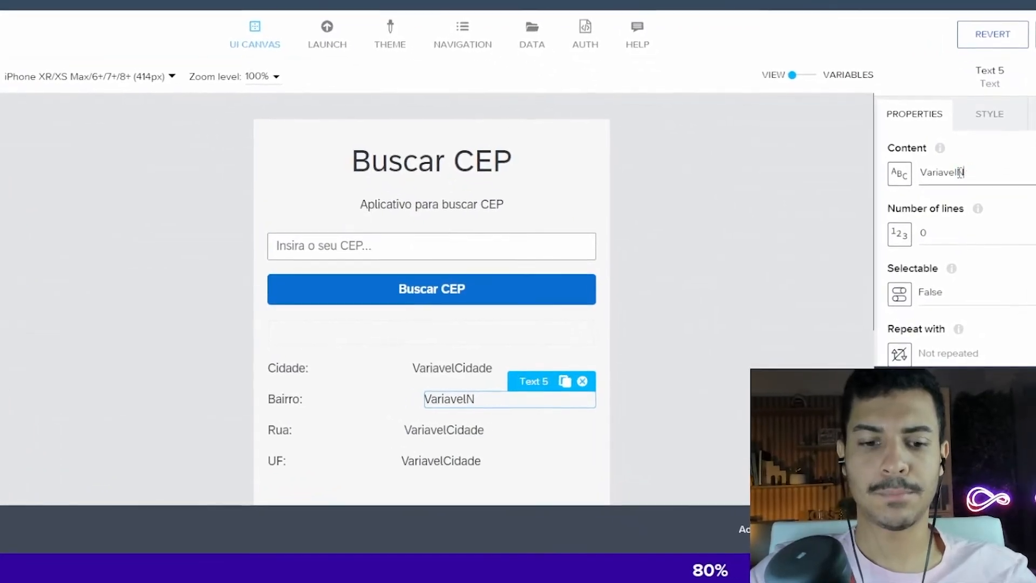
{"action": "type", "text": "airro"}
{"action": "left_click", "coordinate": [446, 430]}
{"action": "mouse_move", "coordinate": [999, 173]}
{"action": "left_mouse_down"}
{"action": "mouse_move", "coordinate": [958, 173]}
{"action": "mouse_move", "coordinate": [1002, 183]}
{"action": "left_mouse_up"}
{"action": "type", "text": "Rua"}
{"action": "left_click", "coordinate": [463, 464]}
{"action": "type", "text": "UF"}
{"action": "left_click", "coordinate": [750, 215]}
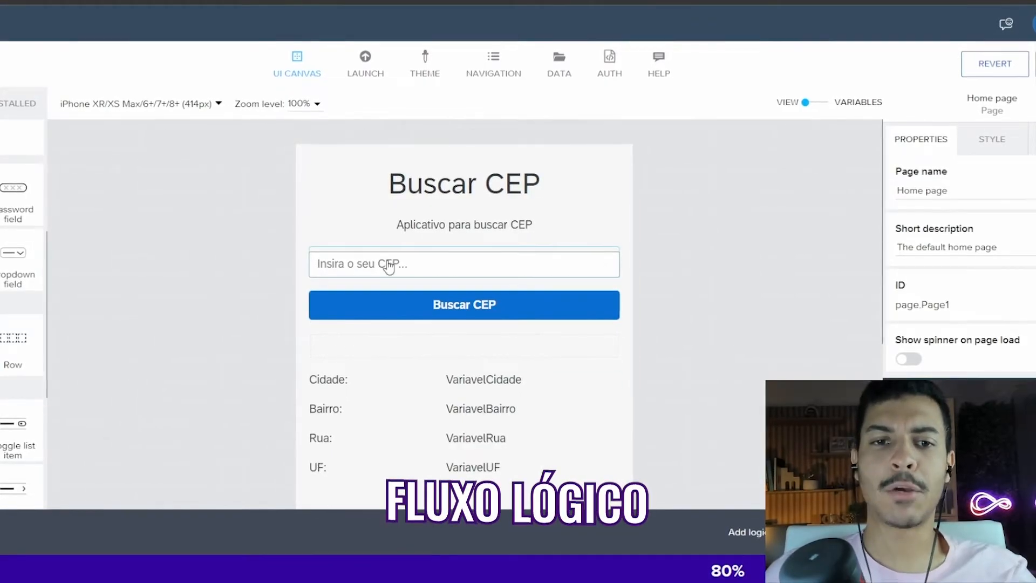
{"action": "left_click", "coordinate": [427, 303]}
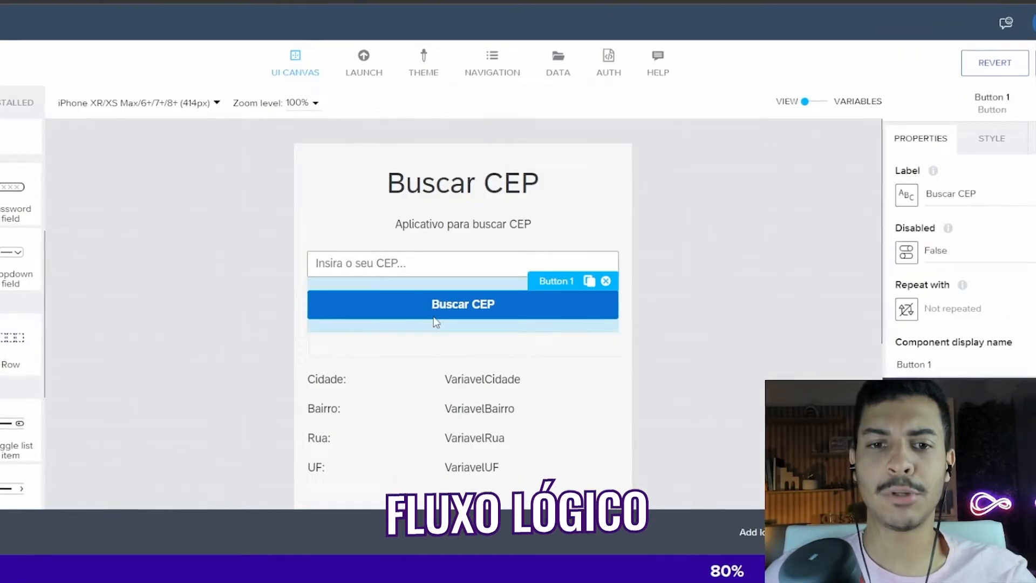
{"action": "left_click", "coordinate": [500, 382]}
{"action": "left_click", "coordinate": [495, 410]}
{"action": "left_click", "coordinate": [485, 437]}
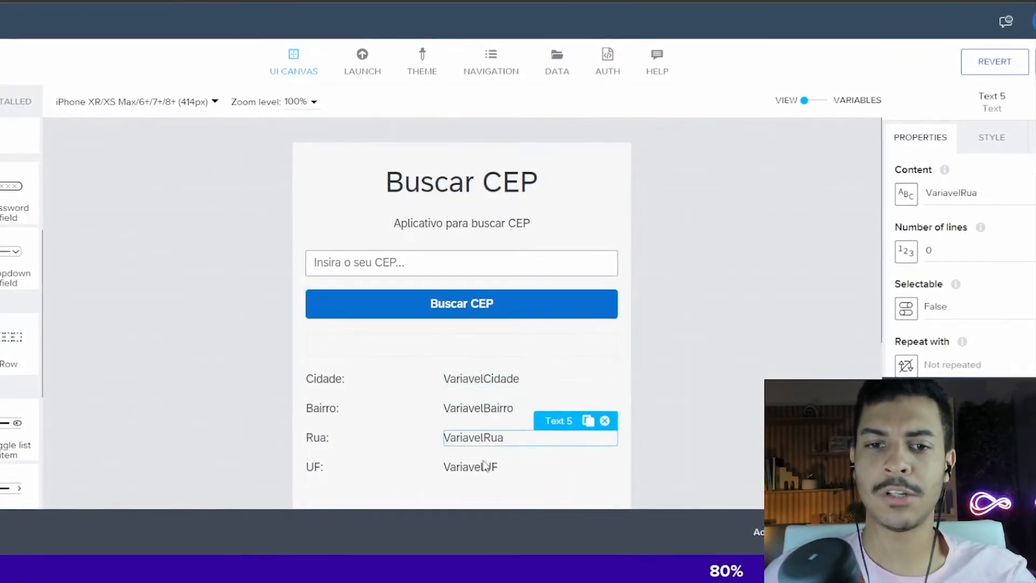
{"action": "left_click", "coordinate": [485, 467]}
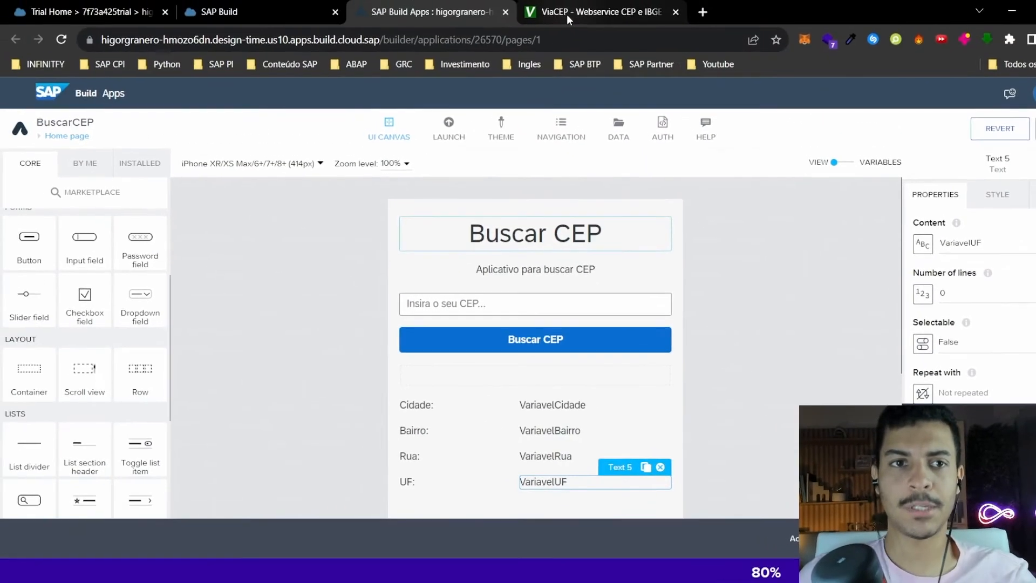
- Switch to the ViaCEP site, open its example query for CEP 01001000 and examine the URL structure and JSON fields
{"action": "left_click", "coordinate": [567, 14]}
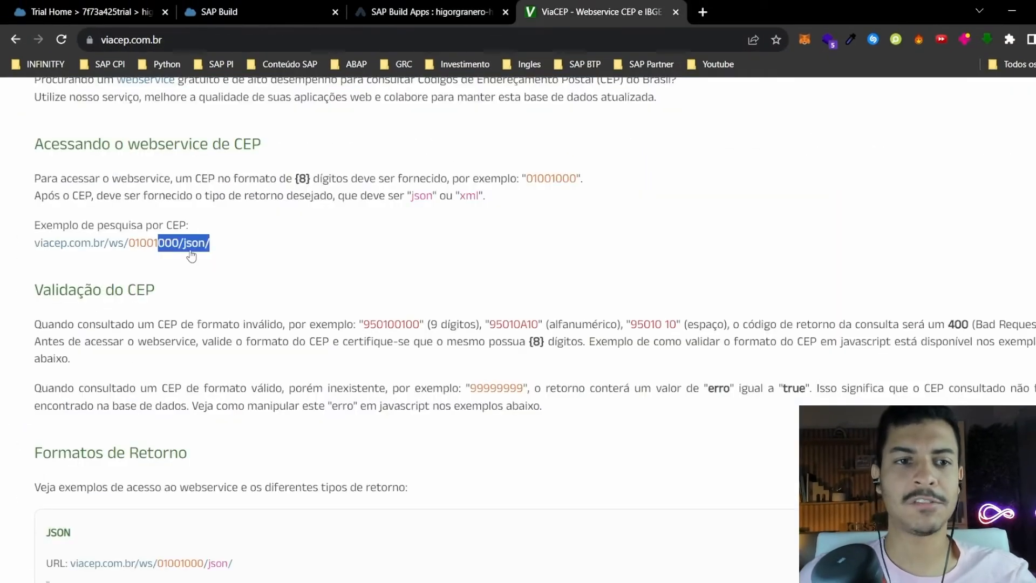
{"action": "left_click", "coordinate": [281, 237]}
{"action": "left_click", "coordinate": [168, 244]}
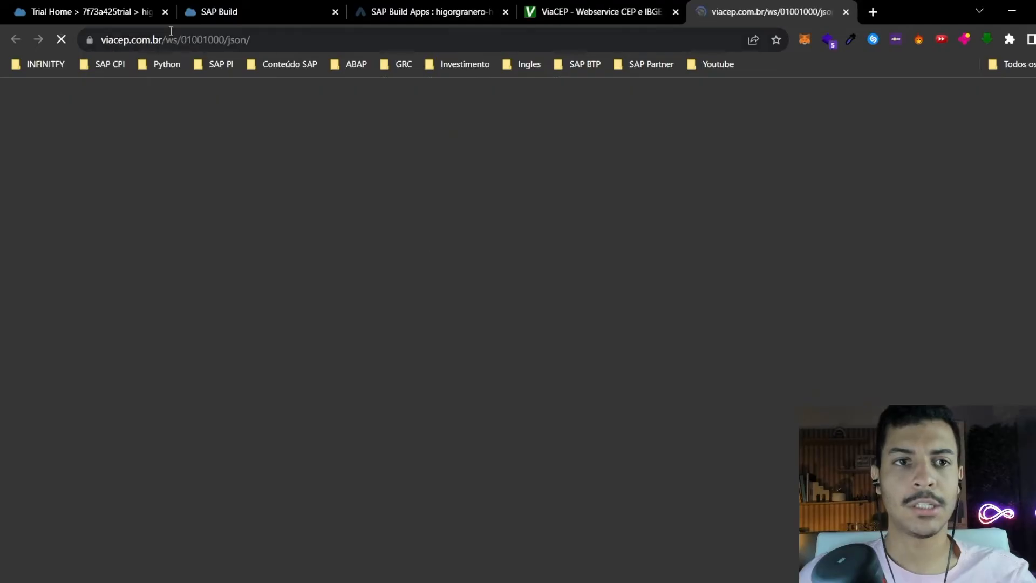
{"action": "left_click", "coordinate": [286, 40]}
{"action": "left_click_drag", "start_coordinate": [449, 63], "coordinate": [149, 88]}
{"action": "double_click", "coordinate": [380, 65]}
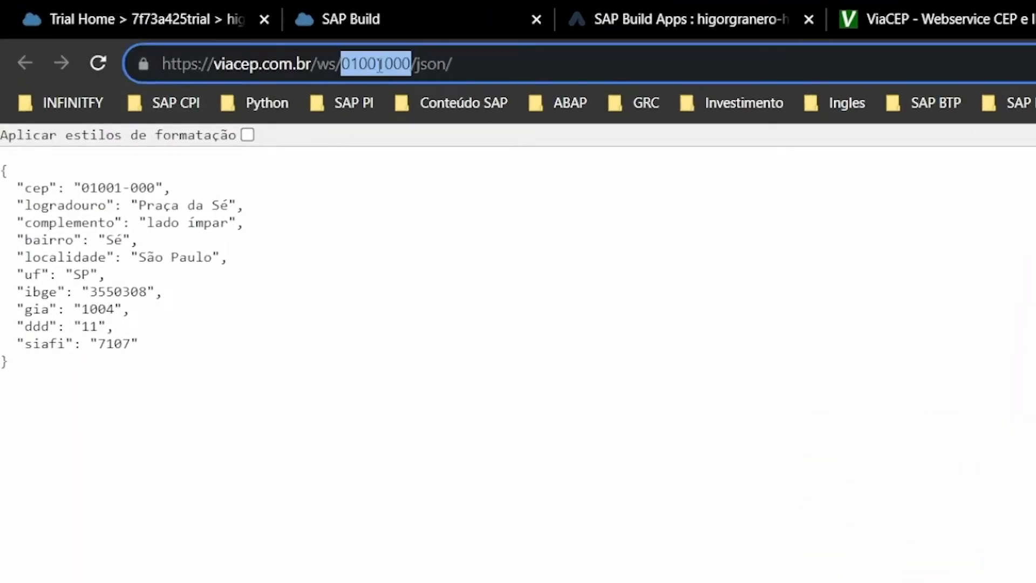
{"action": "double_click", "coordinate": [367, 64]}
{"action": "left_click_drag", "start_coordinate": [178, 363], "coordinate": [3, 169]}
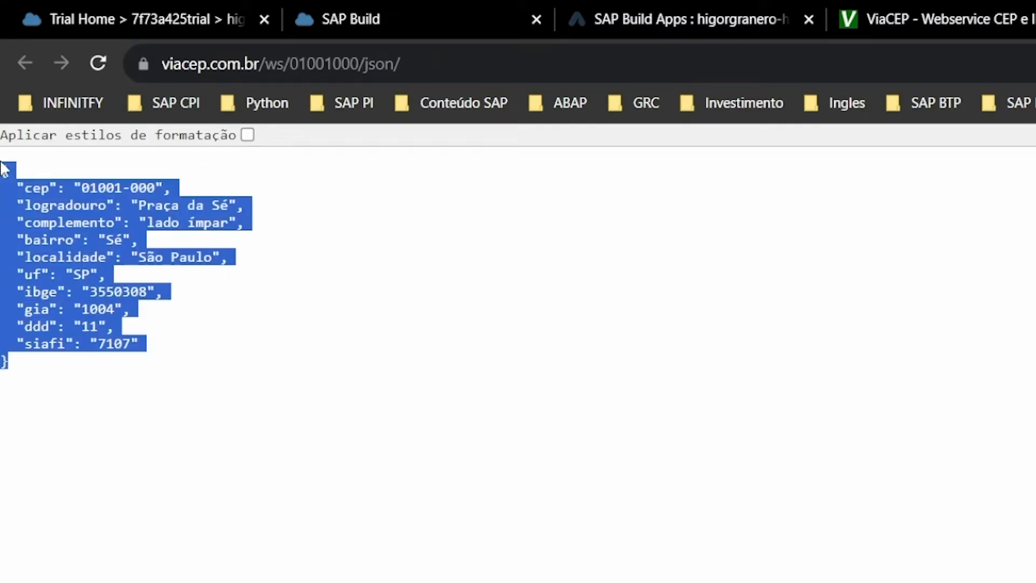
{"action": "left_click", "coordinate": [333, 225]}
- Query the ViaCEP web service for CEP 16403125 and examine the returned JSON
{"action": "double_click", "coordinate": [333, 60]}
{"action": "type", "text": "16403125"}
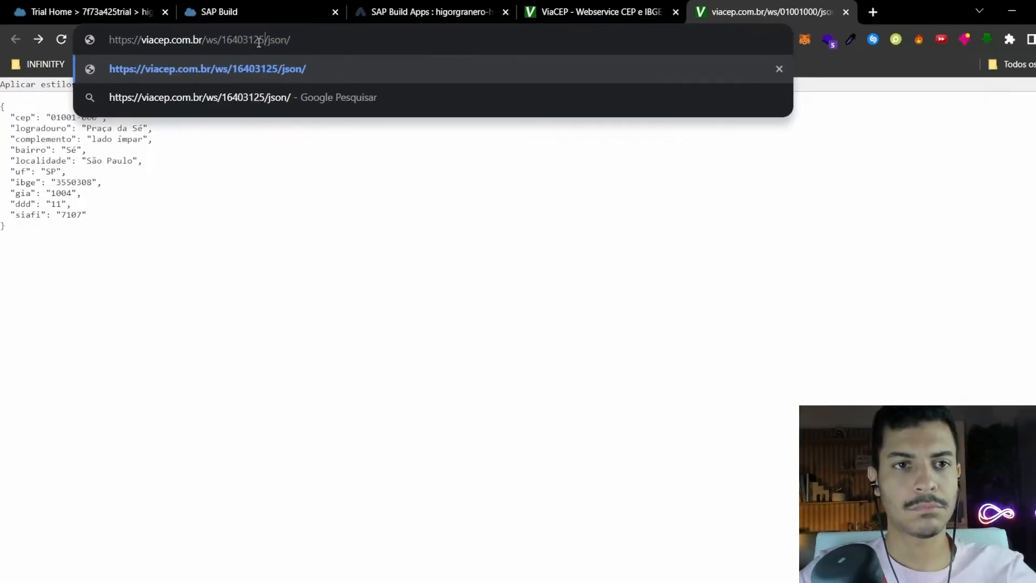
{"action": "key", "text": "Return"}
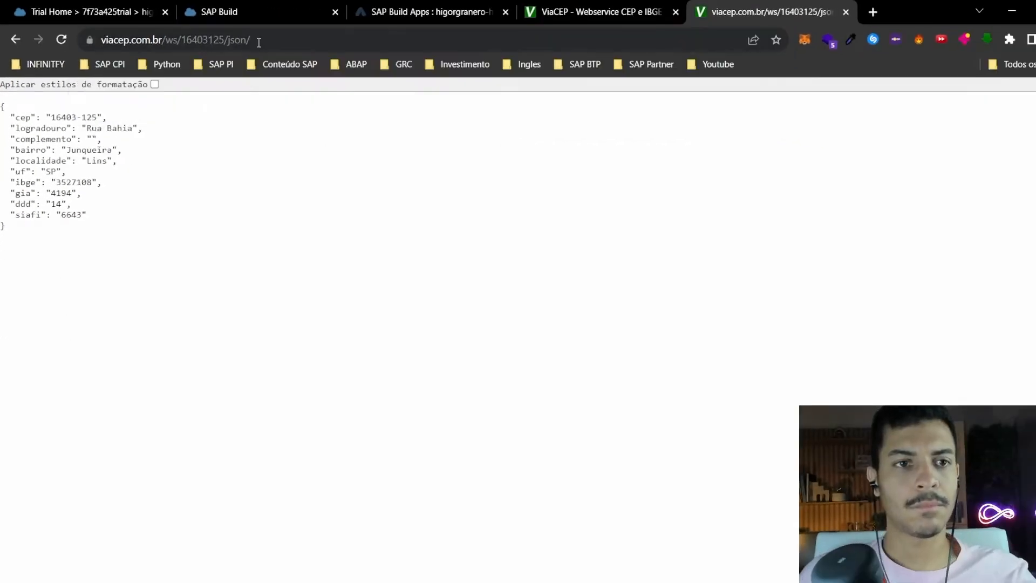
{"action": "left_click_drag", "start_coordinate": [155, 259], "coordinate": [195, 108]}
{"action": "left_click", "coordinate": [173, 244]}
{"action": "left_click_drag", "start_coordinate": [173, 244], "coordinate": [11, 94]}
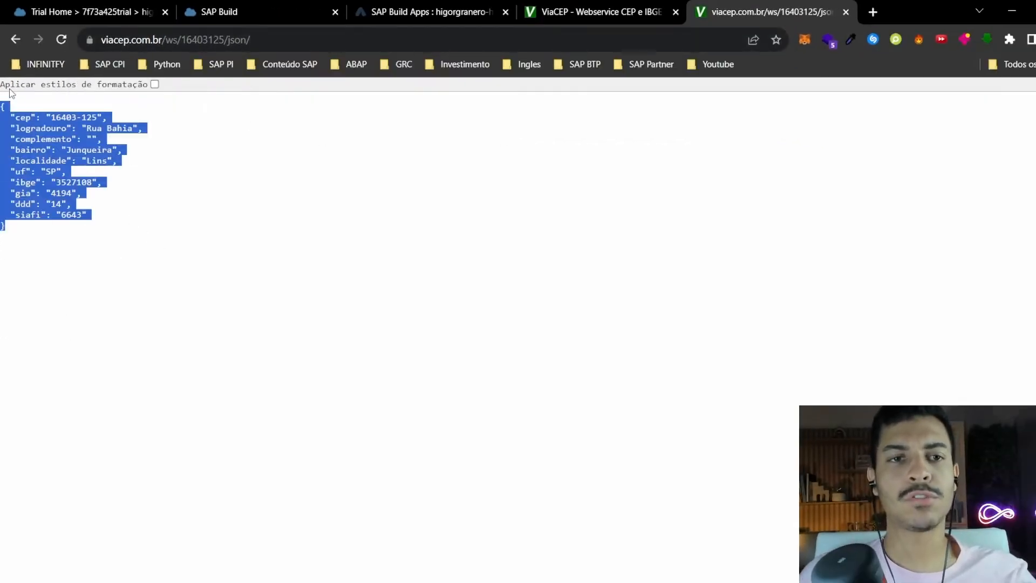
{"action": "double_click", "coordinate": [188, 41]}
{"action": "left_click", "coordinate": [191, 204]}
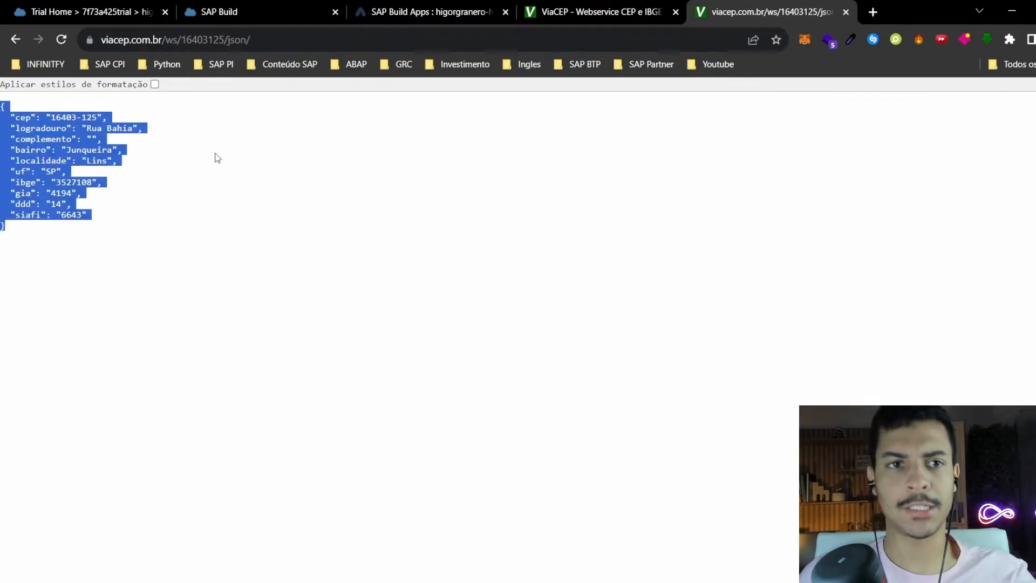
- Query the ViaCEP web service for the made-up CEP 12312312 and examine the response
{"action": "left_click", "coordinate": [220, 41]}
{"action": "left_click", "coordinate": [214, 41]}
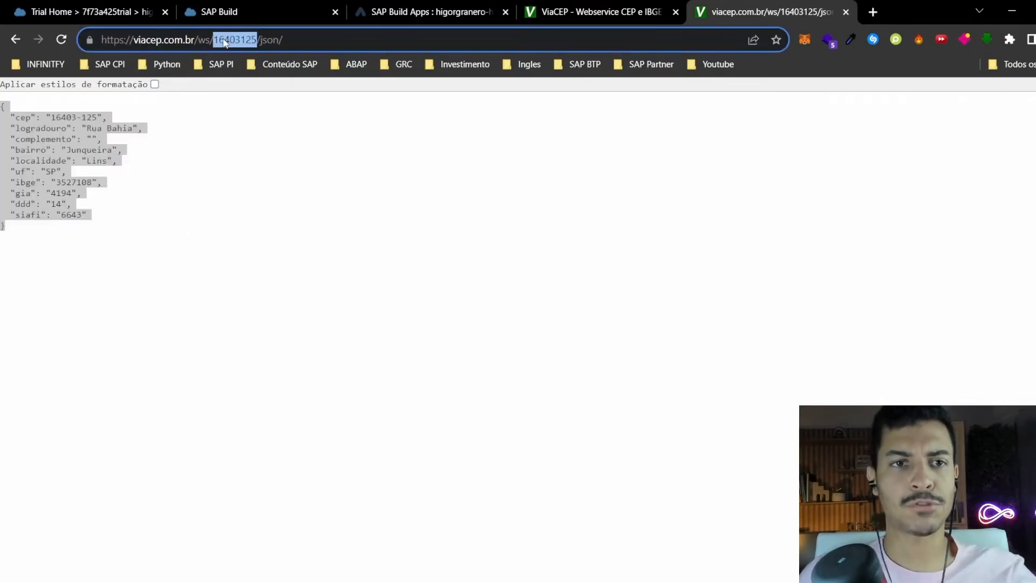
{"action": "type", "text": "12312312"}
{"action": "key", "text": "Return"}
{"action": "left_click_drag", "start_coordinate": [97, 144], "coordinate": [4, 102]}
{"action": "left_click", "coordinate": [268, 183]}
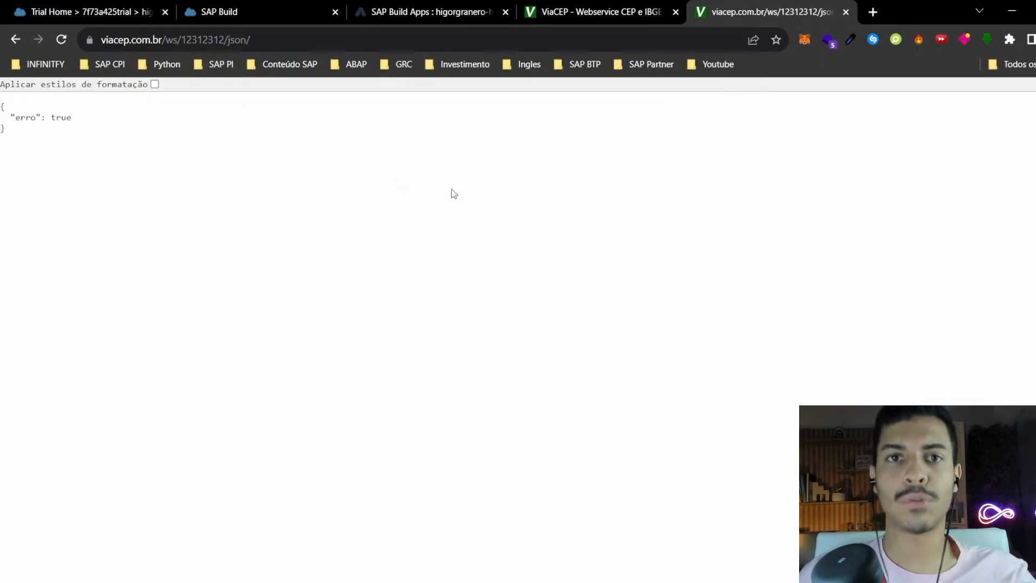
- Switch back to SAP Build Apps and create a classic REST API direct integration data entity with resource ID "cep"
{"action": "left_click", "coordinate": [363, 12]}
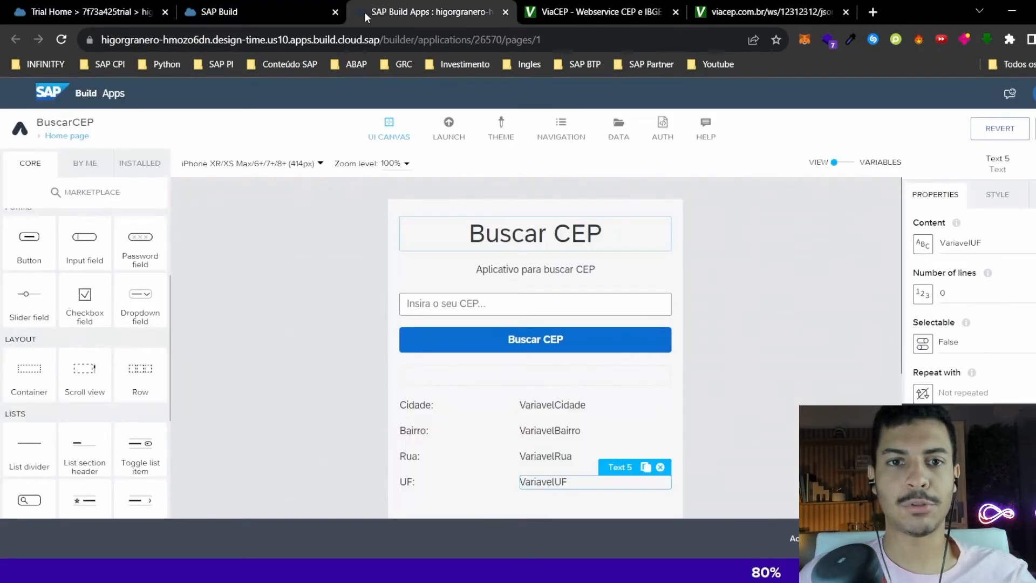
{"action": "left_click", "coordinate": [617, 128]}
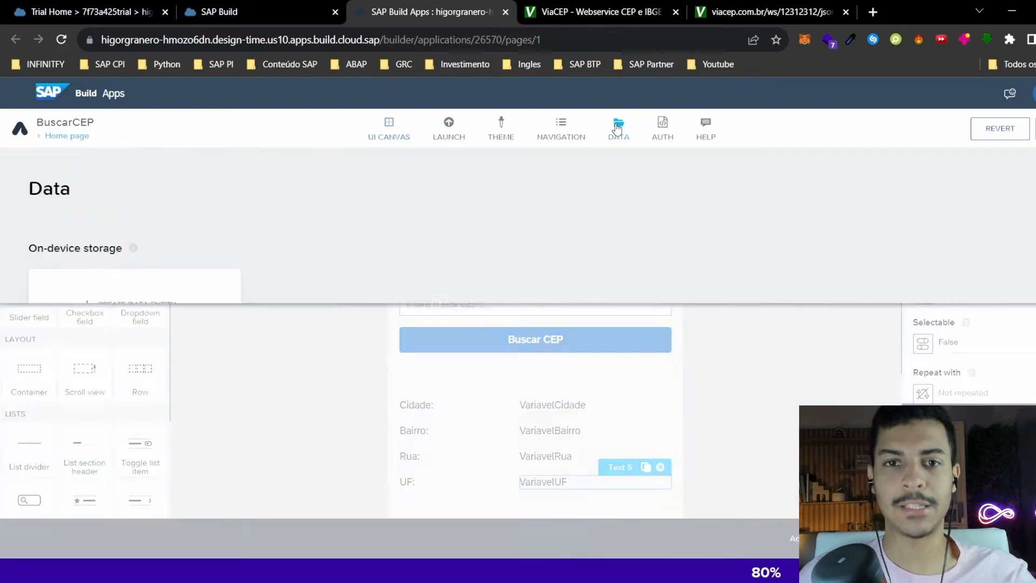
{"action": "scroll", "coordinate": [269, 314], "scroll_direction": "down", "scroll_amount": 4}
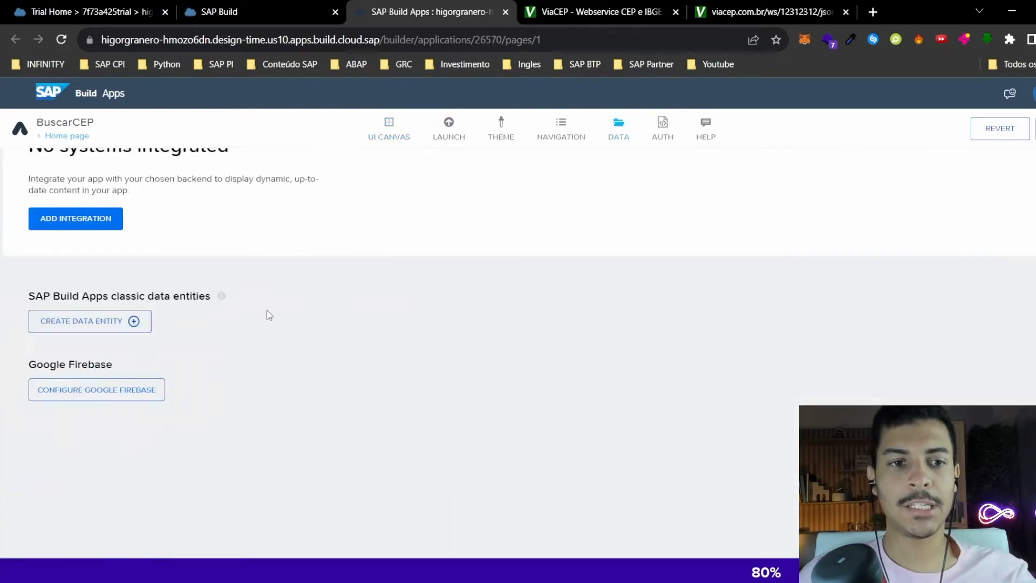
{"action": "left_click", "coordinate": [105, 328]}
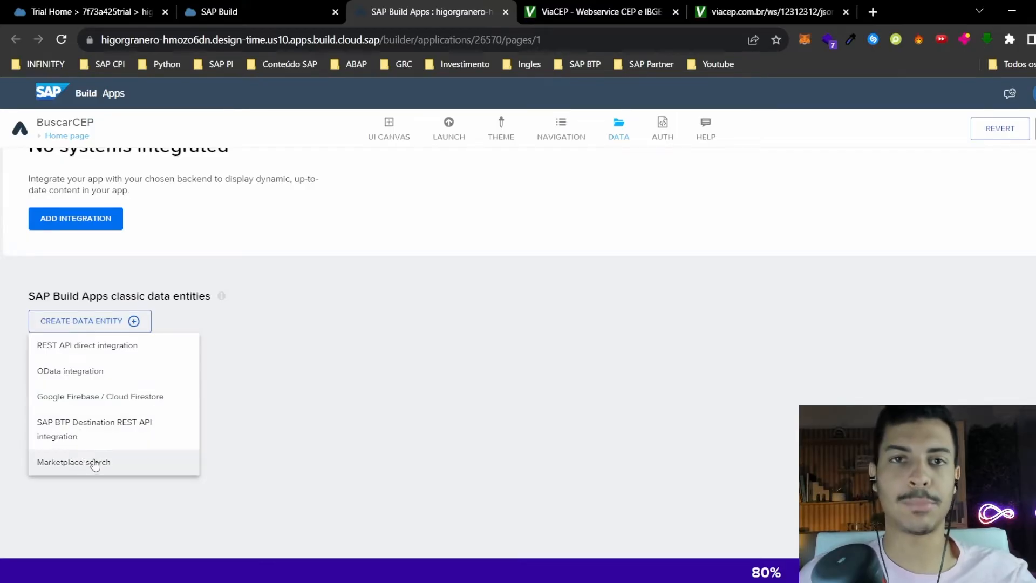
{"action": "left_click", "coordinate": [79, 349]}
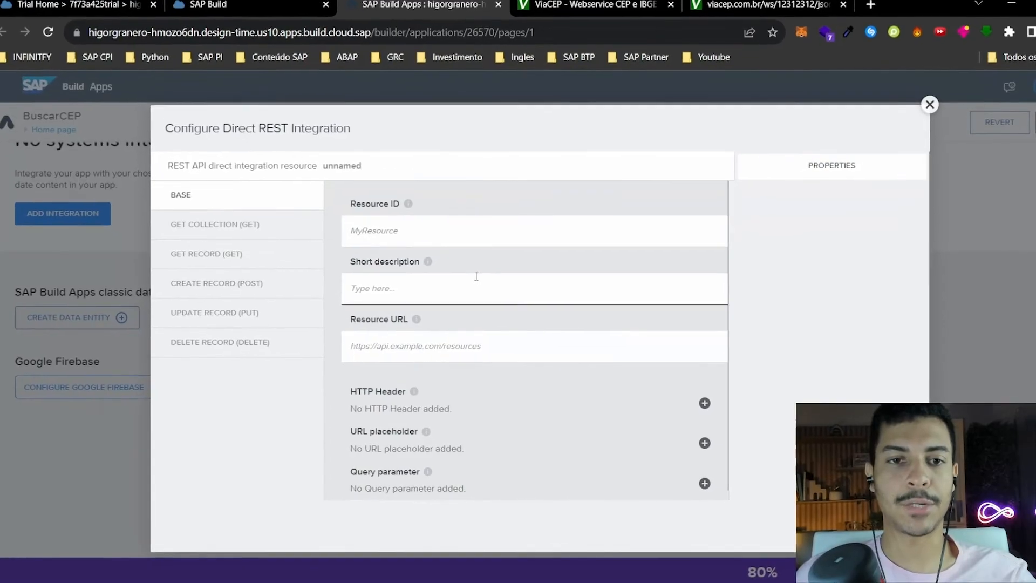
{"action": "left_click", "coordinate": [455, 227]}
{"action": "type", "text": "cep"}
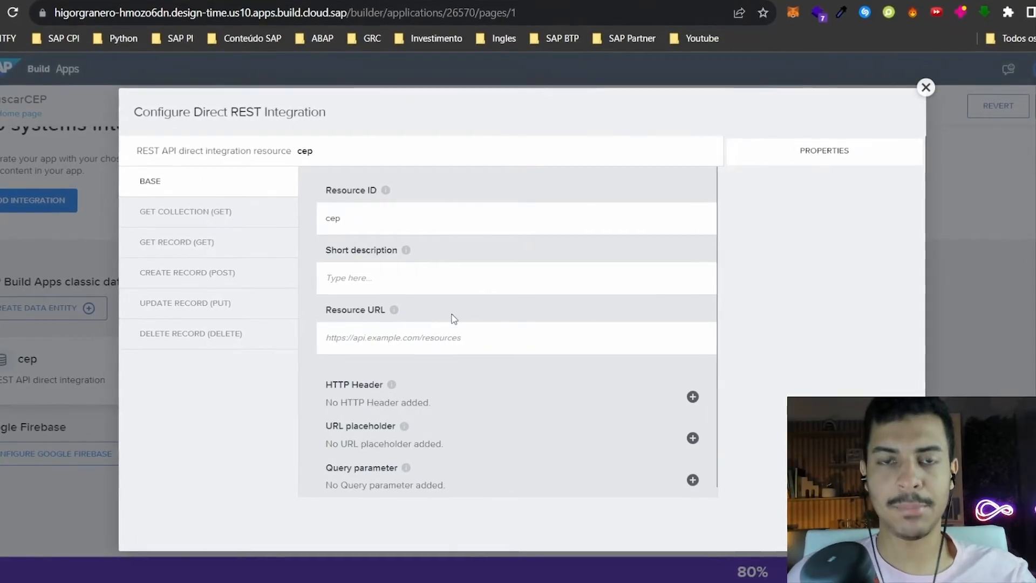
{"action": "left_click", "coordinate": [712, 12]}
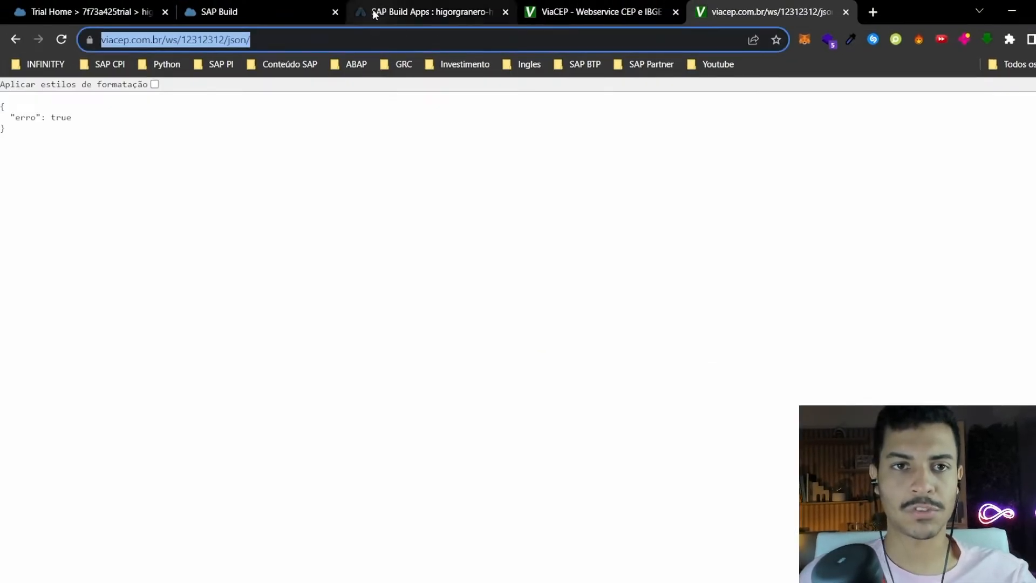
{"action": "left_click", "coordinate": [303, 13]}
{"action": "left_click", "coordinate": [416, 12]}
{"action": "left_click", "coordinate": [483, 358]}
{"action": "type", "text": "https://viacep.com.br/ws/12312312/json/"}
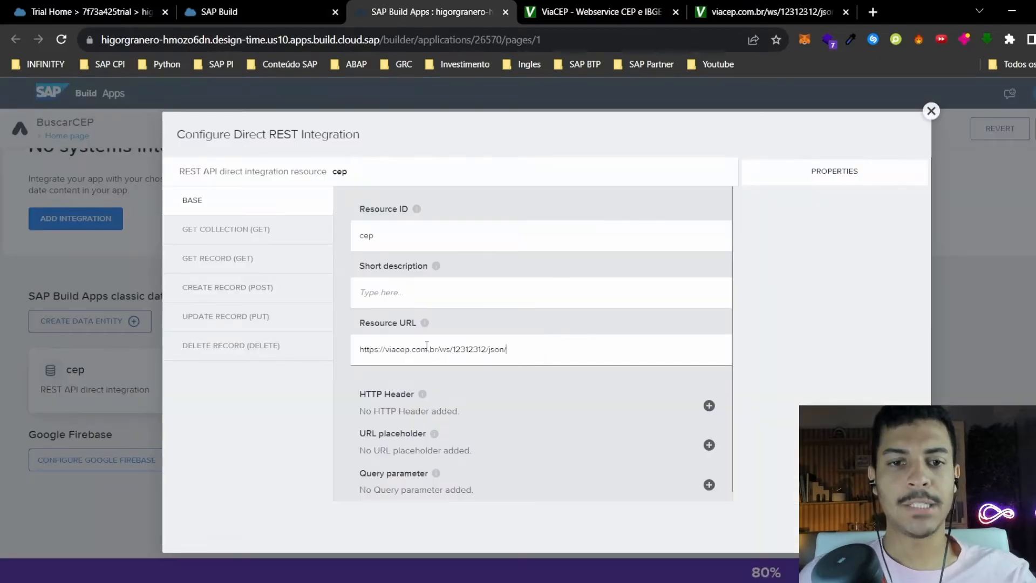
{"action": "left_click_drag", "start_coordinate": [452, 352], "coordinate": [505, 356]}
{"action": "left_click", "coordinate": [452, 351]}
{"action": "left_click", "coordinate": [506, 354]}
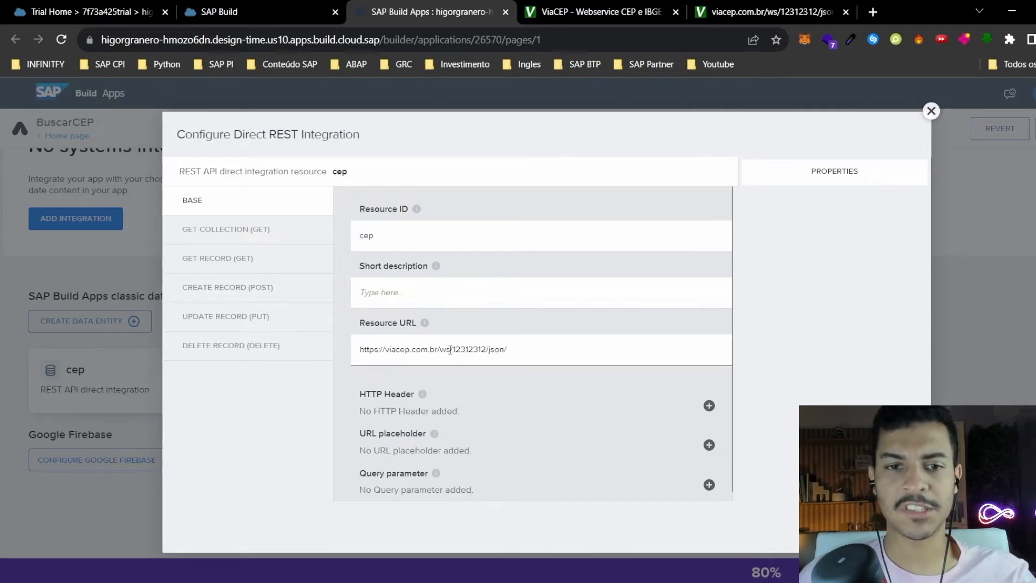
{"action": "left_click_drag", "start_coordinate": [459, 348], "coordinate": [522, 345]}
{"action": "left_click", "coordinate": [474, 348]}
{"action": "double_click", "coordinate": [463, 348]}
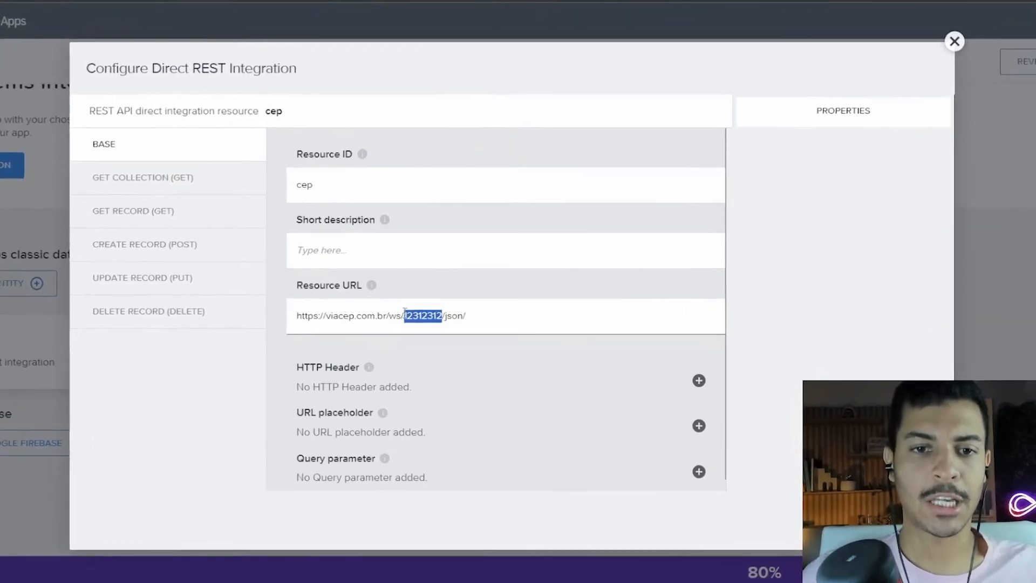
{"action": "left_click", "coordinate": [480, 316]}
{"action": "left_click_drag", "start_coordinate": [465, 316], "coordinate": [414, 316]}
{"action": "key", "text": "BackSpace"}
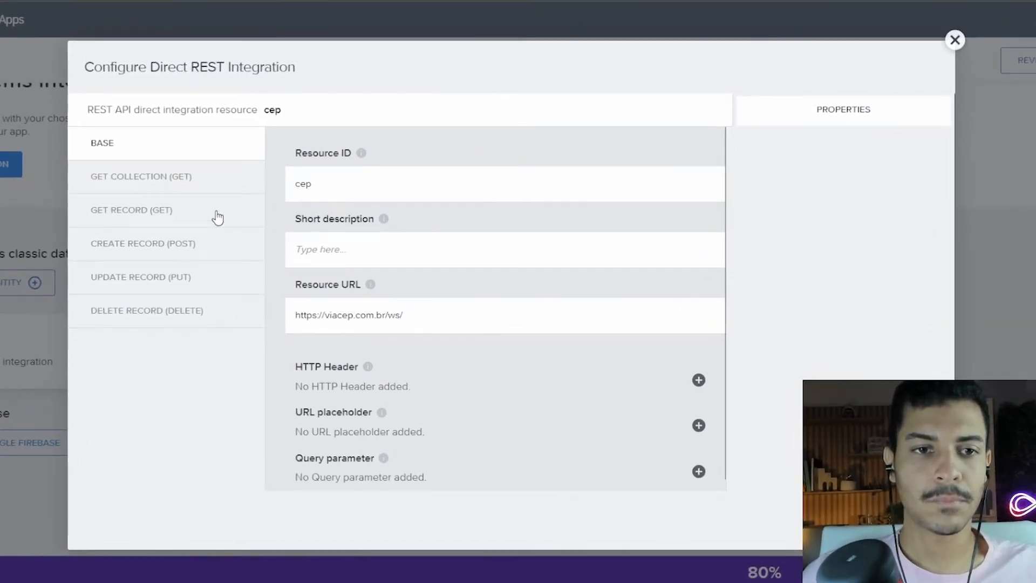
- Set the Get Record method's relative path to /{cep}
{"action": "left_click", "coordinate": [143, 211]}
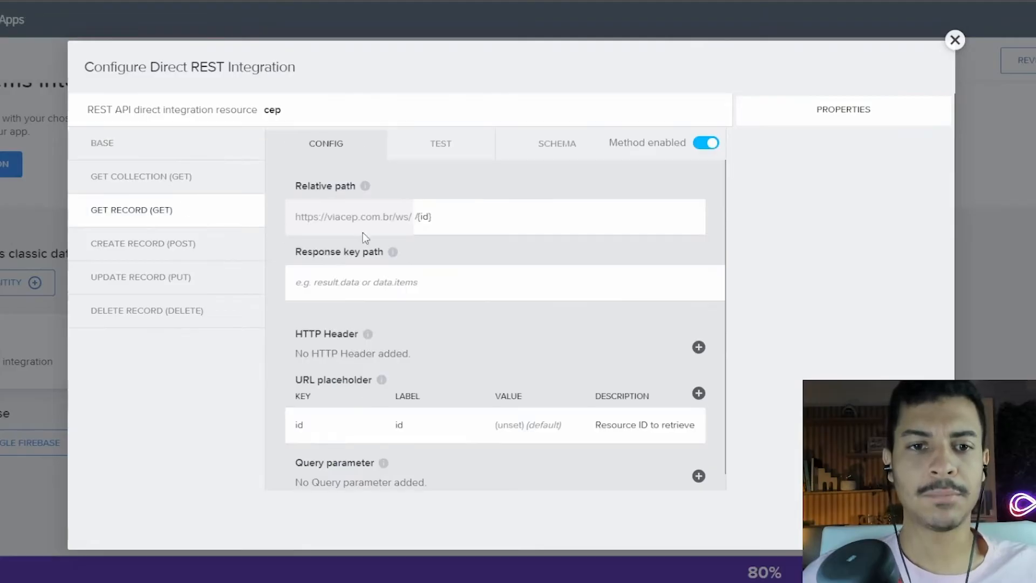
{"action": "left_click_drag", "start_coordinate": [448, 216], "coordinate": [409, 221]}
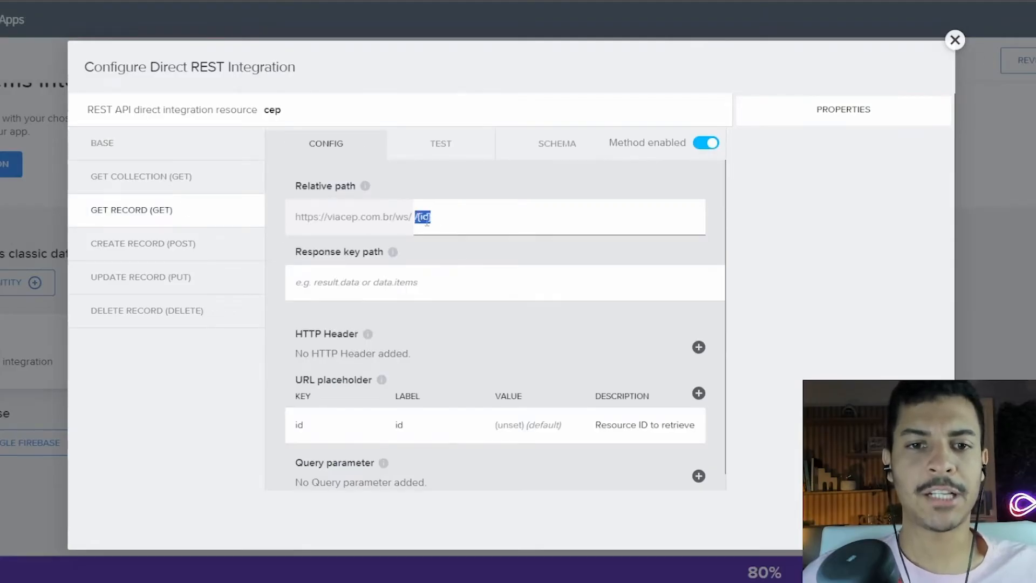
{"action": "left_click", "coordinate": [453, 217]}
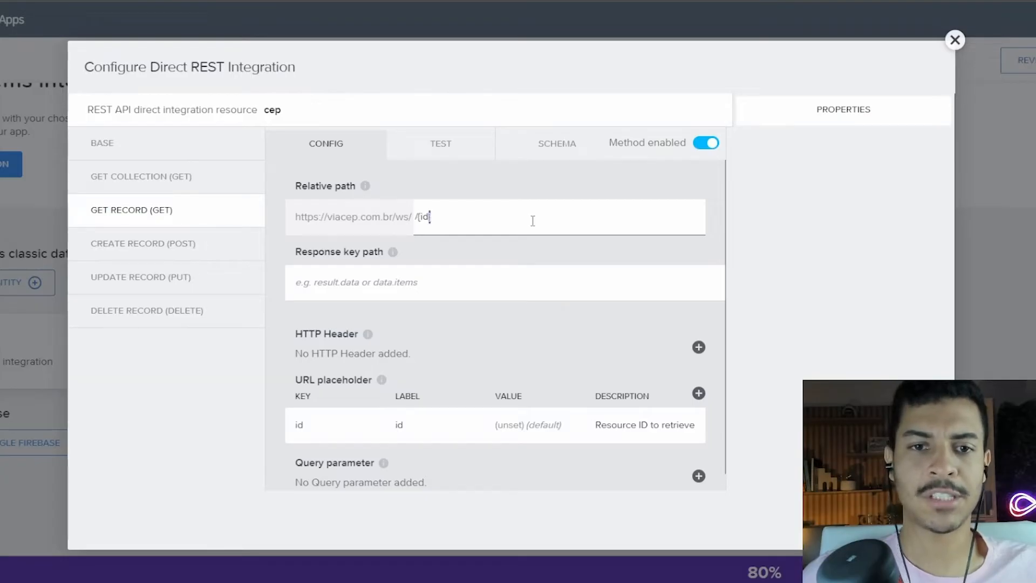
{"action": "type", "text": "cep"}
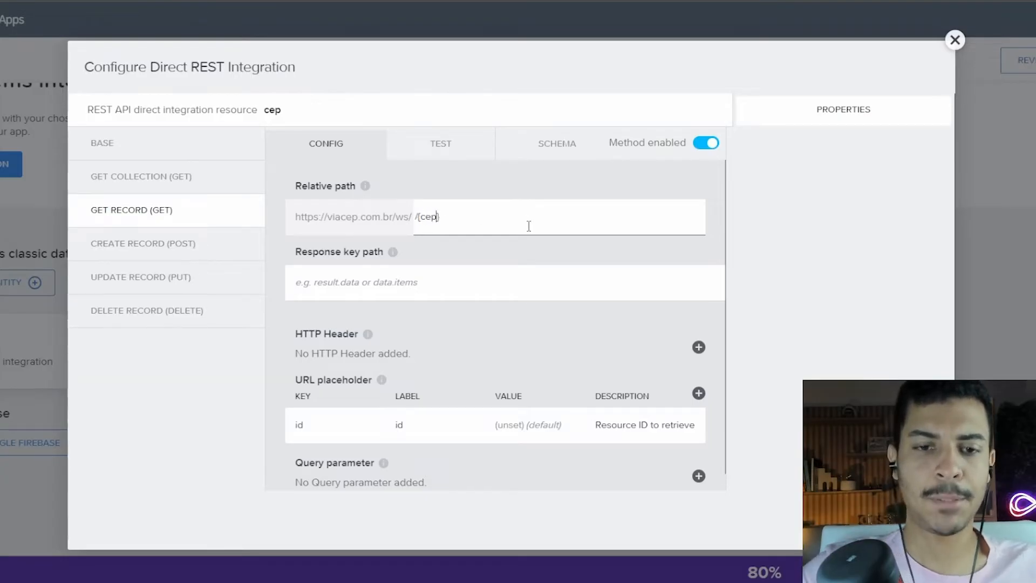
- Change both the label and the key of the Get Record URL placeholder to "cep"
{"action": "left_click", "coordinate": [414, 435]}
{"action": "left_click", "coordinate": [782, 163]}
{"action": "type", "text": "cep"}
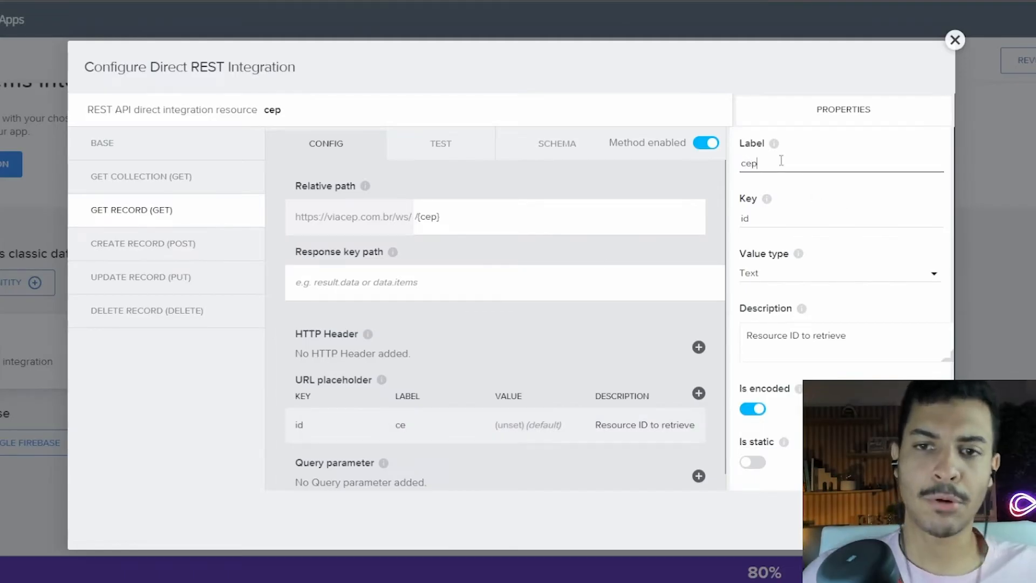
{"action": "left_click", "coordinate": [777, 219]}
{"action": "type", "text": "cep"}
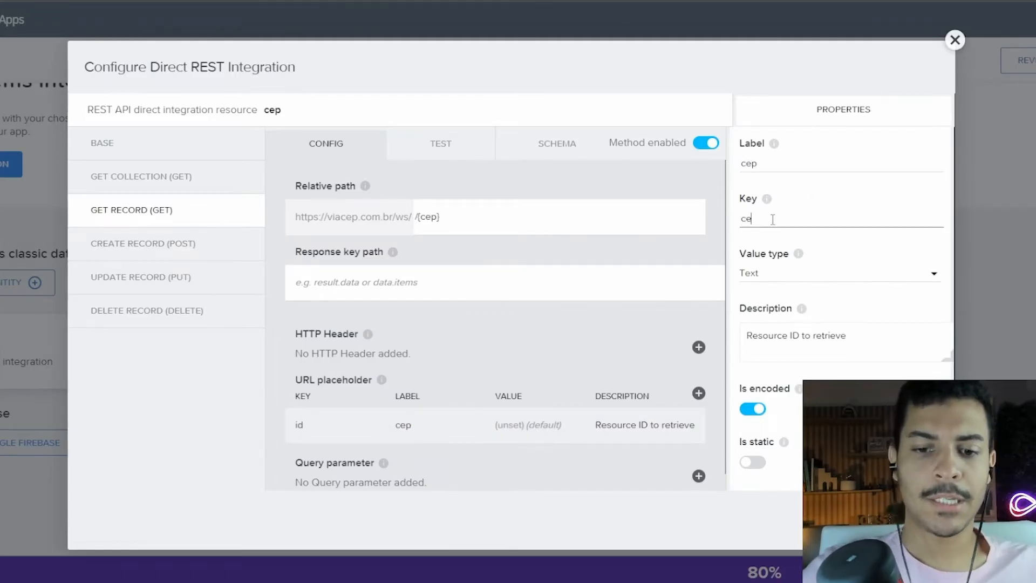
- Append /json to the Get Record relative path, making it /{cep}/json
{"action": "left_click", "coordinate": [592, 242]}
{"action": "left_click", "coordinate": [528, 220]}
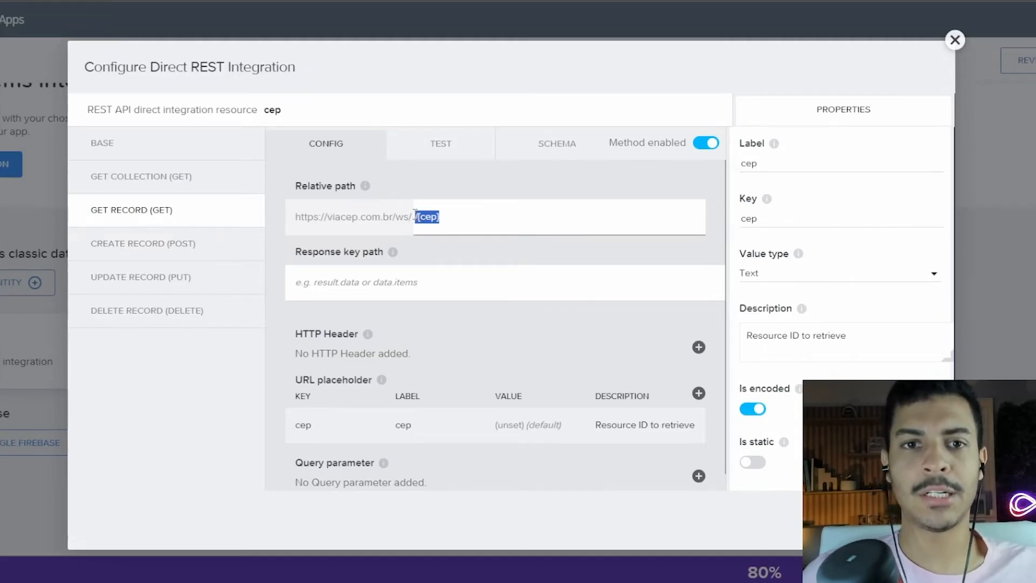
{"action": "key", "text": "Right"}
{"action": "key", "text": "Left"}
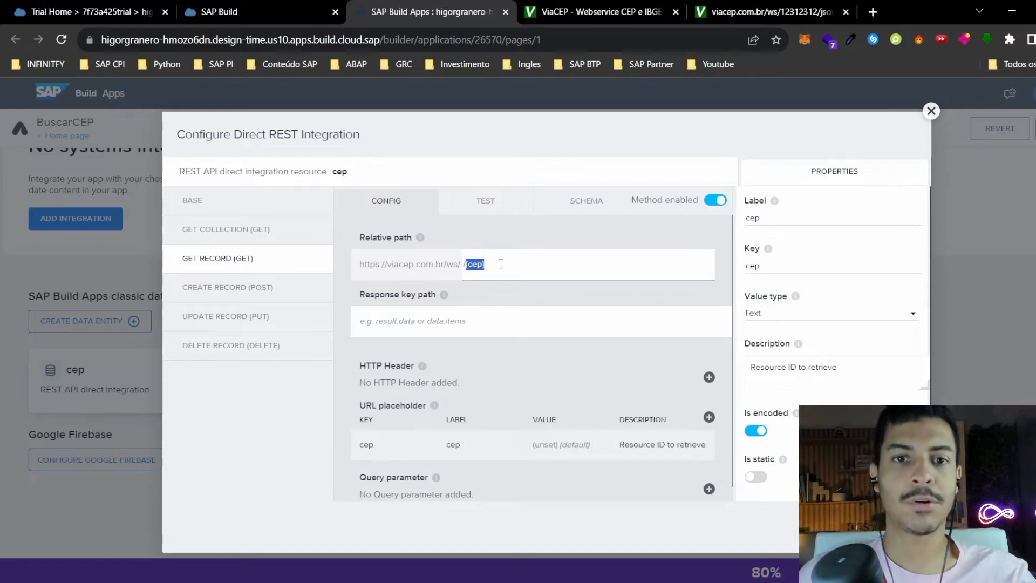
{"action": "type", "text": "/json"}
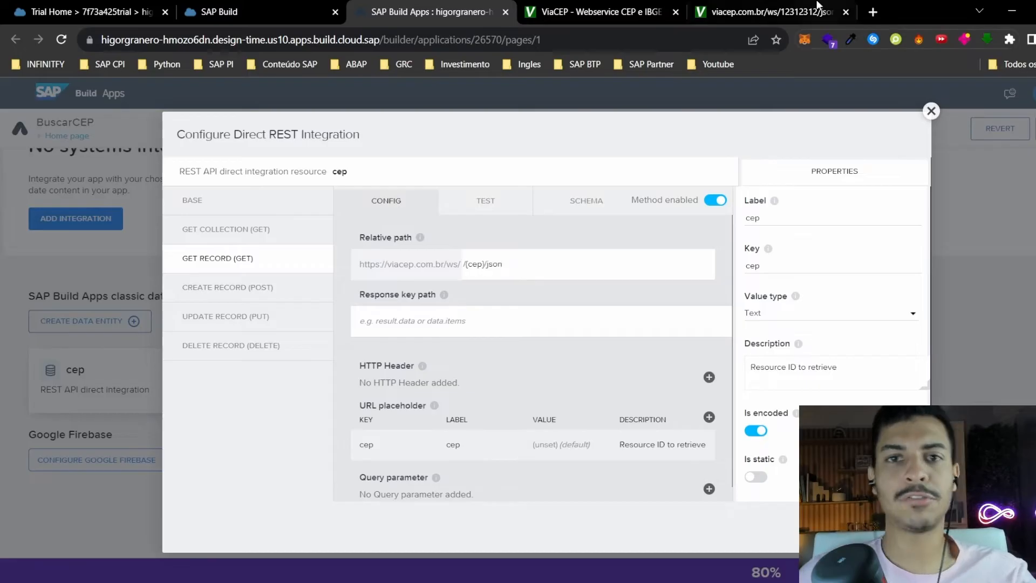
- Compare the relative path with the ViaCEP query address in the browser and return to the cep resource configuration
{"action": "left_click", "coordinate": [768, 12]}
{"action": "left_click", "coordinate": [327, 37]}
{"action": "left_click_drag", "start_coordinate": [340, 36], "coordinate": [257, 38]}
{"action": "left_click", "coordinate": [390, 9]}
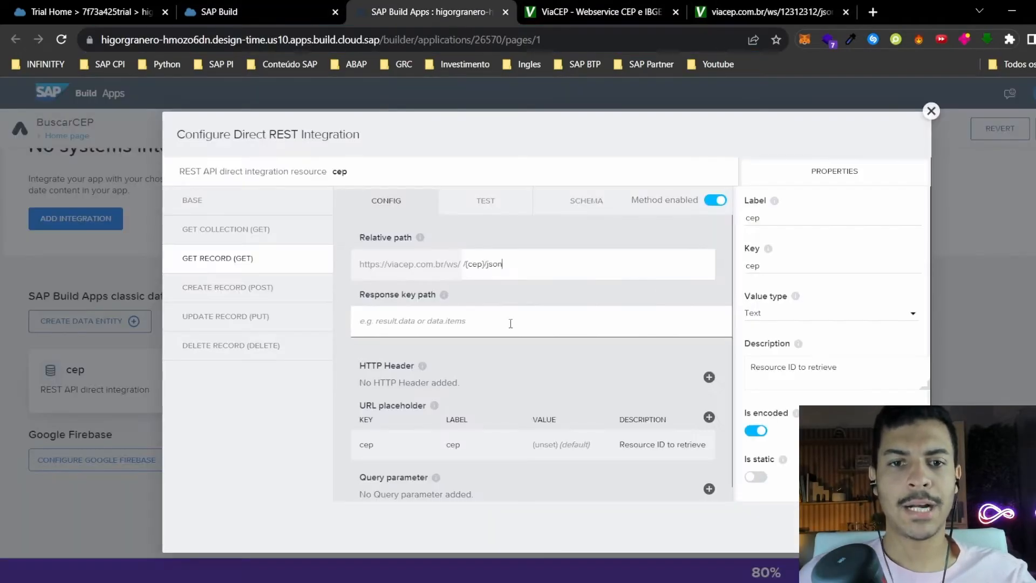
- Test the Get Record call with cep 16403125 and examine the API response
{"action": "left_click", "coordinate": [486, 207]}
{"action": "left_click", "coordinate": [419, 318]}
{"action": "type", "text": "16403"}
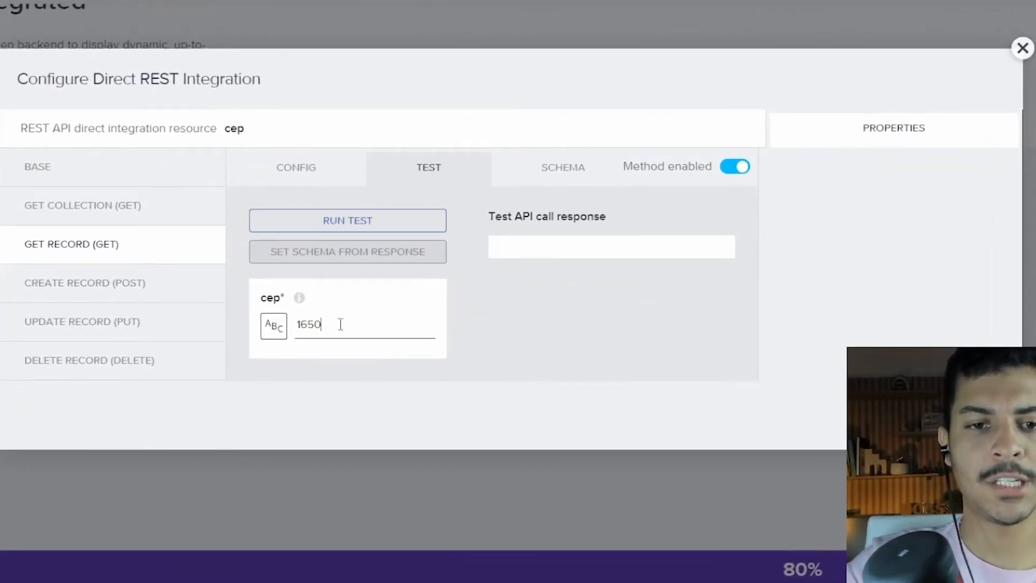
{"action": "type", "text": "125"}
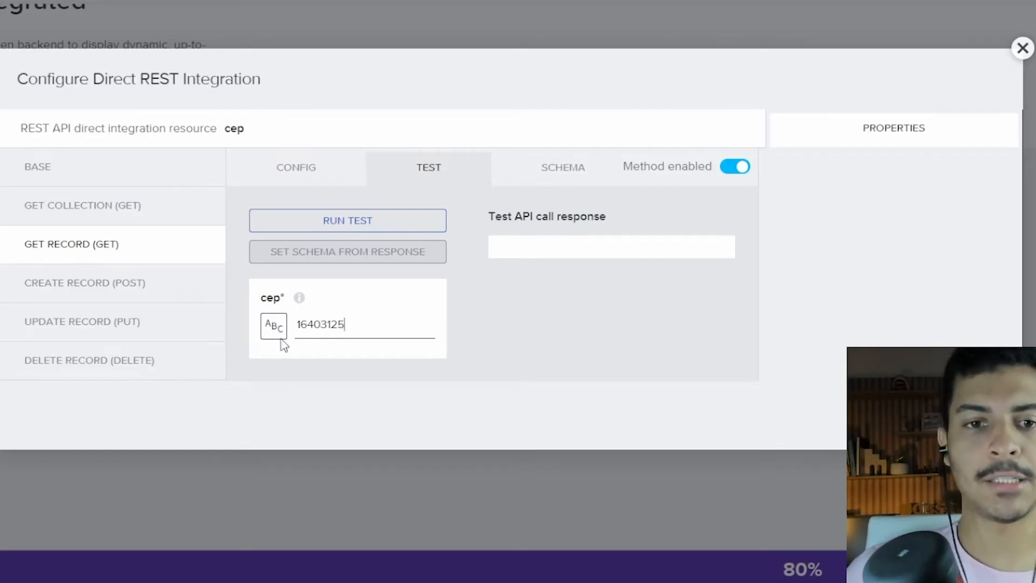
{"action": "left_click", "coordinate": [319, 222]}
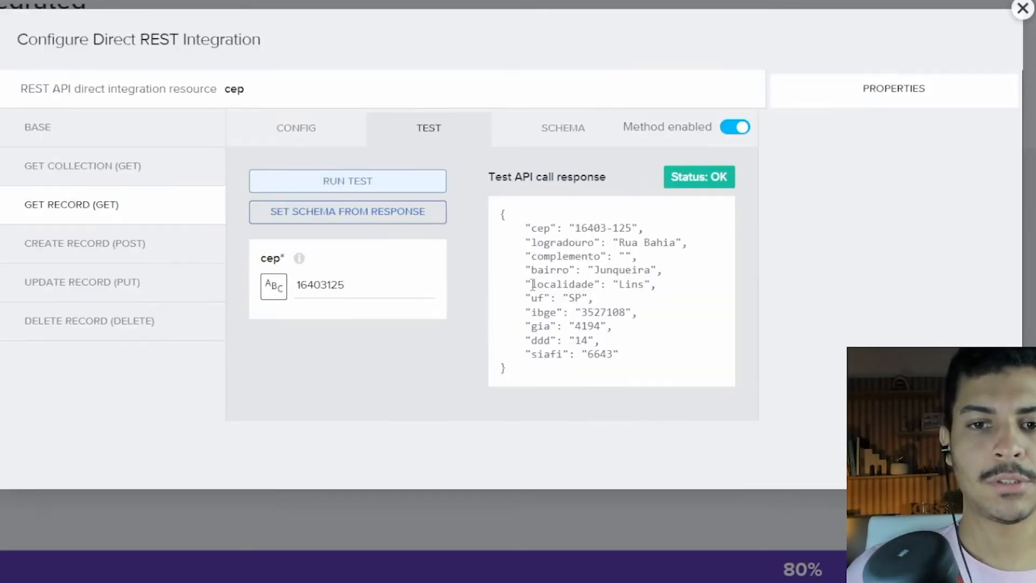
{"action": "left_click_drag", "start_coordinate": [541, 384], "coordinate": [499, 208]}
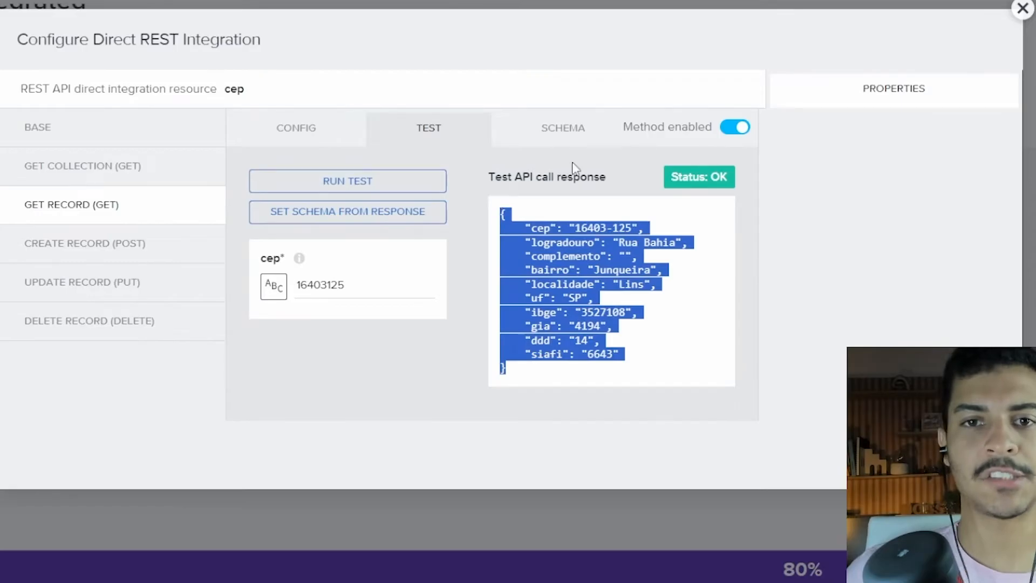
- Query the ViaCEP web service directly for the same CEP, compare the response, and return to SAP Build Apps
{"action": "double_click", "coordinate": [320, 284]}
{"action": "key", "text": "ctrl+c"}
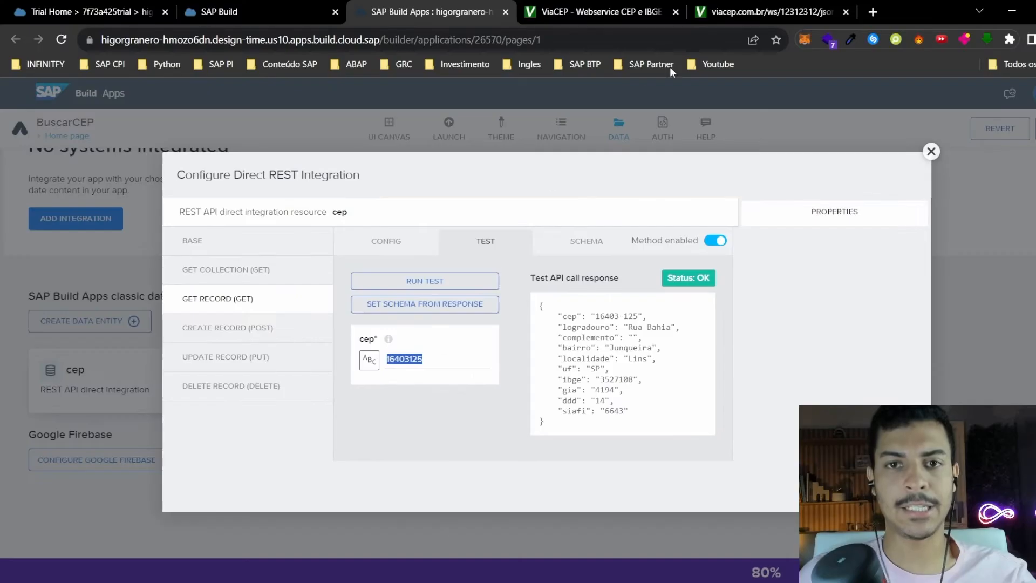
{"action": "left_click", "coordinate": [721, 16]}
{"action": "double_click", "coordinate": [236, 37]}
{"action": "key", "text": "ctrl+v"}
{"action": "key", "text": "Return"}
{"action": "left_click_drag", "start_coordinate": [199, 235], "coordinate": [1, 70]}
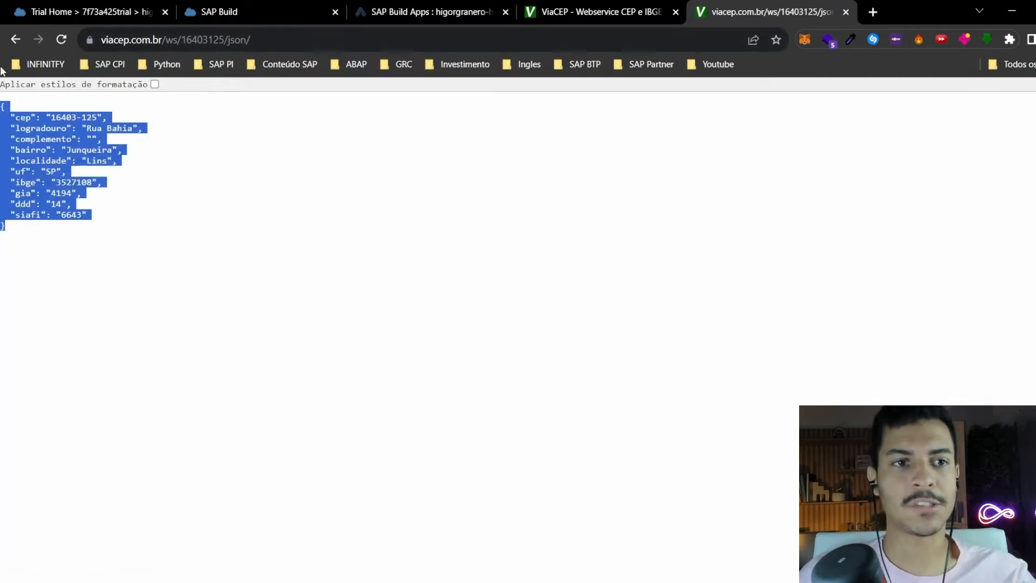
{"action": "left_click", "coordinate": [408, 233]}
{"action": "left_click", "coordinate": [480, 11]}
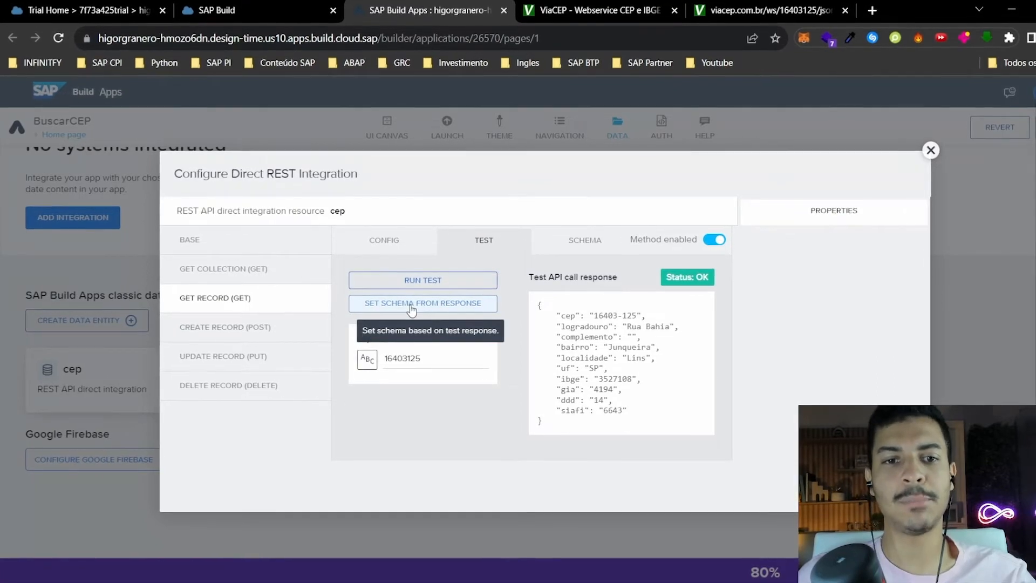
- Set the Get Record schema from the test response, review its properties, and save the cep resource
{"action": "left_click_drag", "start_coordinate": [578, 411], "coordinate": [493, 286]}
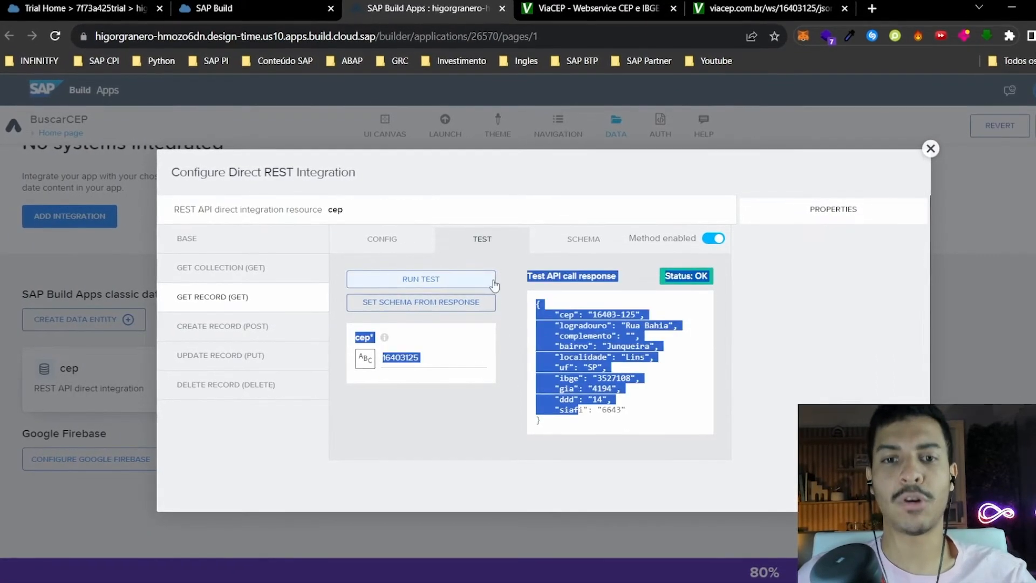
{"action": "left_click", "coordinate": [588, 241]}
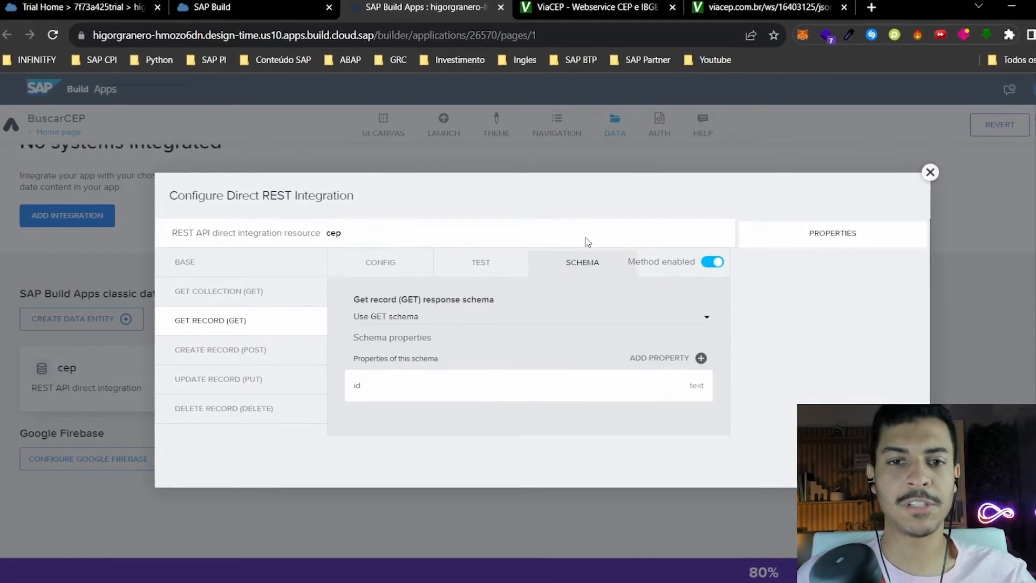
{"action": "left_click", "coordinate": [474, 261]}
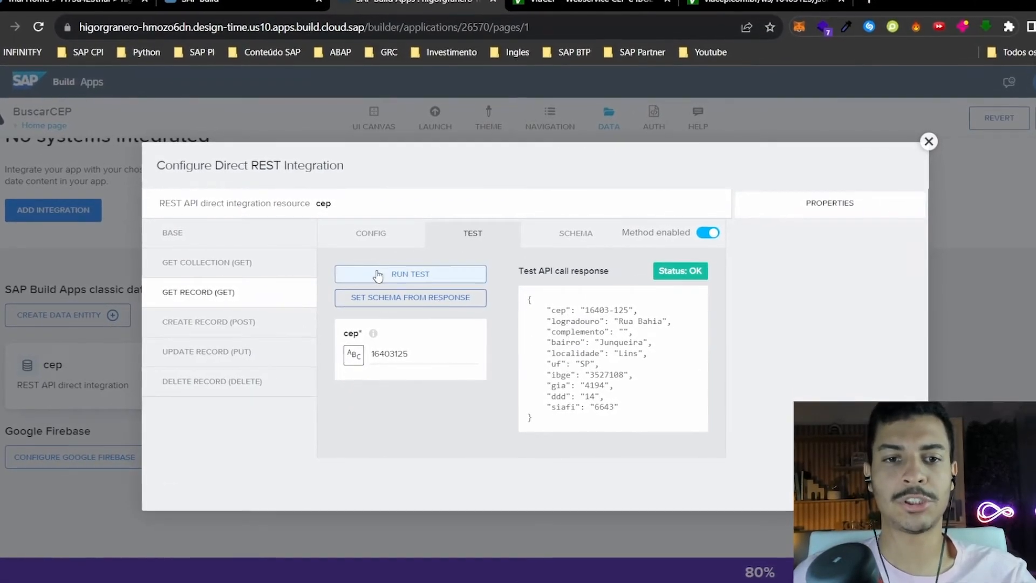
{"action": "left_click", "coordinate": [390, 303]}
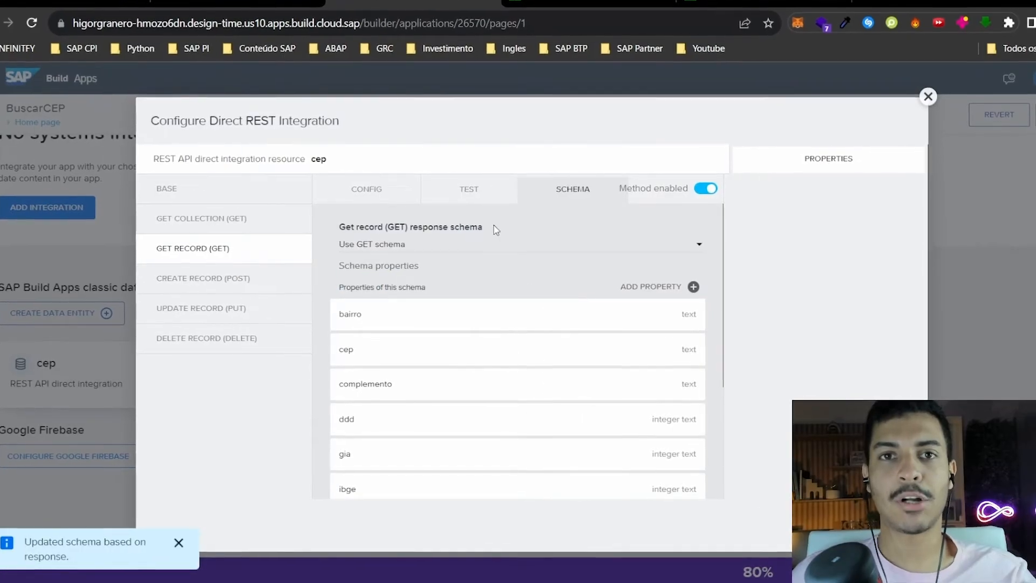
{"action": "left_click", "coordinate": [470, 231]}
{"action": "left_click_drag", "start_coordinate": [541, 351], "coordinate": [615, 406]}
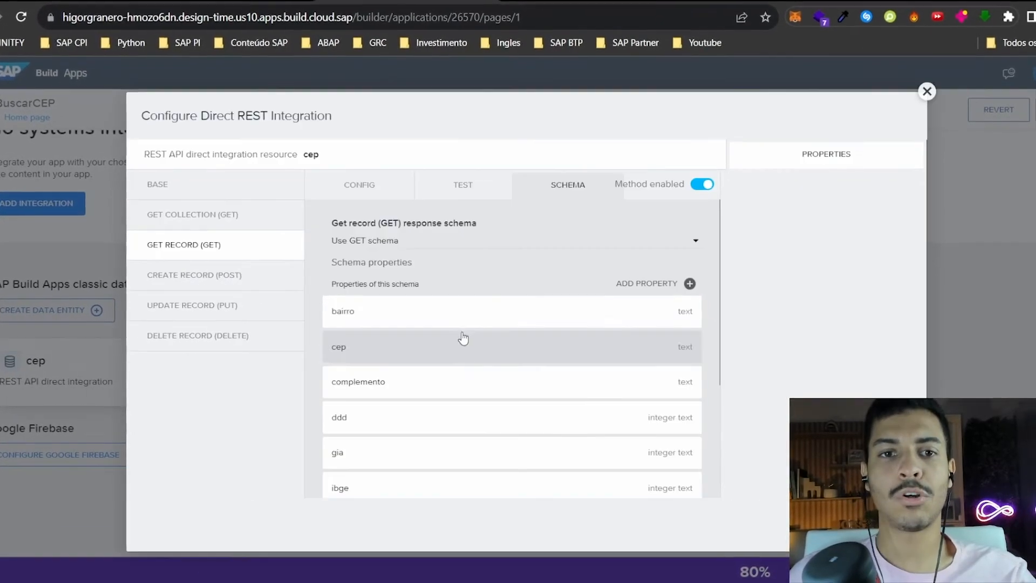
{"action": "scroll", "coordinate": [507, 345], "scroll_direction": "down", "scroll_amount": 4}
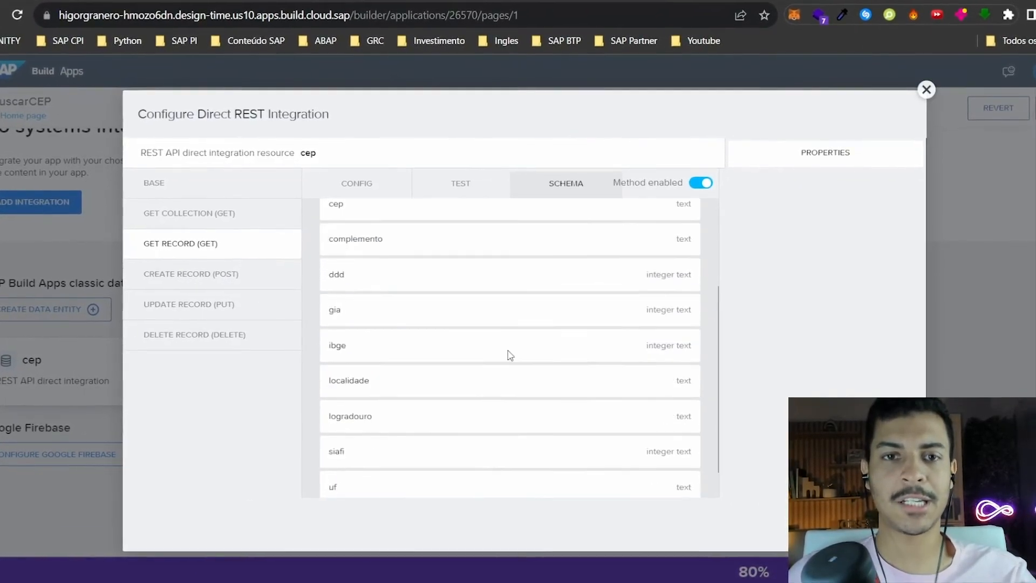
{"action": "scroll", "coordinate": [518, 412], "scroll_direction": "up", "scroll_amount": 4}
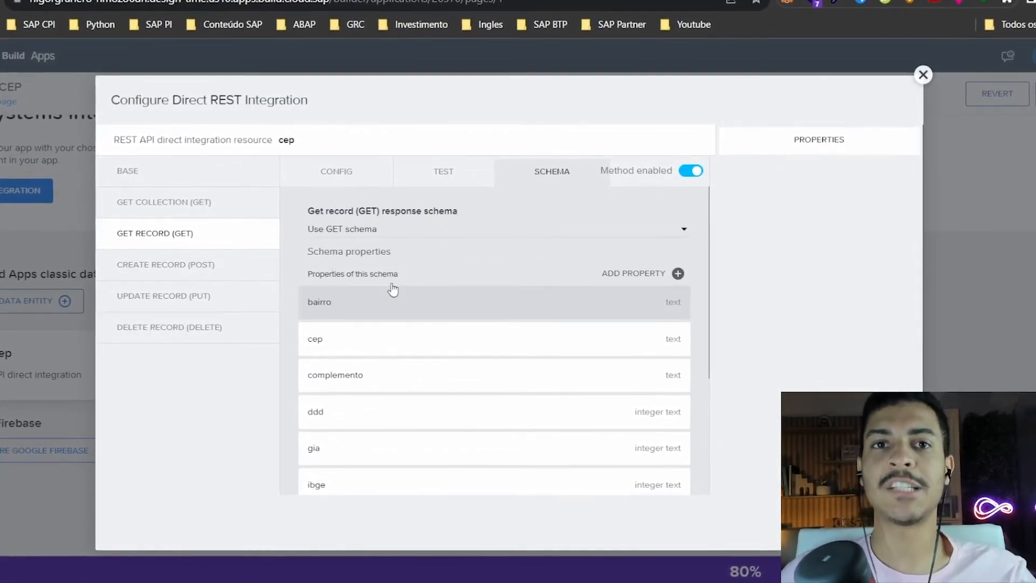
{"action": "left_click", "coordinate": [406, 179]}
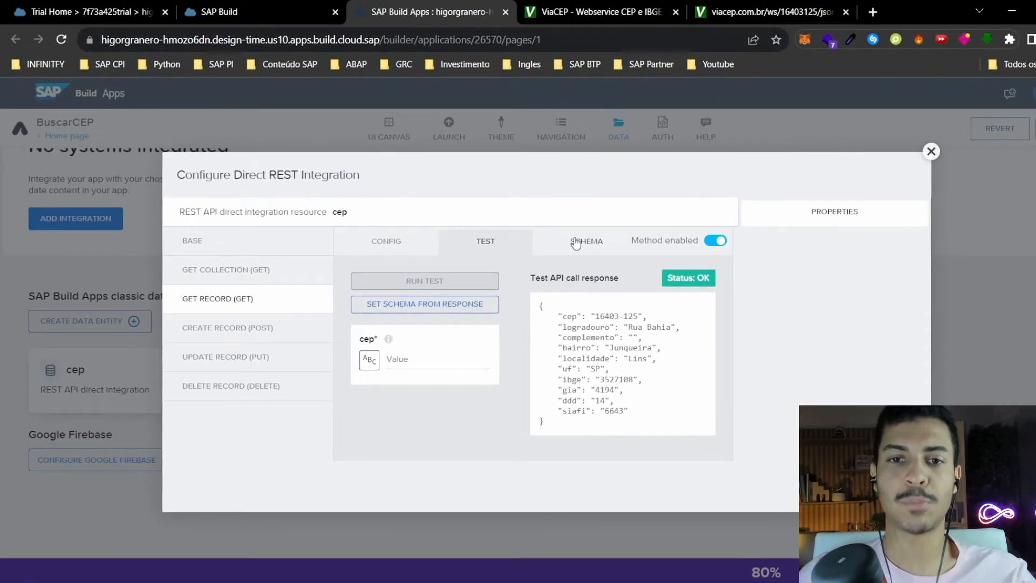
{"action": "left_click", "coordinate": [873, 487]}
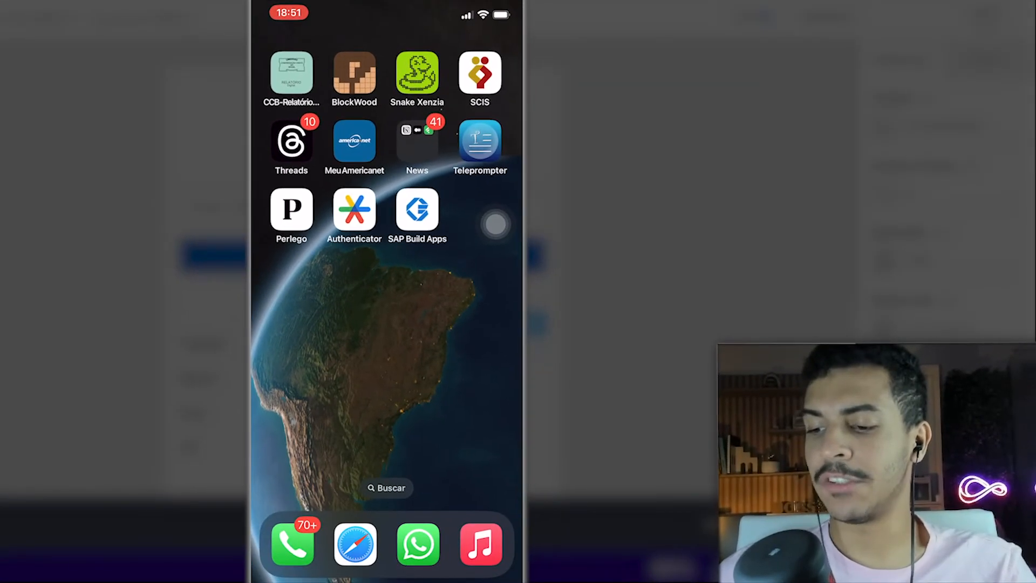
- Switch to the SAP Build Apps preview on the phone and open the BuscarCEP app from the apps list
{"action": "left_click", "coordinate": [418, 210]}
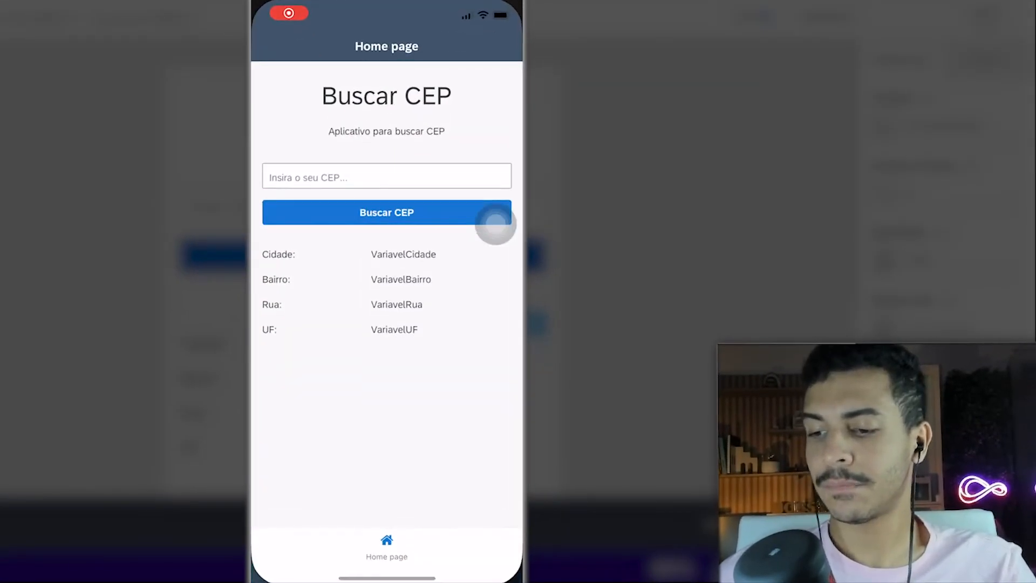
{"action": "left_click_drag", "start_coordinate": [254, 324], "coordinate": [486, 324]}
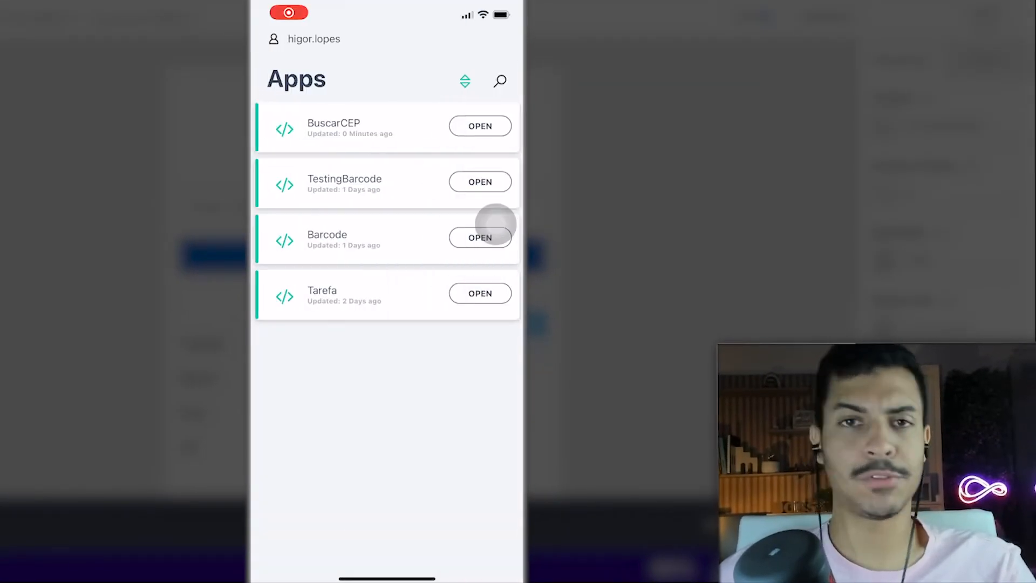
{"action": "scroll", "coordinate": [387, 259], "scroll_direction": "up", "scroll_amount": 3}
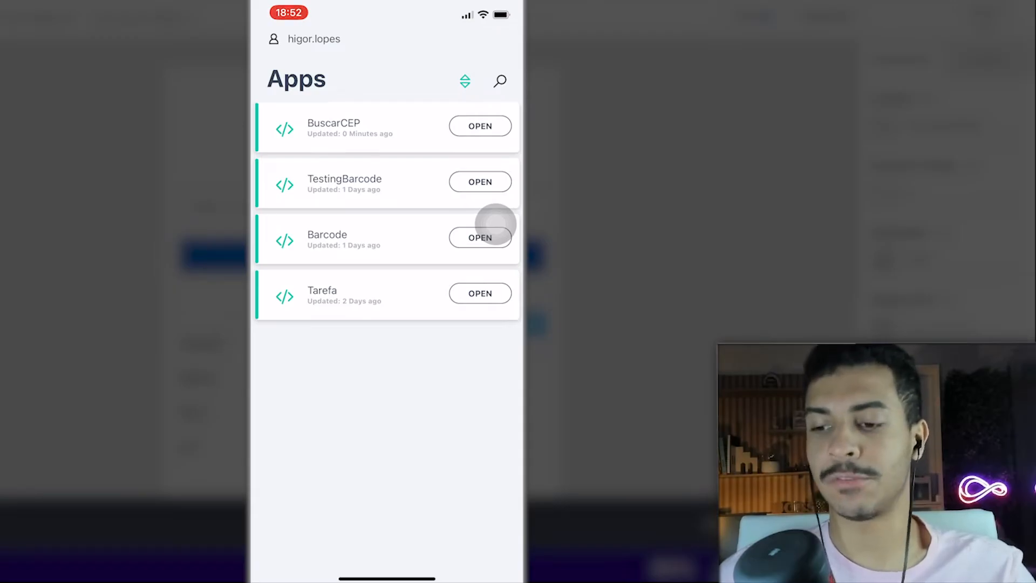
{"action": "scroll", "coordinate": [496, 223], "scroll_direction": "down", "scroll_amount": 1}
{"action": "scroll", "coordinate": [495, 223], "scroll_direction": "up", "scroll_amount": 3}
{"action": "left_click", "coordinate": [480, 125]}
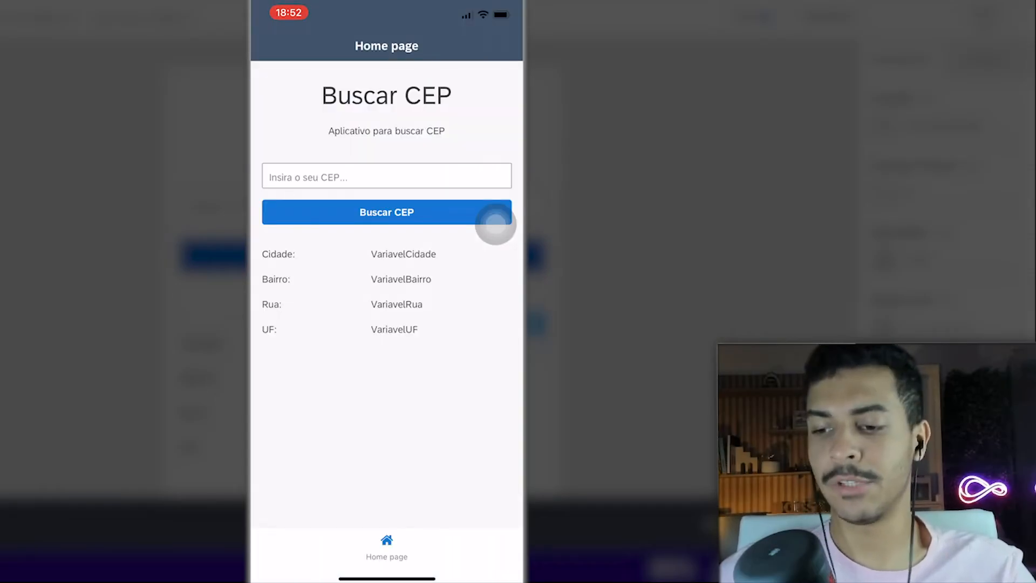
- Try out the CEP input field in the phone preview by entering arbitrary text
{"action": "left_click", "coordinate": [300, 175]}
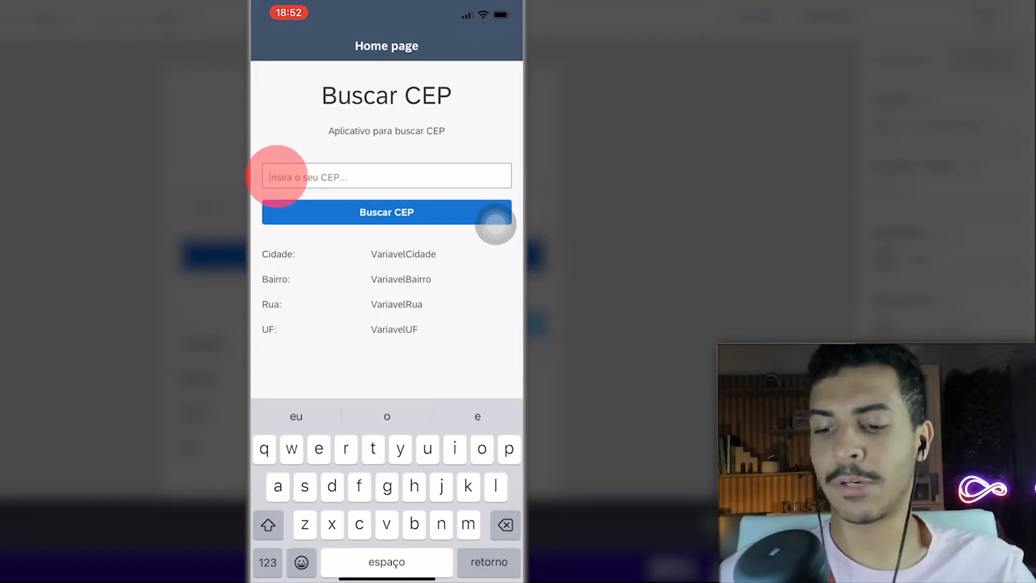
{"action": "type", "text": "vcdfyvvggb"}
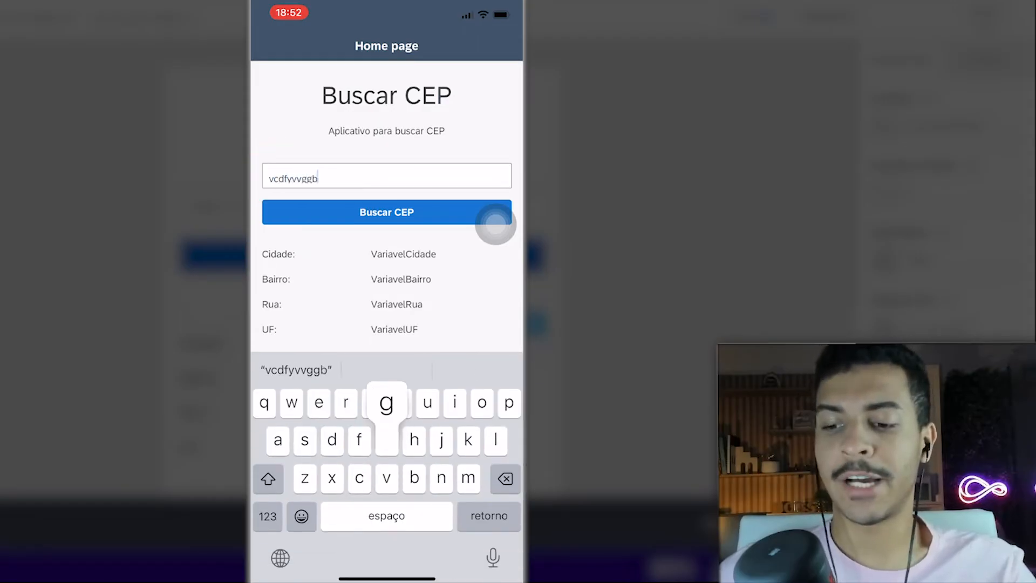
{"action": "type", "text": "gvnmmgyvv"}
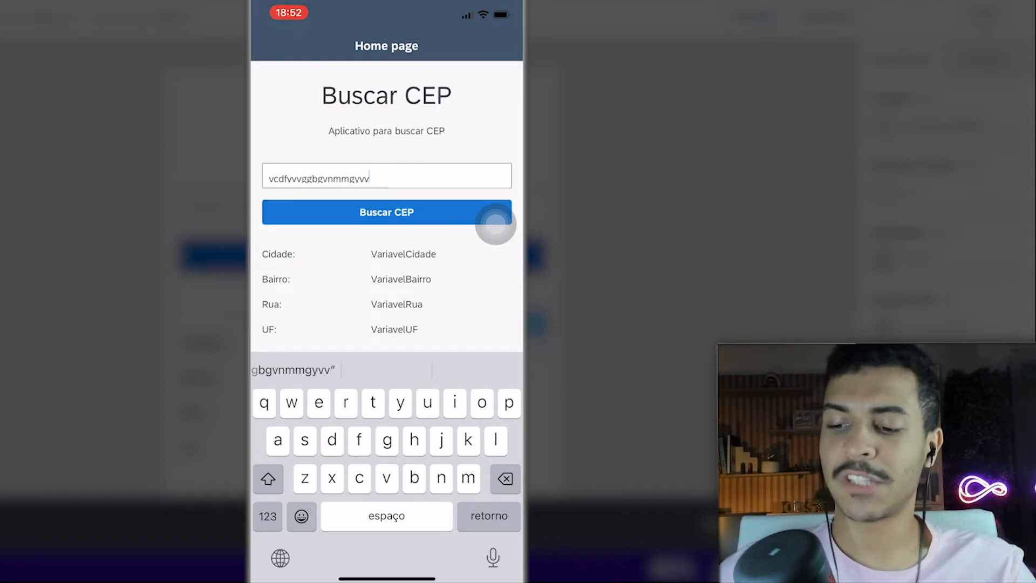
{"action": "left_click", "coordinate": [495, 221]}
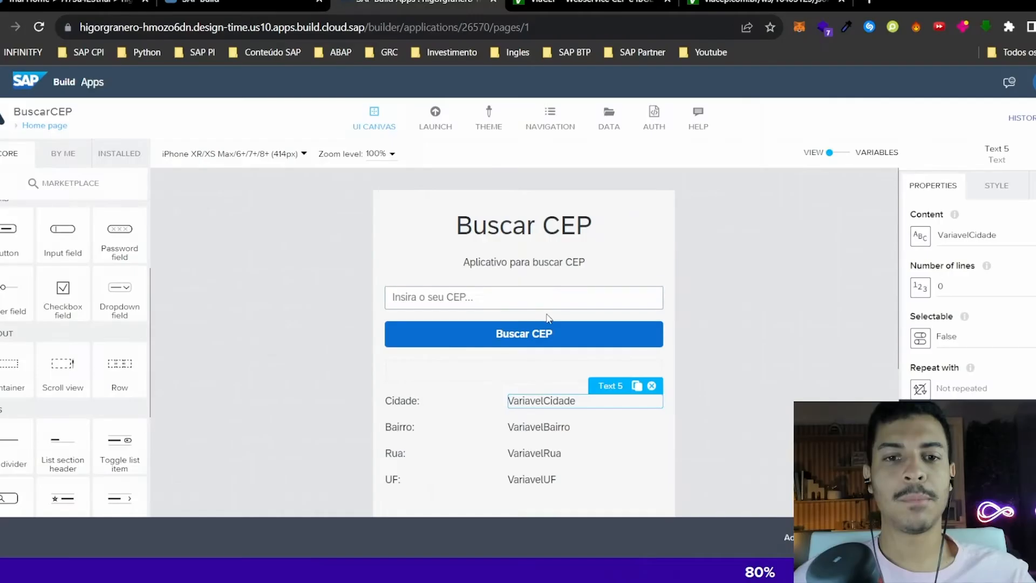
- Open the logic canvas of the Buscar CEP button, enlarge it, and look through the available logic components
{"action": "left_click", "coordinate": [142, 137]}
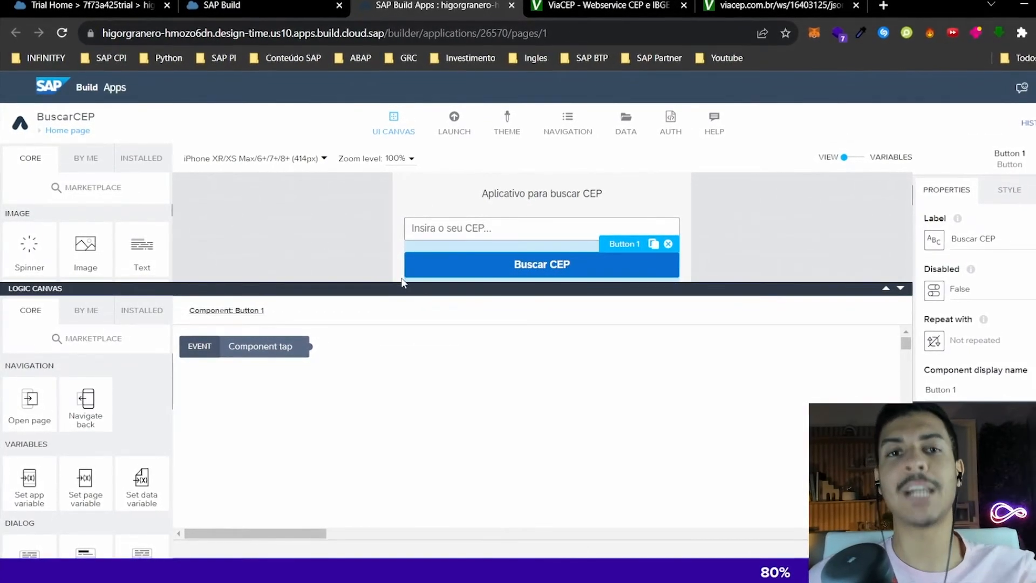
{"action": "left_click_drag", "start_coordinate": [534, 288], "coordinate": [475, 248]}
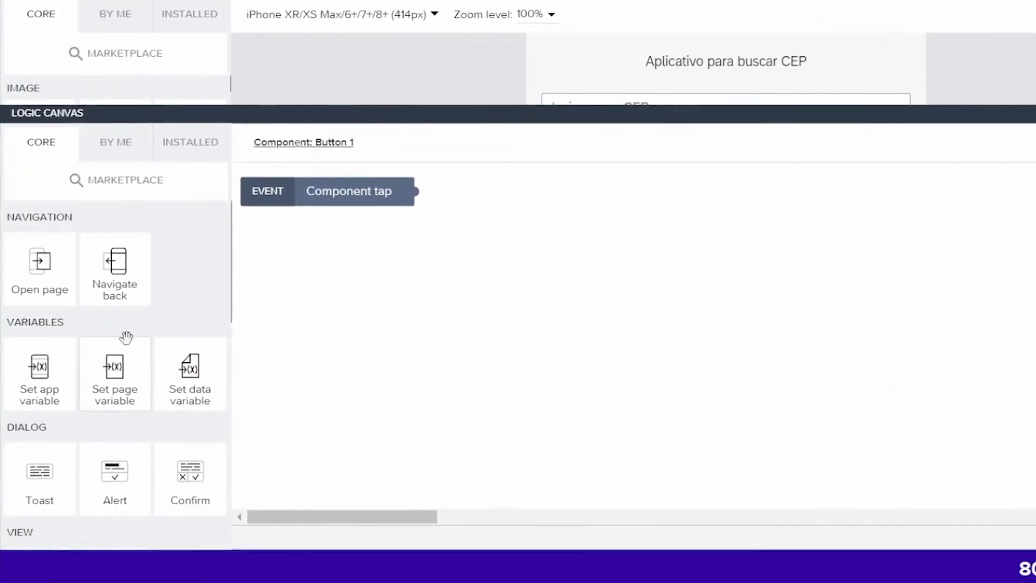
{"action": "scroll", "coordinate": [95, 414], "scroll_direction": "down", "scroll_amount": 5}
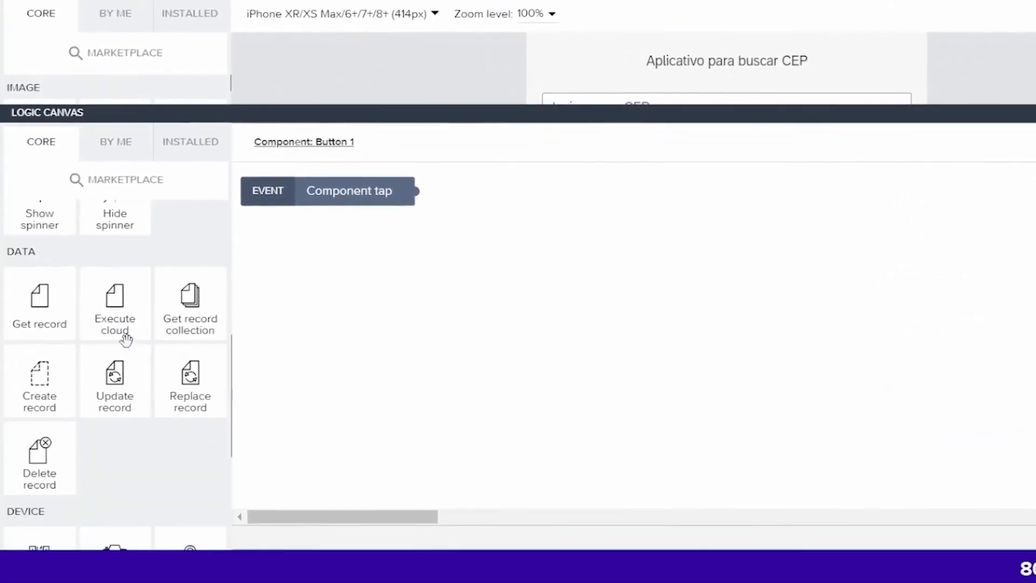
{"action": "scroll", "coordinate": [126, 346], "scroll_direction": "up", "scroll_amount": 5}
{"action": "scroll", "coordinate": [125, 372], "scroll_direction": "down", "scroll_amount": 3}
{"action": "scroll", "coordinate": [127, 371], "scroll_direction": "up", "scroll_amount": 3}
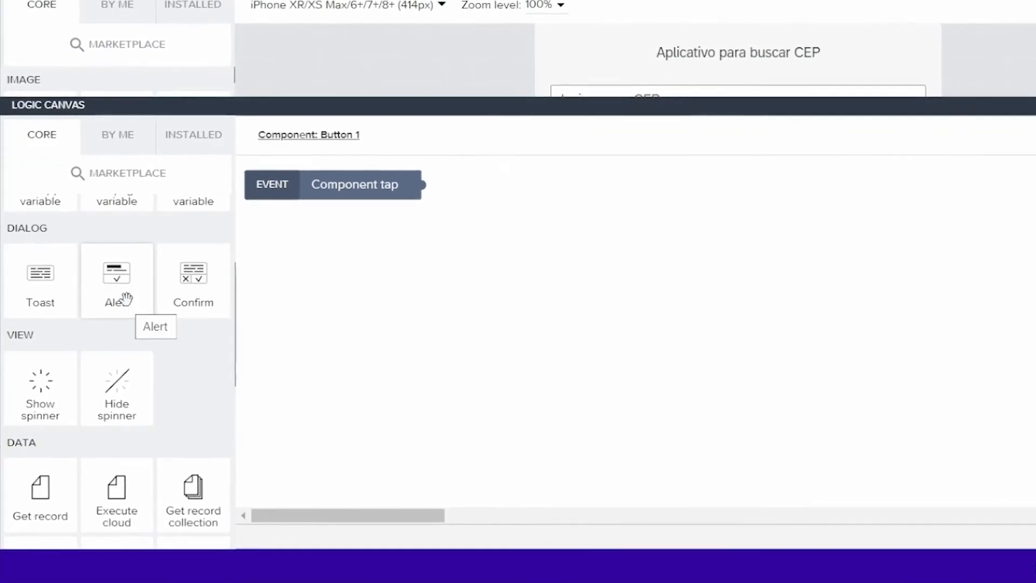
{"action": "scroll", "coordinate": [115, 370], "scroll_direction": "down", "scroll_amount": 5}
{"action": "scroll", "coordinate": [116, 399], "scroll_direction": "up", "scroll_amount": 5}
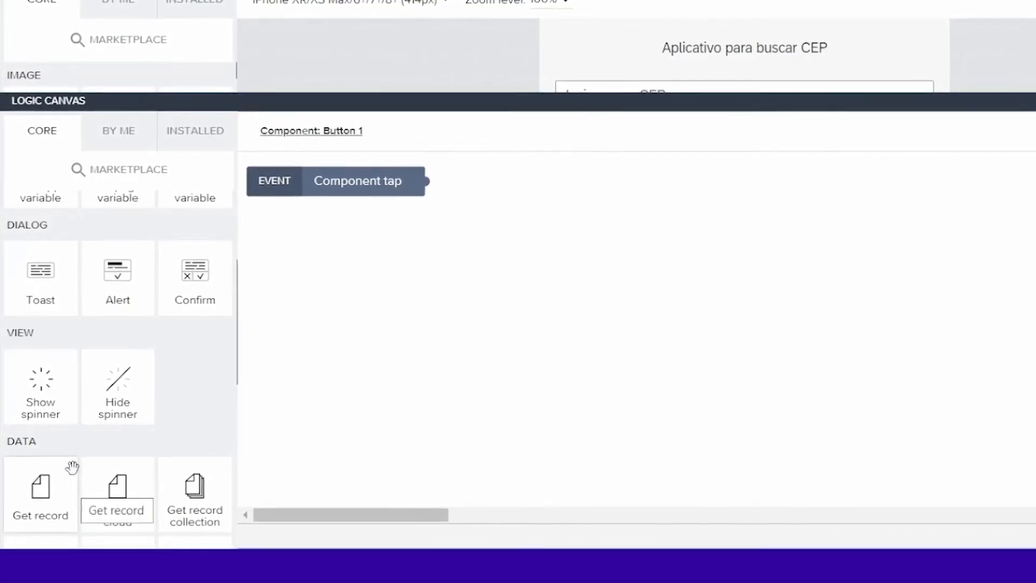
- Add Take photo and Scan QR/barcode nodes to the button's logic and connect the Component tap event to Scan QR/barcode
{"action": "scroll", "coordinate": [76, 451], "scroll_direction": "down", "scroll_amount": 5}
{"action": "left_click_drag", "start_coordinate": [116, 475], "coordinate": [511, 266]}
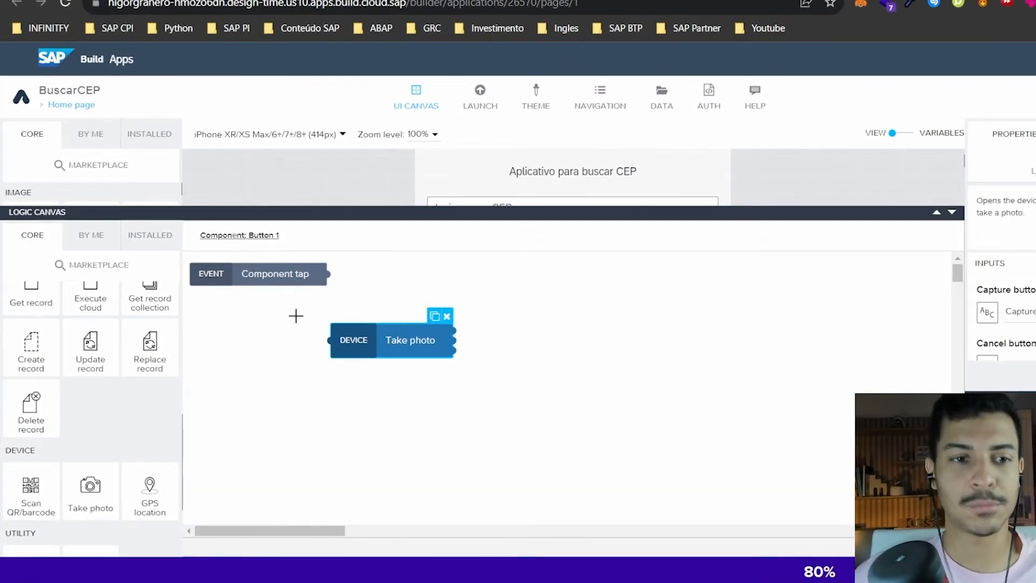
{"action": "left_click_drag", "start_coordinate": [30, 488], "coordinate": [505, 379]}
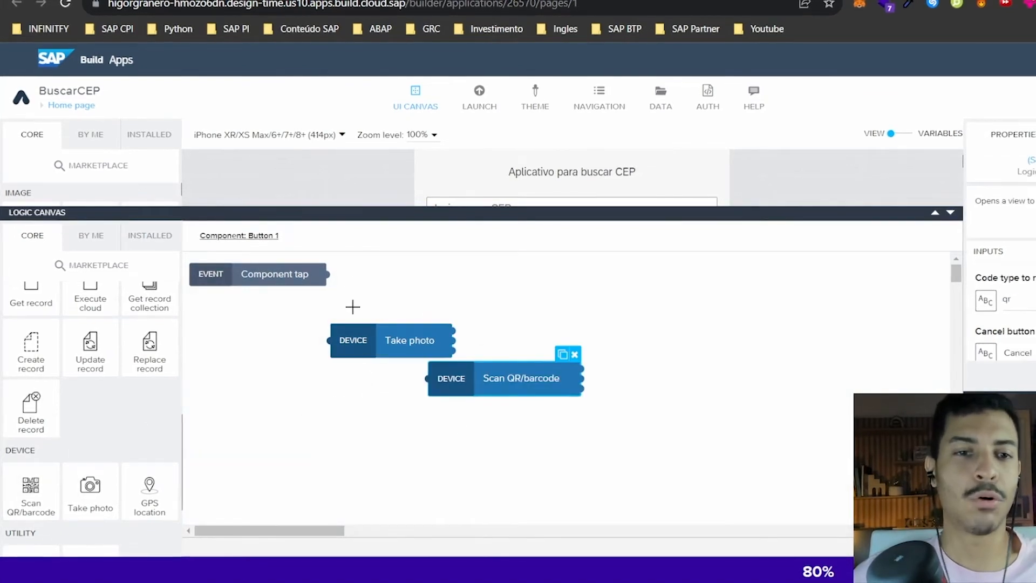
{"action": "left_click_drag", "start_coordinate": [327, 275], "coordinate": [361, 426]}
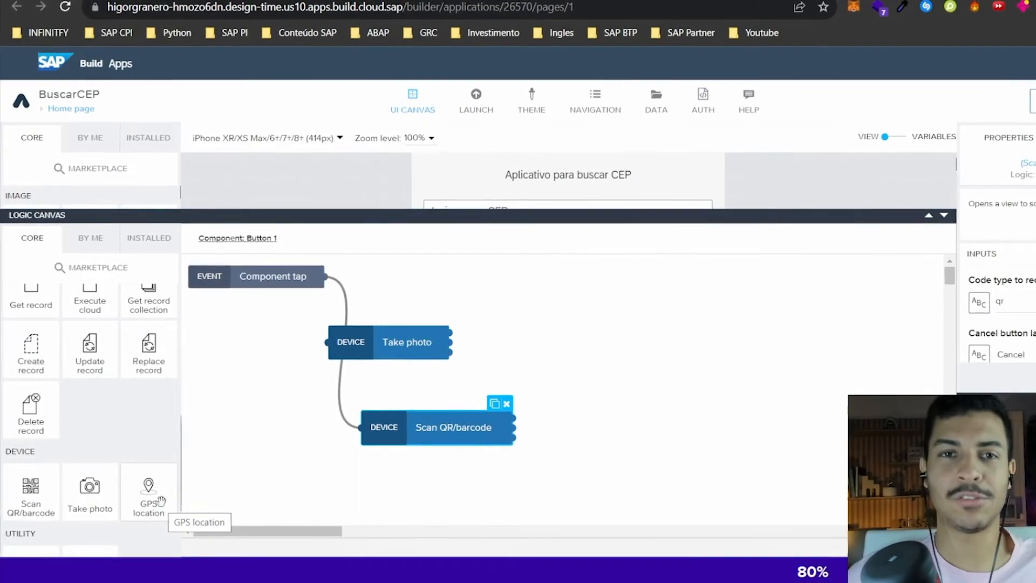
{"action": "left_click_drag", "start_coordinate": [399, 348], "coordinate": [434, 364]}
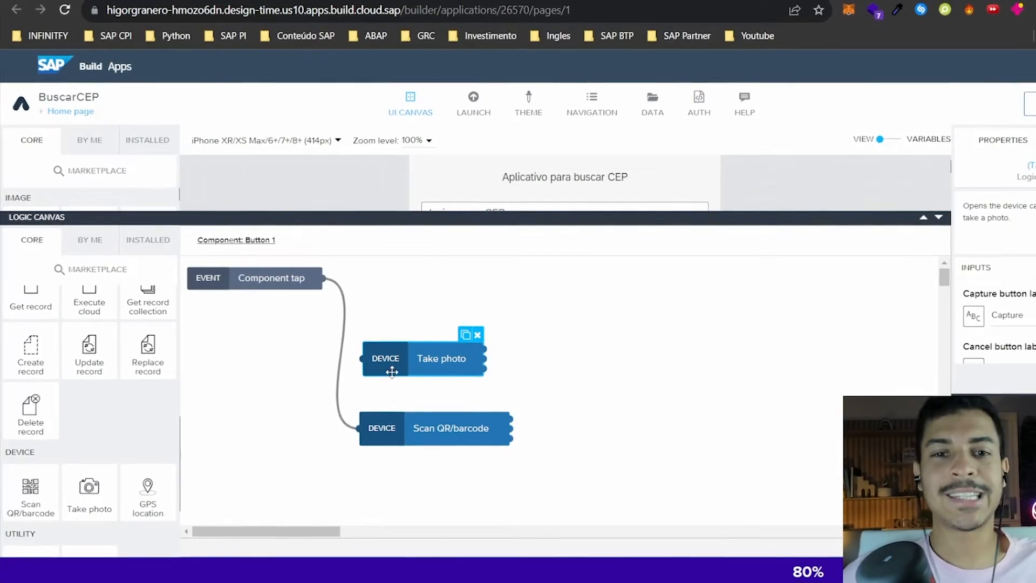
- Remove the Scan QR/barcode and Take photo nodes from the button's logic
{"action": "scroll", "coordinate": [144, 356], "scroll_direction": "down", "scroll_amount": 5}
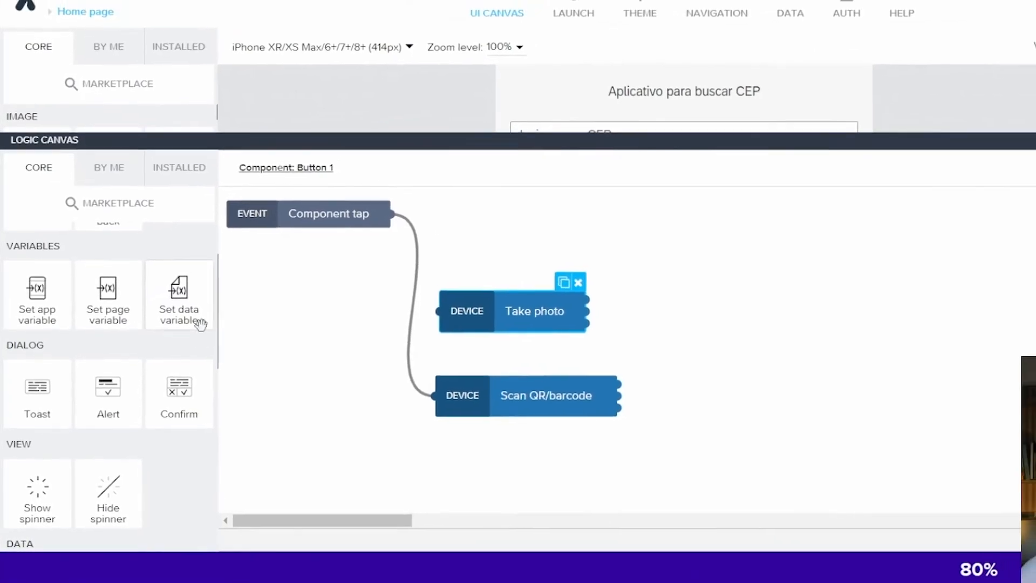
{"action": "scroll", "coordinate": [114, 365], "scroll_direction": "up", "scroll_amount": 2}
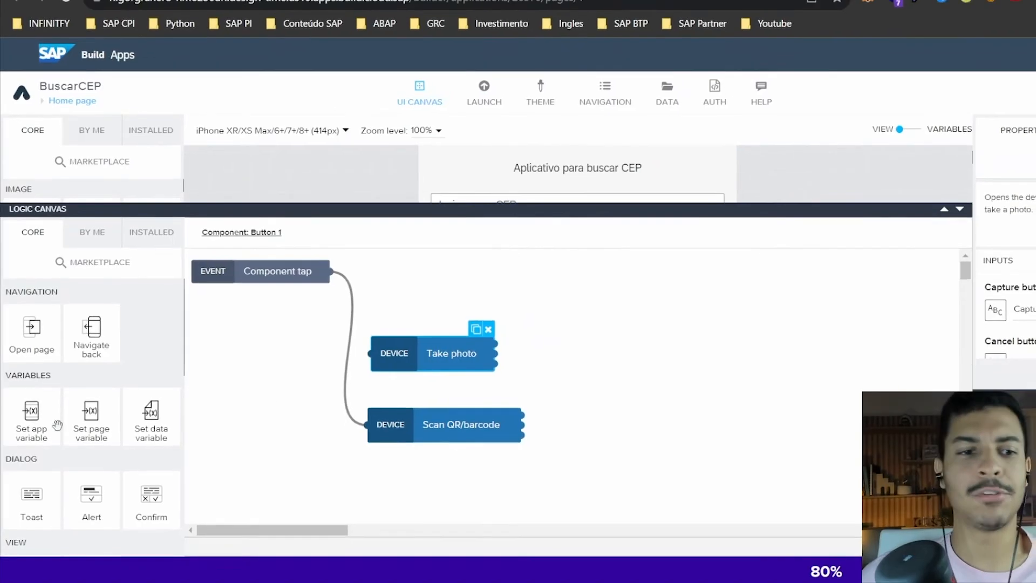
{"action": "scroll", "coordinate": [105, 420], "scroll_direction": "down", "scroll_amount": 3}
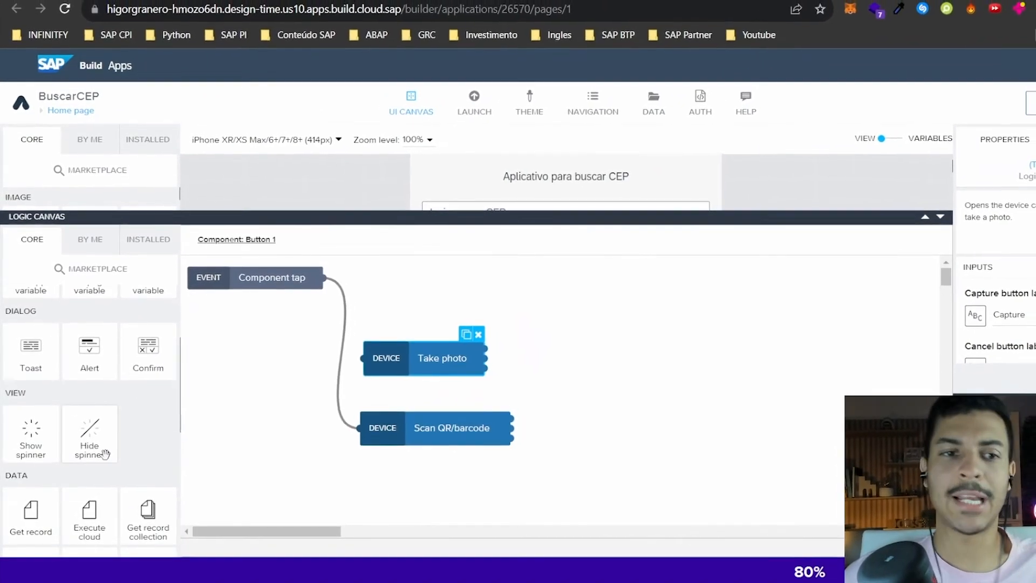
{"action": "left_click", "coordinate": [335, 285]}
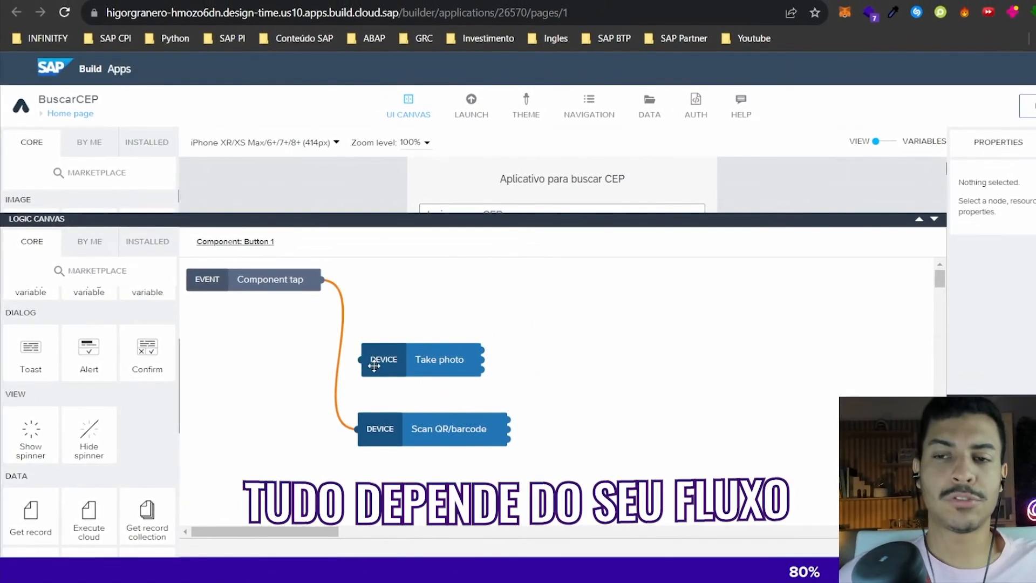
{"action": "left_click", "coordinate": [425, 432]}
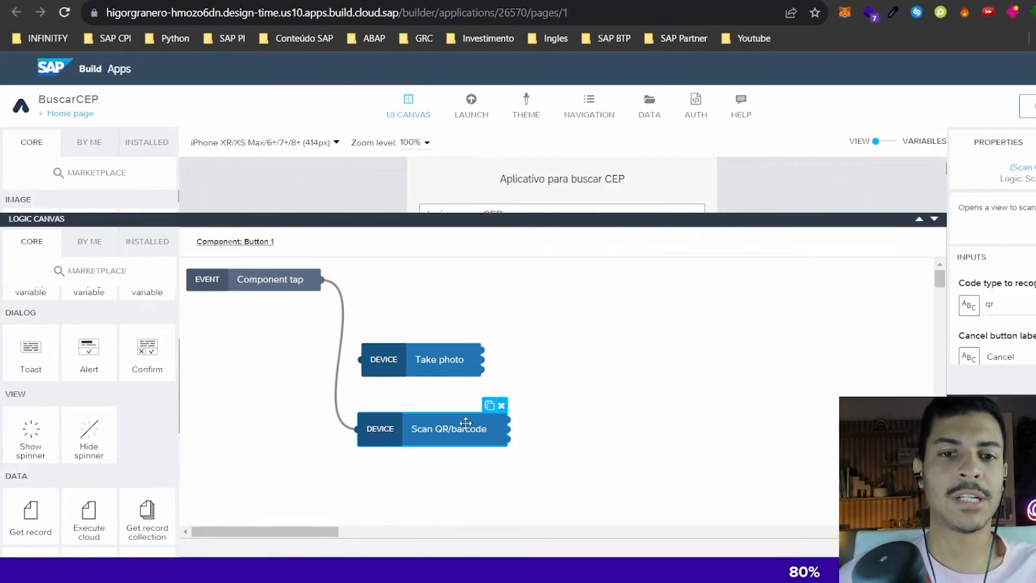
{"action": "left_click", "coordinate": [502, 409]}
{"action": "left_click", "coordinate": [462, 357]}
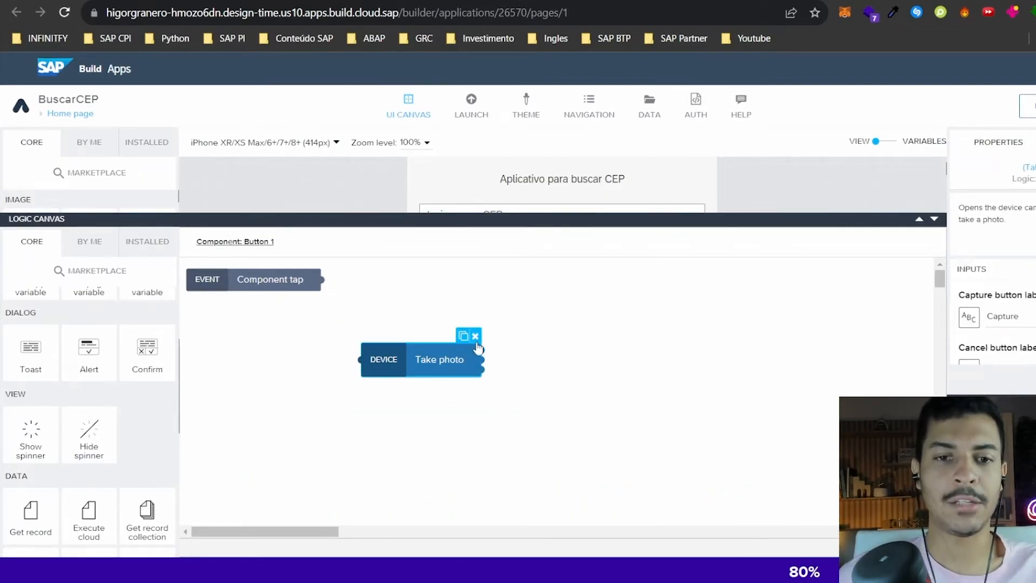
{"action": "left_click", "coordinate": [477, 336]}
- Add a Get record node to the Buscar CEP button's logic beside the Component tap event
{"action": "scroll", "coordinate": [117, 448], "scroll_direction": "down", "scroll_amount": 5}
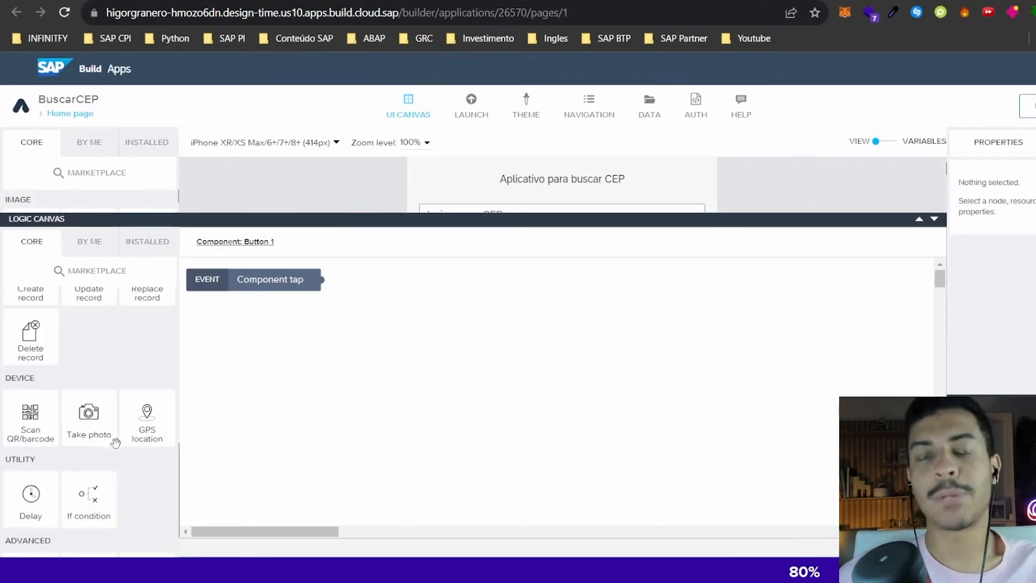
{"action": "scroll", "coordinate": [115, 443], "scroll_direction": "up", "scroll_amount": 3}
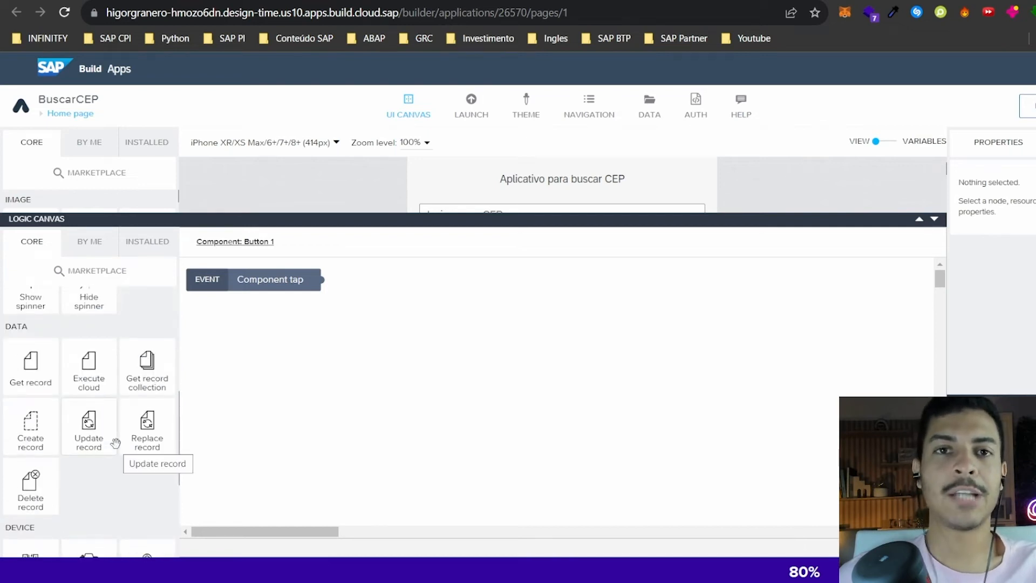
{"action": "left_click_drag", "start_coordinate": [46, 382], "coordinate": [435, 342]}
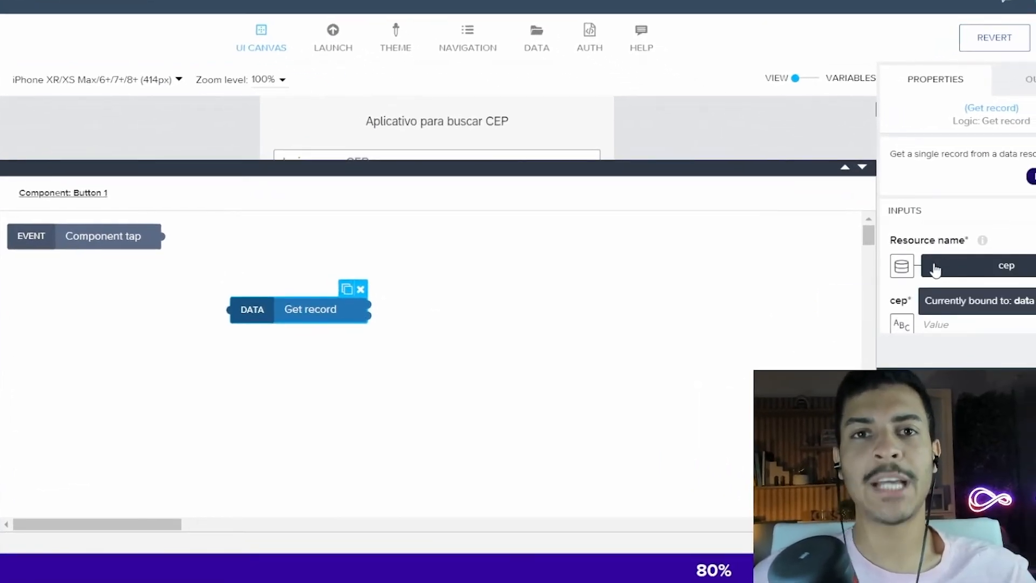
- Compare the Get record node's resource with the app's cep data entity and examine the node's cep input
{"action": "left_click", "coordinate": [536, 34]}
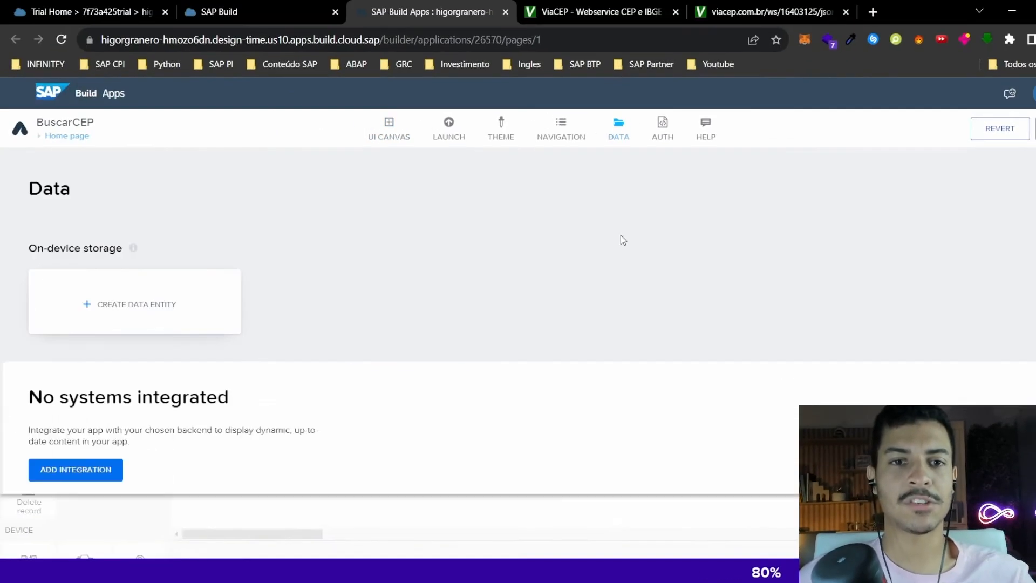
{"action": "scroll", "coordinate": [278, 328], "scroll_direction": "down", "scroll_amount": 5}
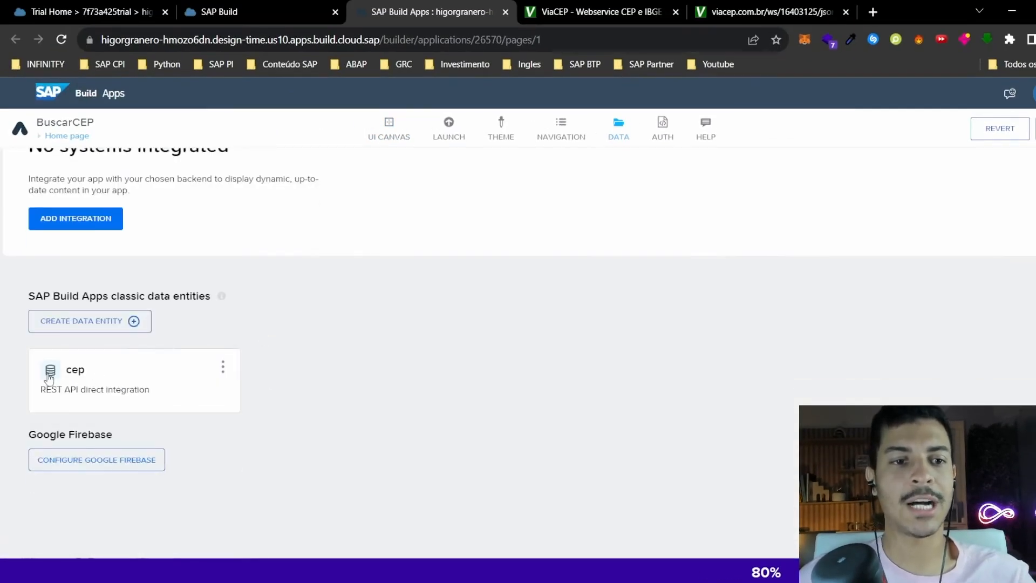
{"action": "left_click", "coordinate": [394, 133]}
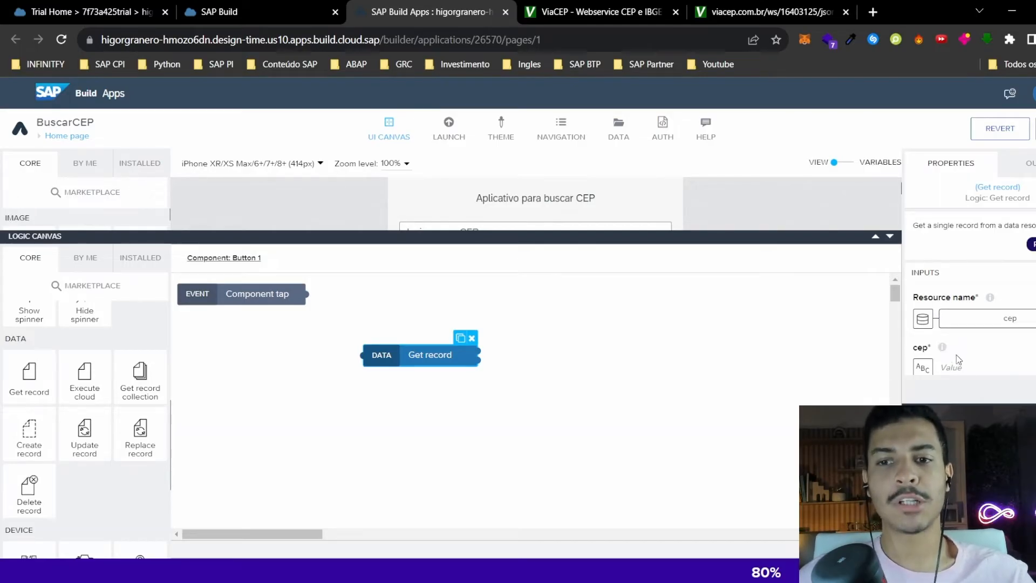
{"action": "scroll", "coordinate": [957, 345], "scroll_direction": "down", "scroll_amount": 2}
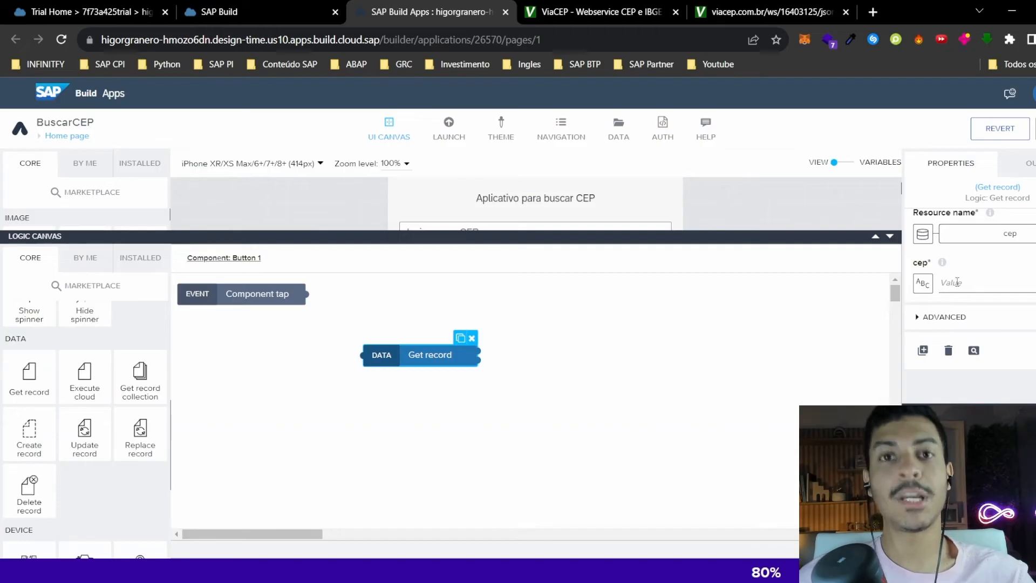
- Review the relative path and cep placeholder in the cep resource's Get Record configuration, and return to the UI canvas
{"action": "left_click", "coordinate": [619, 129]}
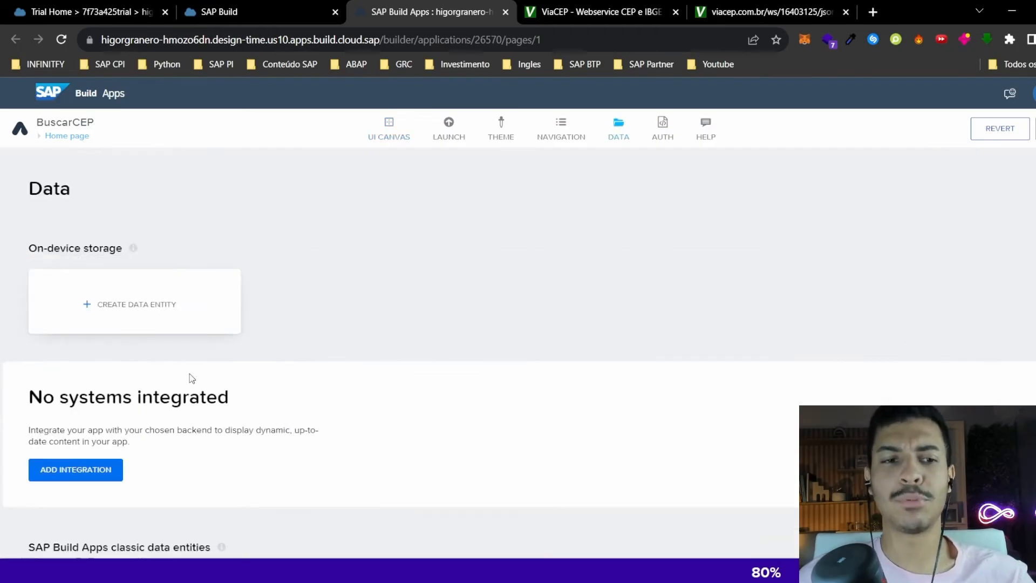
{"action": "scroll", "coordinate": [194, 359], "scroll_direction": "down", "scroll_amount": 5}
{"action": "left_click", "coordinate": [114, 375]}
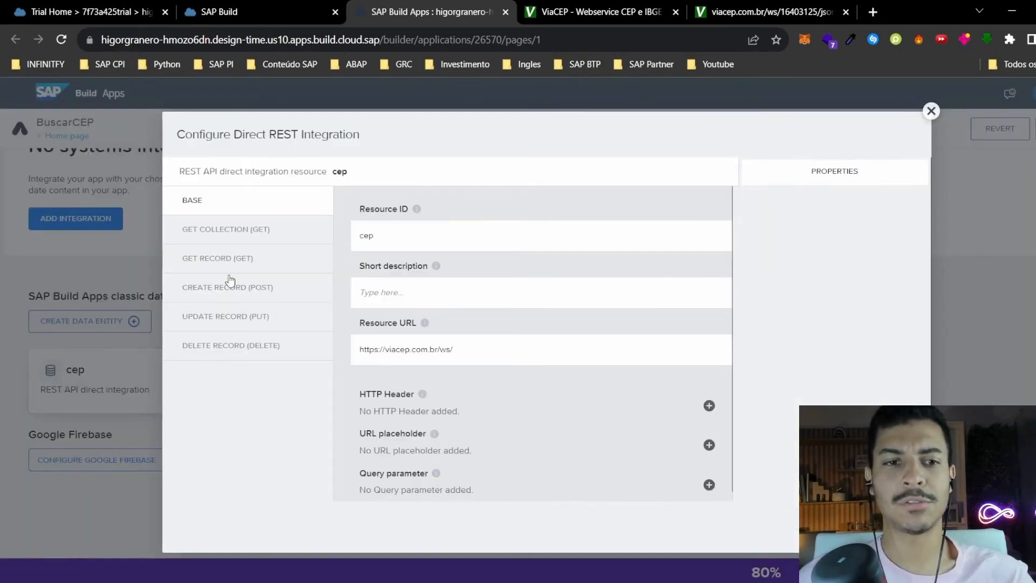
{"action": "left_click", "coordinate": [199, 264]}
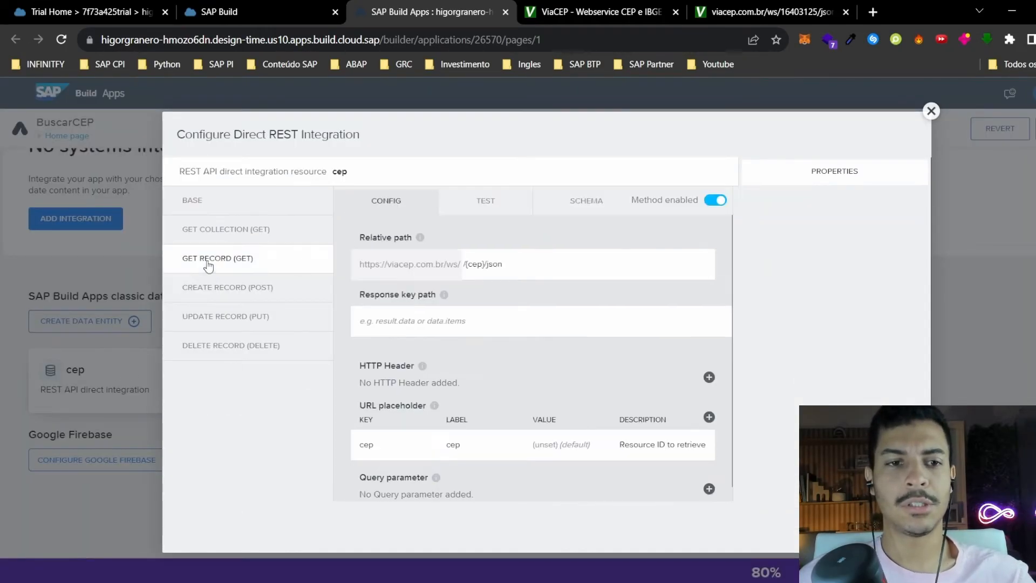
{"action": "triple_click", "coordinate": [515, 265]}
{"action": "left_click", "coordinate": [926, 113]}
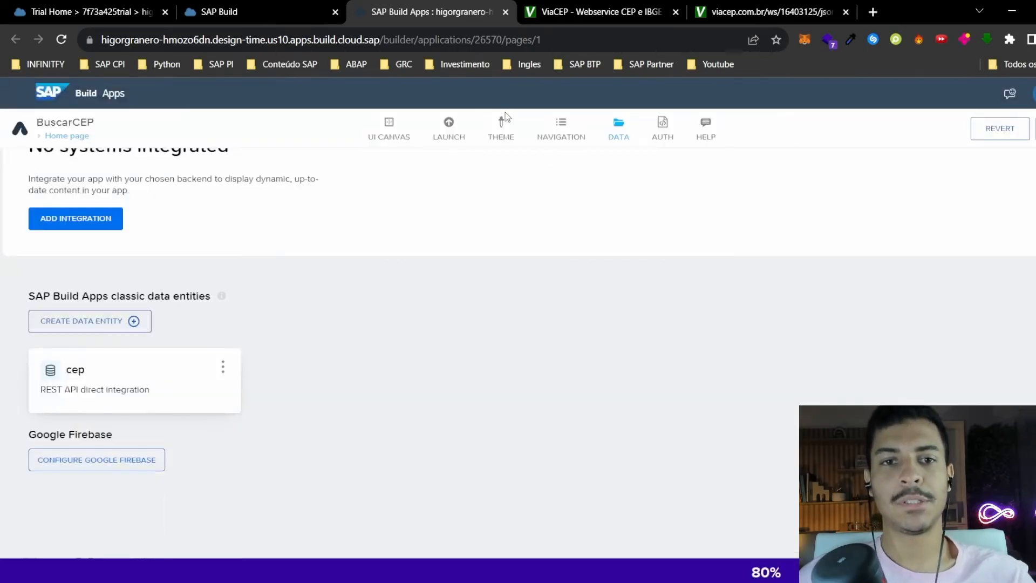
{"action": "left_click", "coordinate": [453, 125]}
{"action": "left_click", "coordinate": [389, 129]}
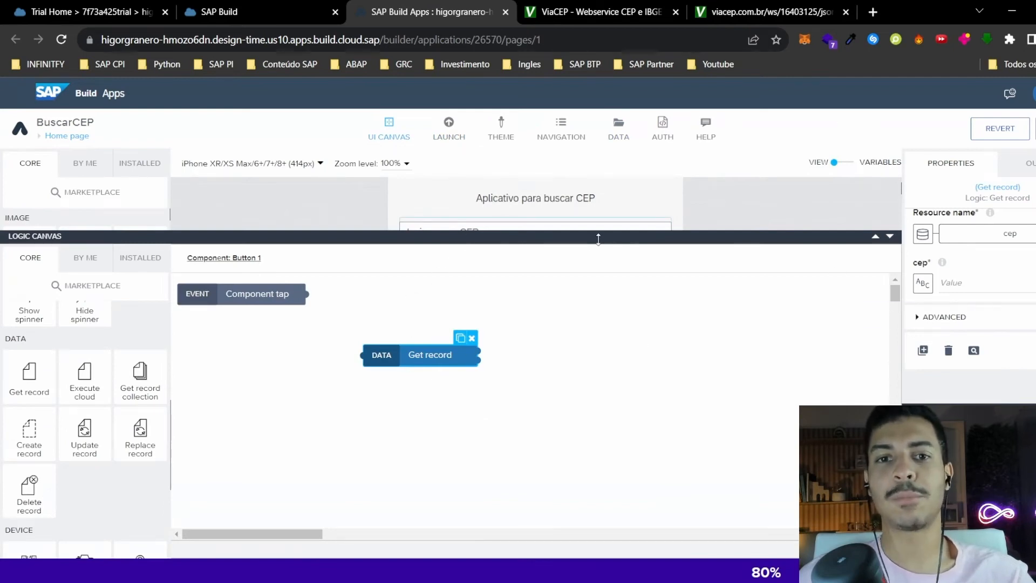
- Shrink the logic canvas to reveal the CEP input field, and select that field to examine its properties
{"action": "left_click_drag", "start_coordinate": [581, 238], "coordinate": [561, 327]}
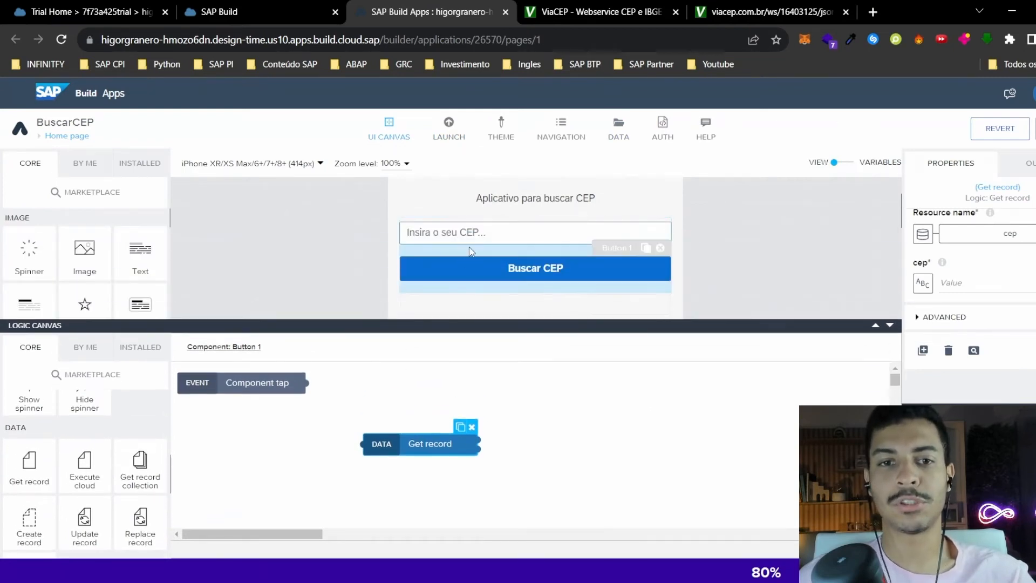
{"action": "left_click", "coordinate": [490, 224]}
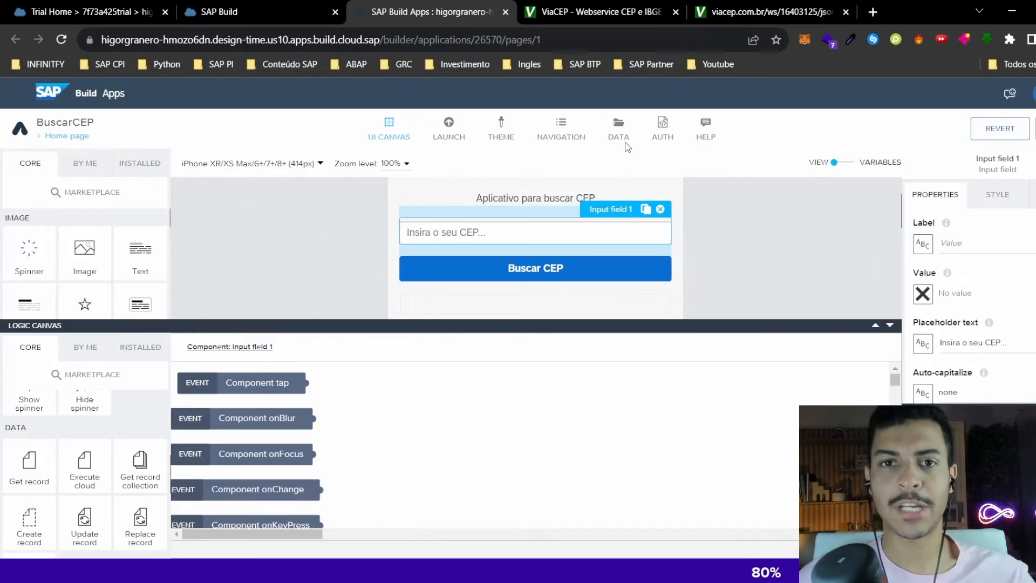
{"action": "left_click", "coordinate": [619, 130]}
{"action": "left_click", "coordinate": [389, 130]}
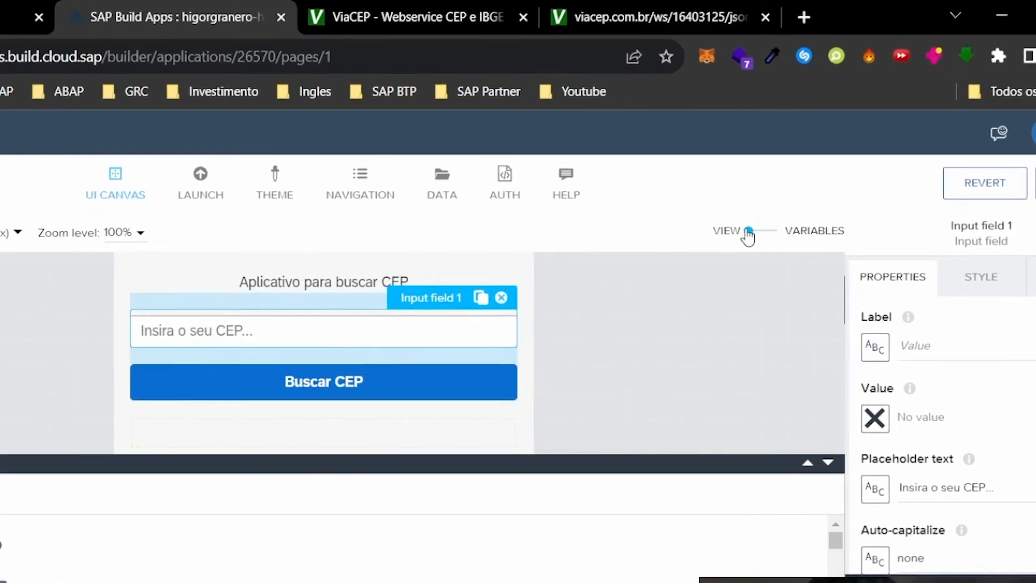
- Add a text page variable named ValorInput to the home page and save the app
{"action": "left_click", "coordinate": [834, 162]}
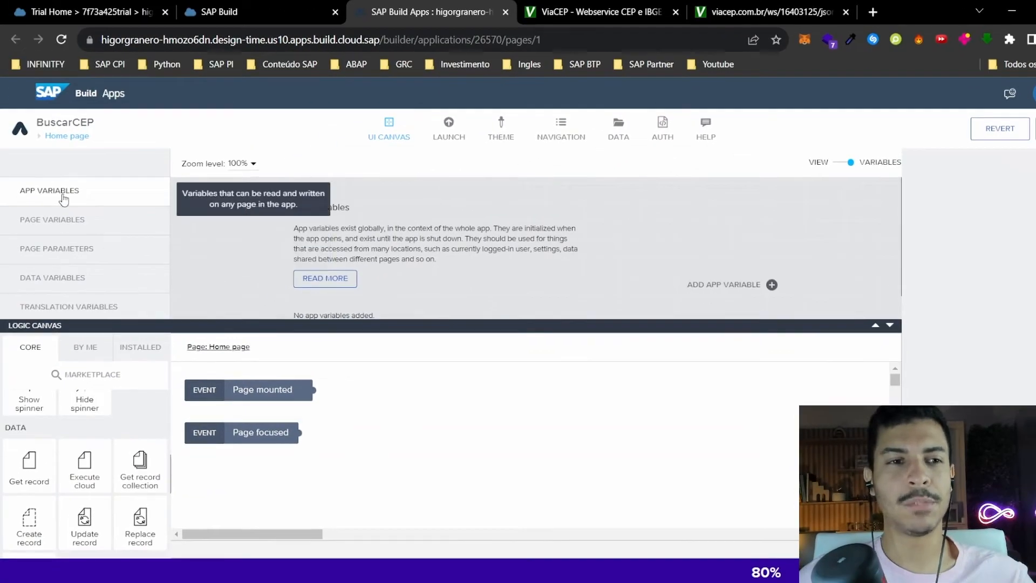
{"action": "left_click", "coordinate": [79, 225]}
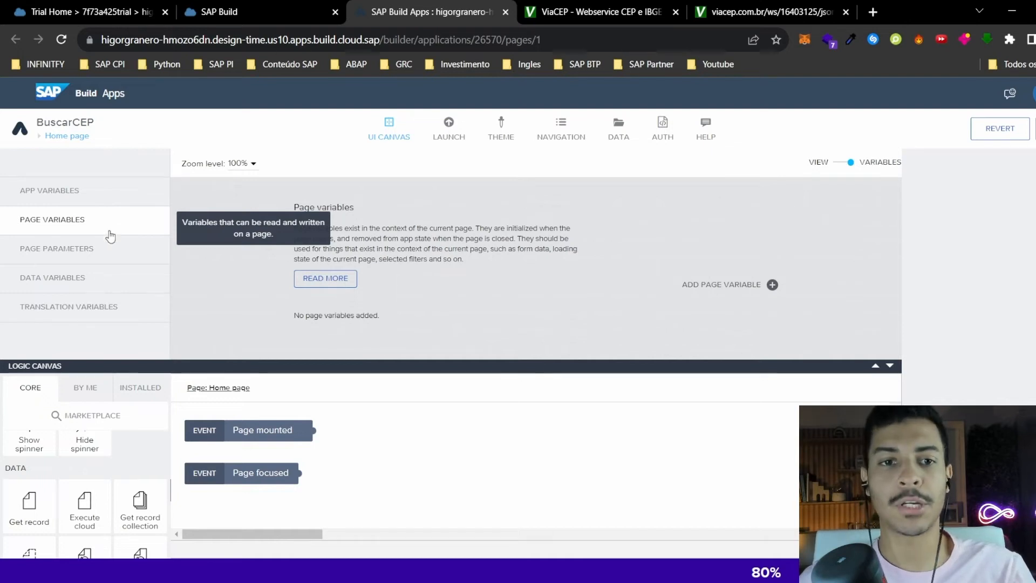
{"action": "left_click", "coordinate": [734, 287]}
{"action": "double_click", "coordinate": [991, 212]}
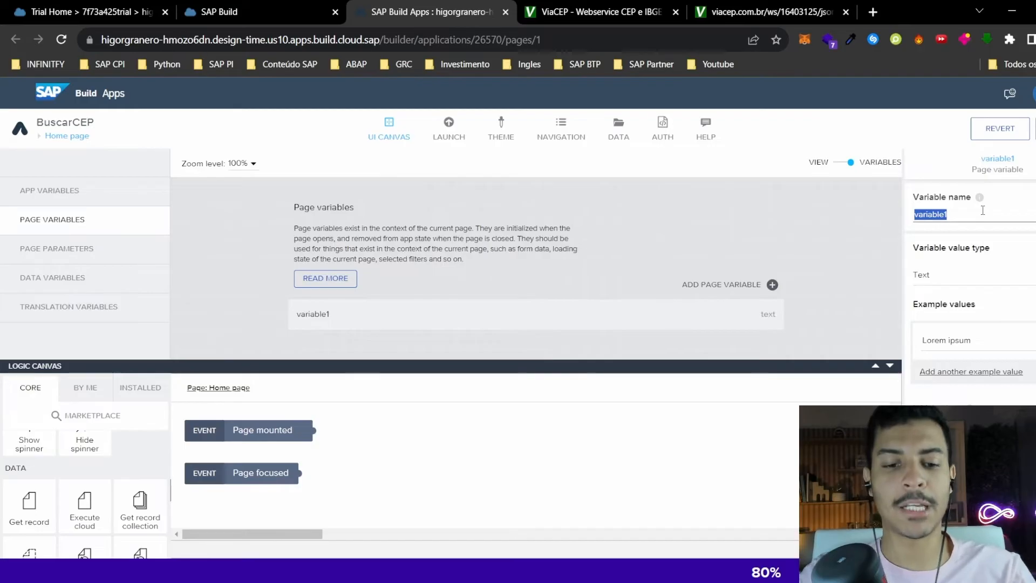
{"action": "type", "text": "ValorInput"}
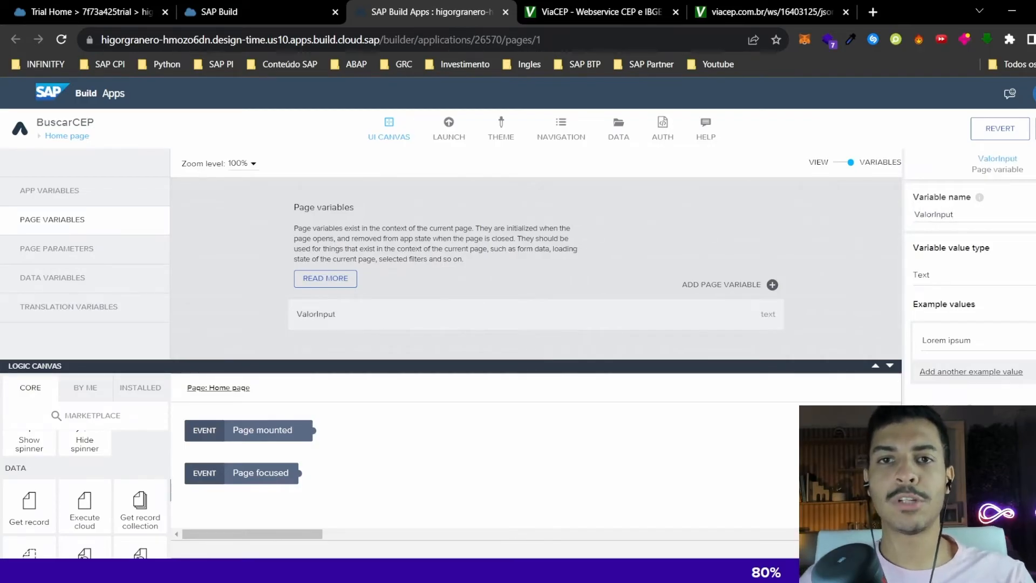
{"action": "left_click", "coordinate": [609, 190]}
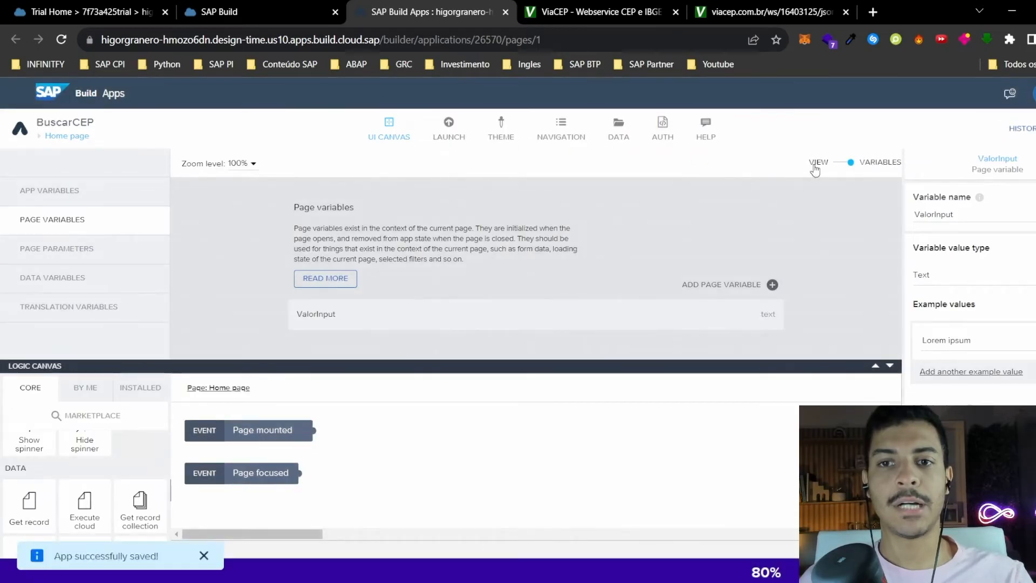
- Bind the CEP input field's value to the ValorInput page variable and leave its preview value empty
{"action": "left_click", "coordinate": [850, 163]}
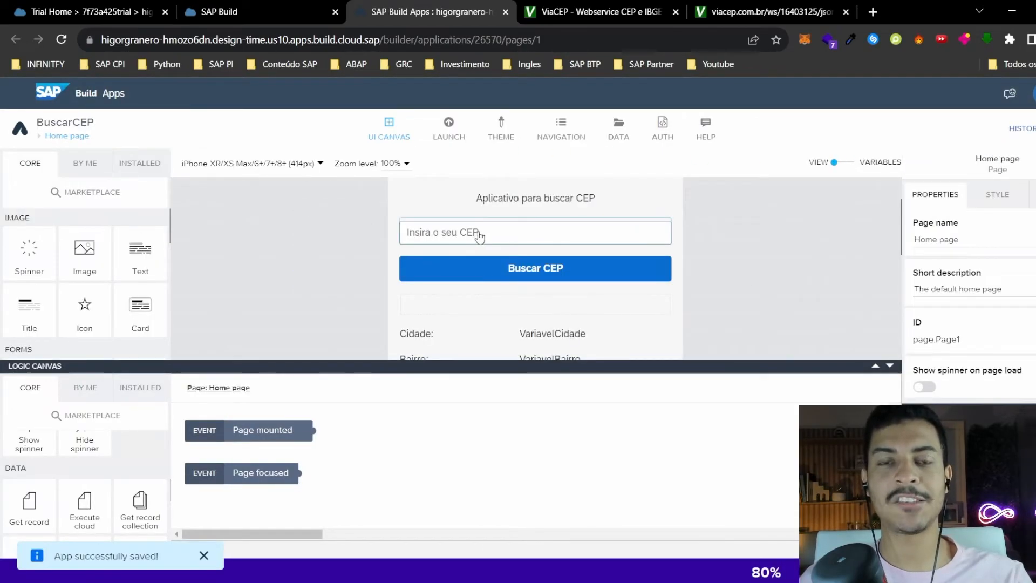
{"action": "left_click", "coordinate": [534, 233]}
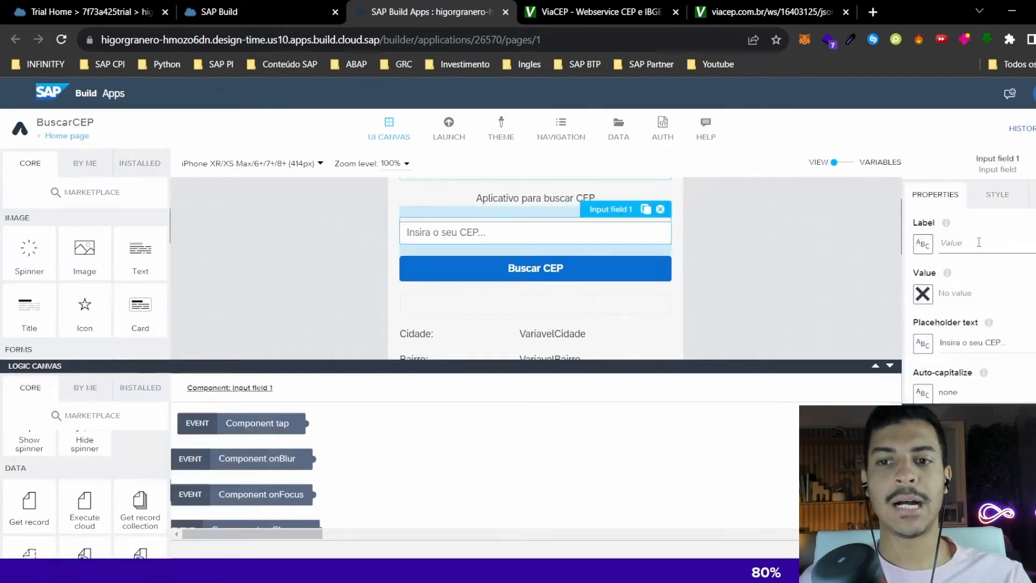
{"action": "mouse_move", "coordinate": [948, 274]}
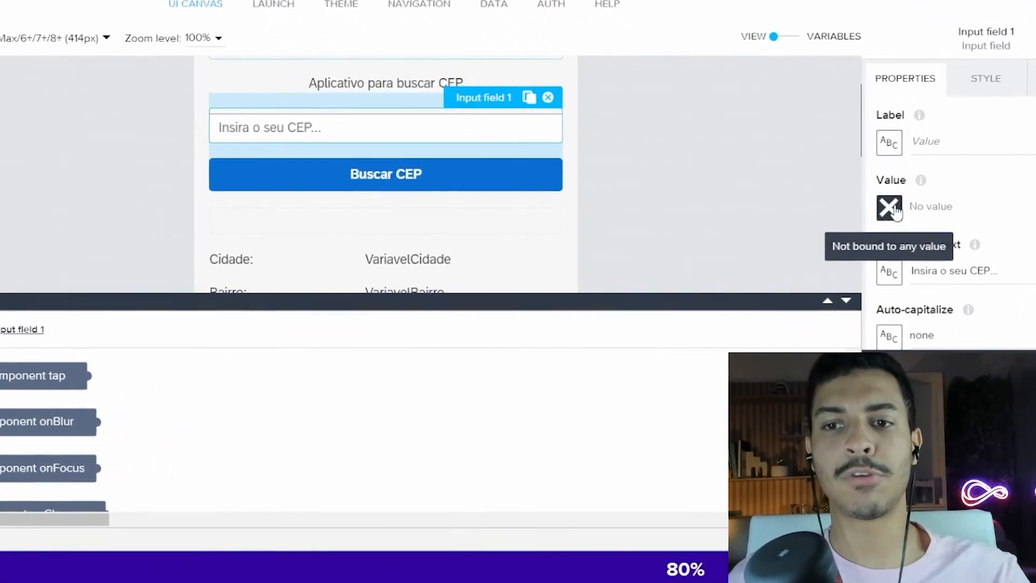
{"action": "left_click", "coordinate": [891, 209]}
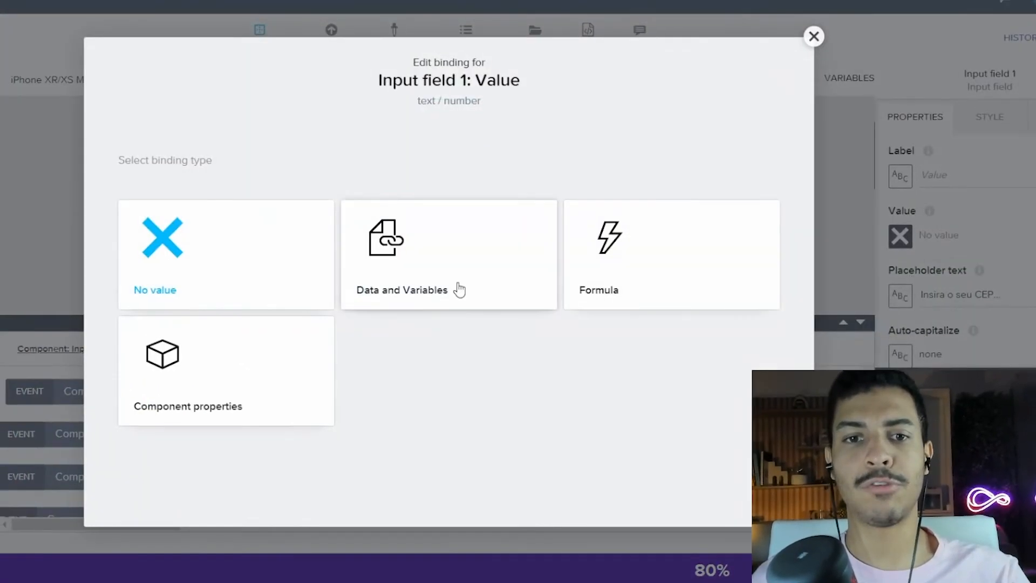
{"action": "left_click", "coordinate": [446, 251]}
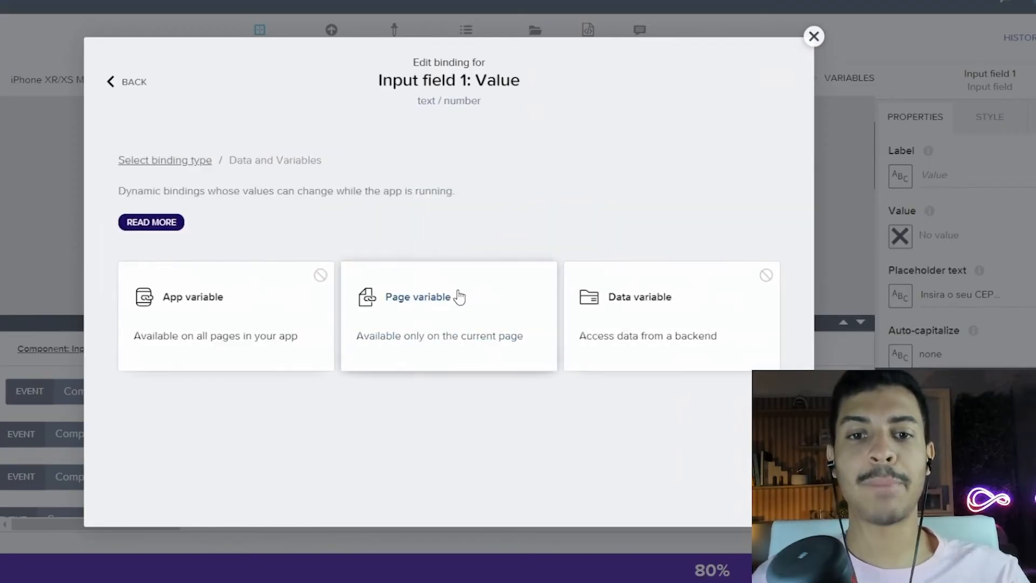
{"action": "left_click", "coordinate": [458, 296]}
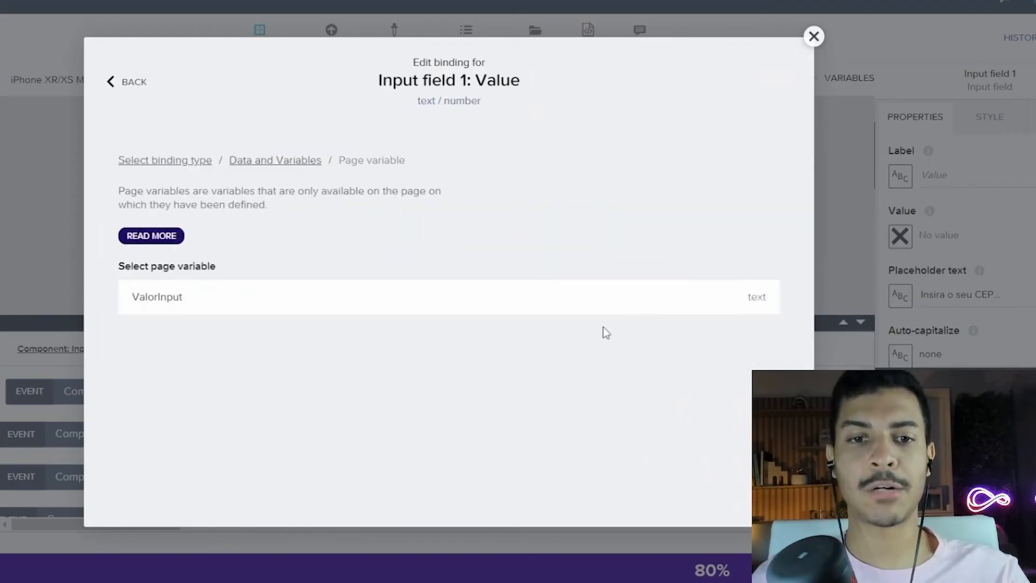
{"action": "left_click", "coordinate": [276, 300]}
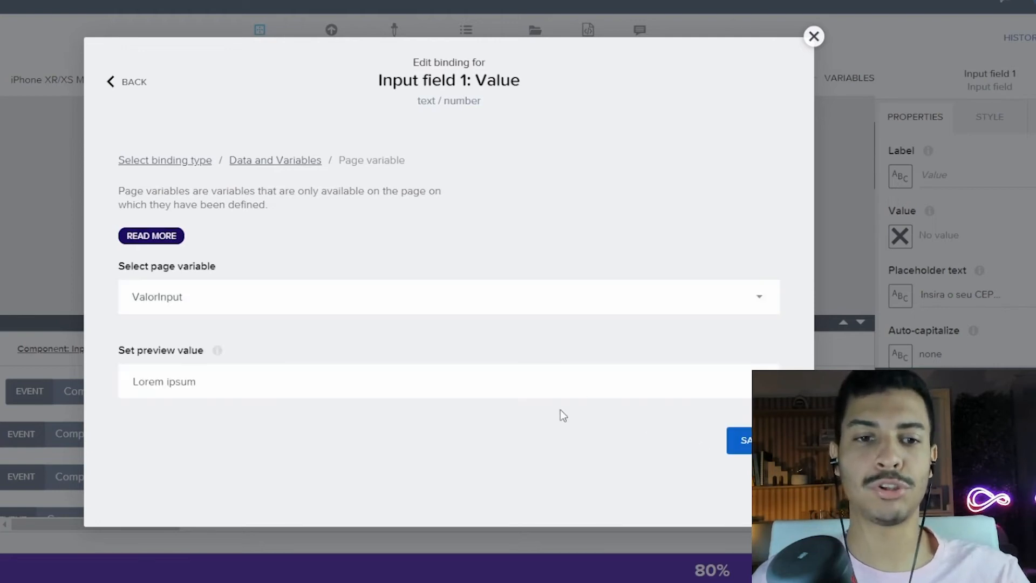
{"action": "triple_click", "coordinate": [317, 378]}
{"action": "key", "text": "BackSpace"}
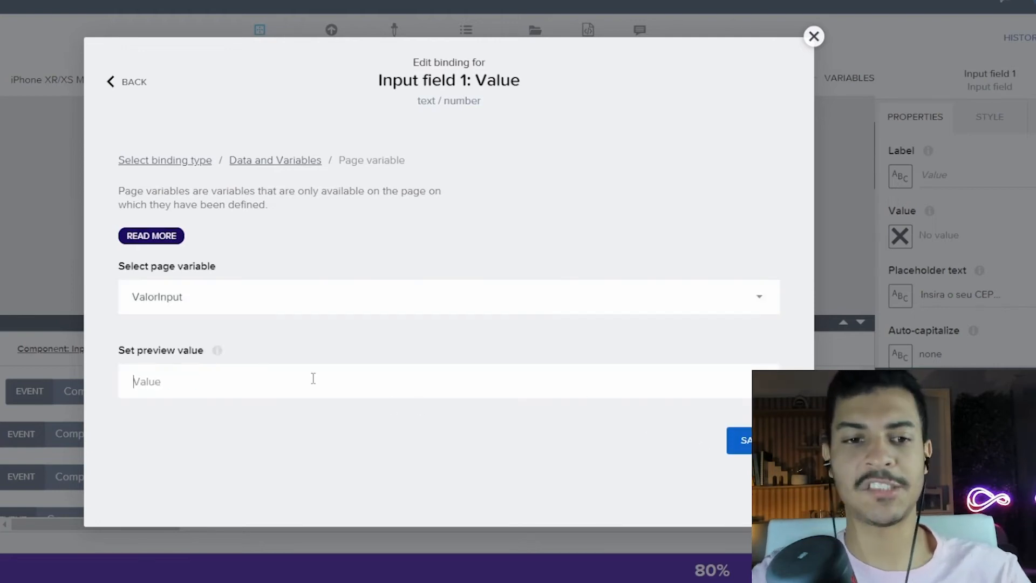
{"action": "left_click", "coordinate": [740, 440]}
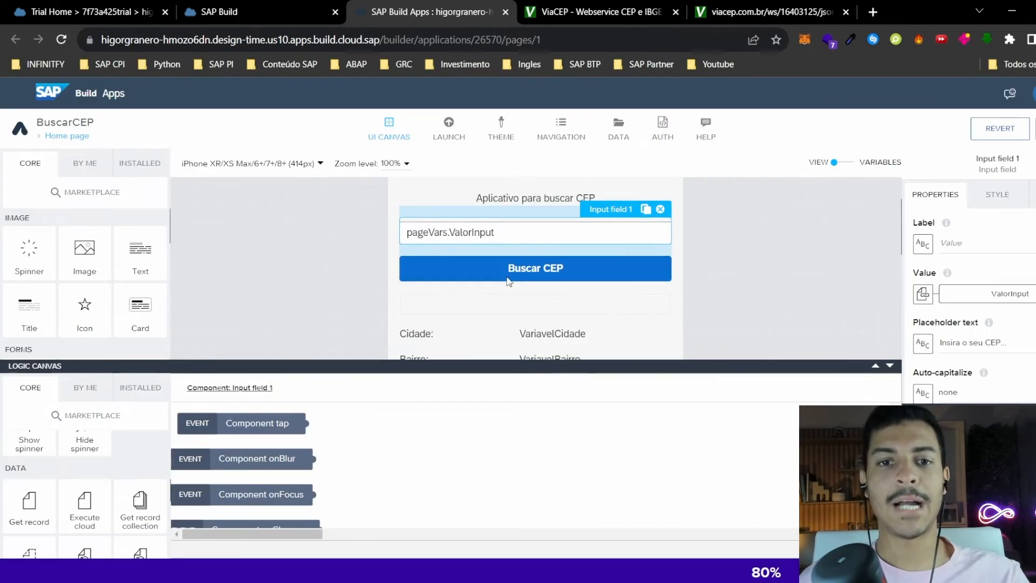
- In the Buscar CEP button's logic, bind the Get record node's cep input to the ValorInput page variable
{"action": "left_click", "coordinate": [451, 269]}
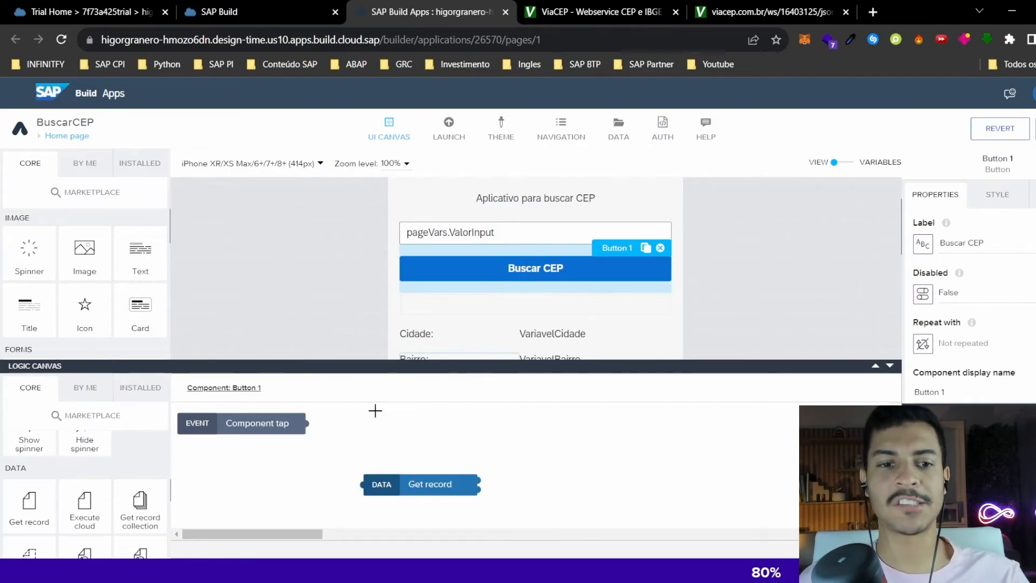
{"action": "left_click", "coordinate": [261, 423]}
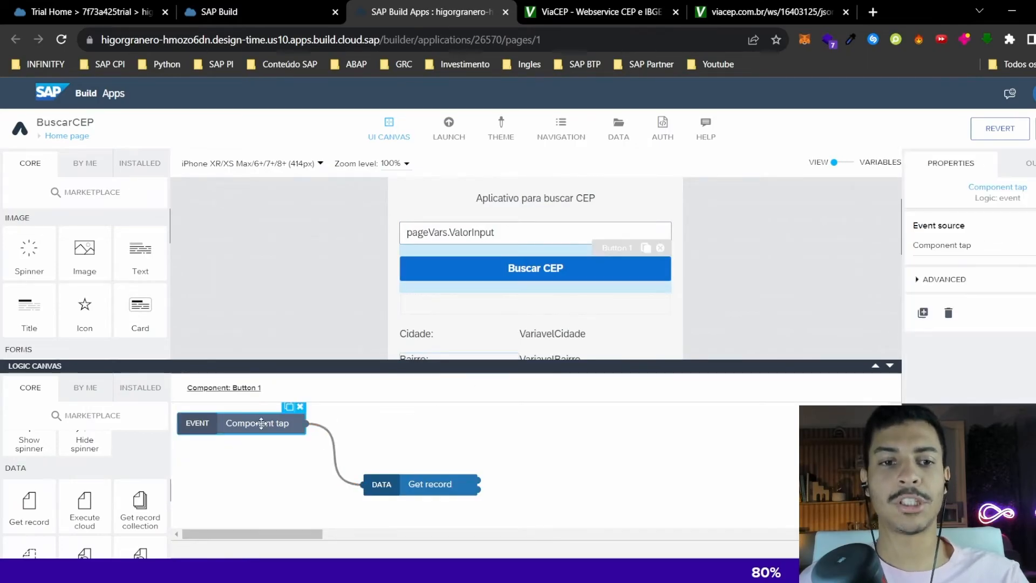
{"action": "left_click", "coordinate": [396, 487]}
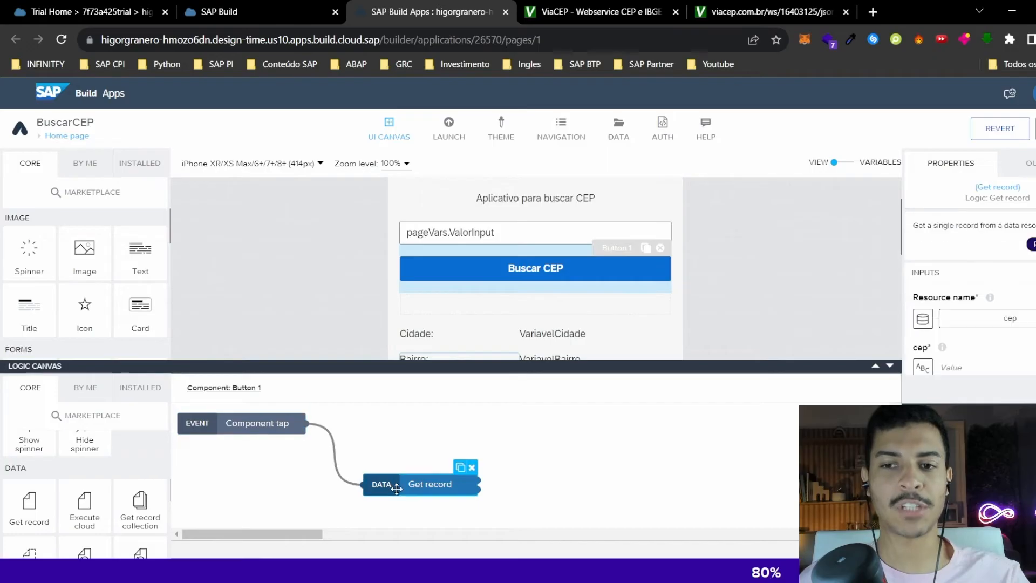
{"action": "left_click", "coordinate": [921, 370]}
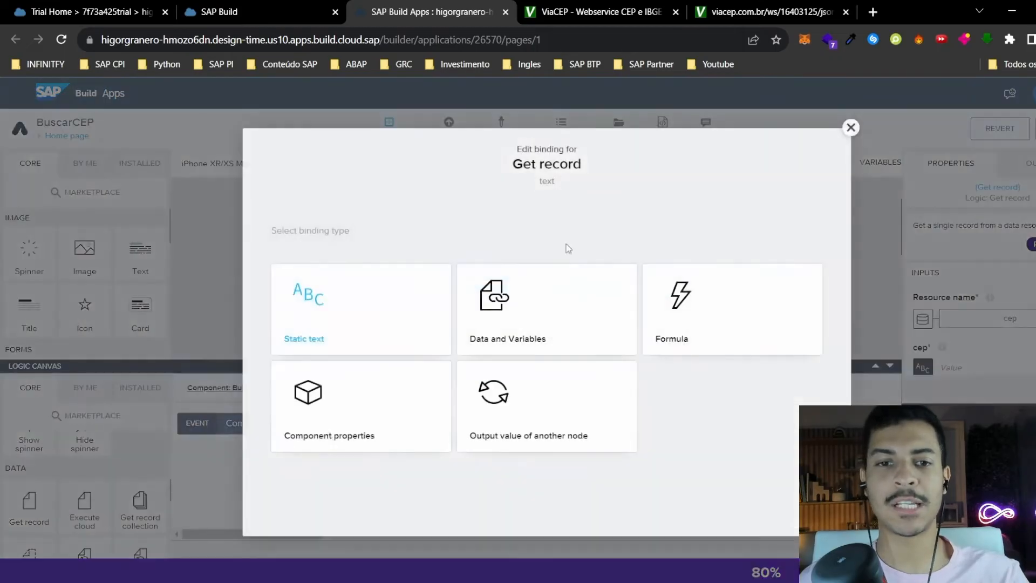
{"action": "left_click", "coordinate": [561, 319]}
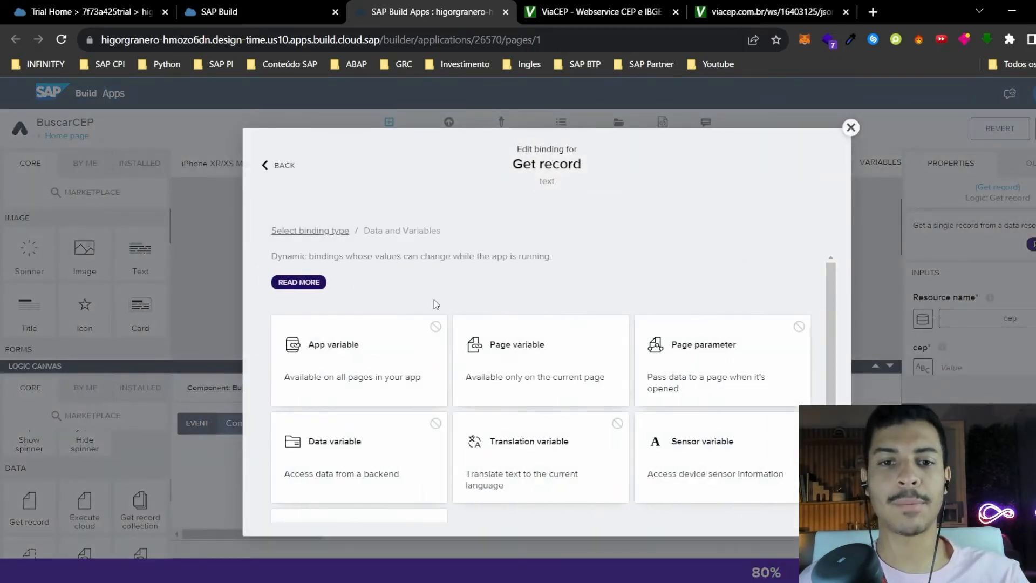
{"action": "left_click", "coordinate": [561, 352]}
{"action": "left_click", "coordinate": [550, 344]}
{"action": "left_click", "coordinate": [344, 355]}
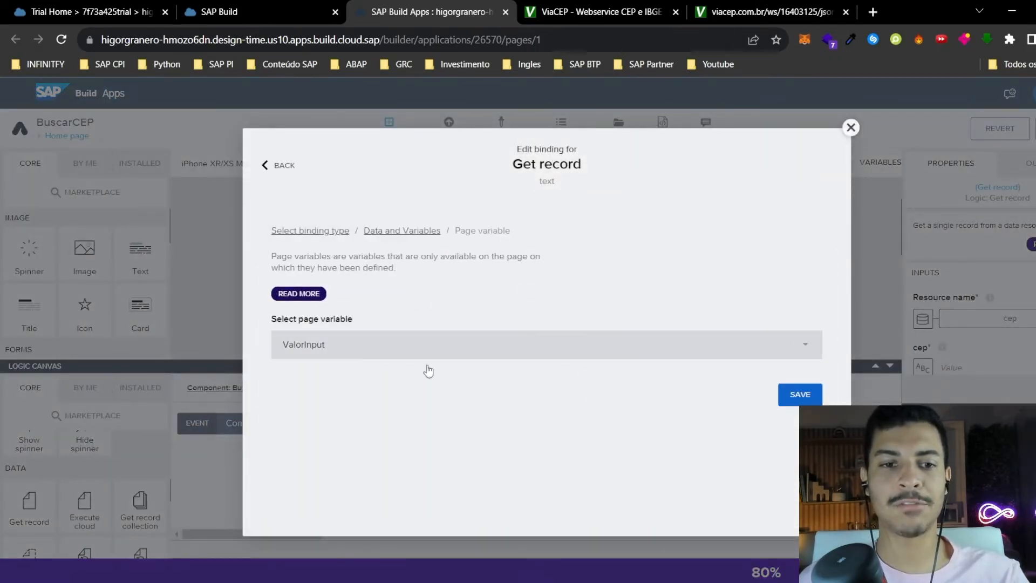
{"action": "left_click", "coordinate": [802, 395]}
{"action": "left_click_drag", "start_coordinate": [413, 485], "coordinate": [426, 476]}
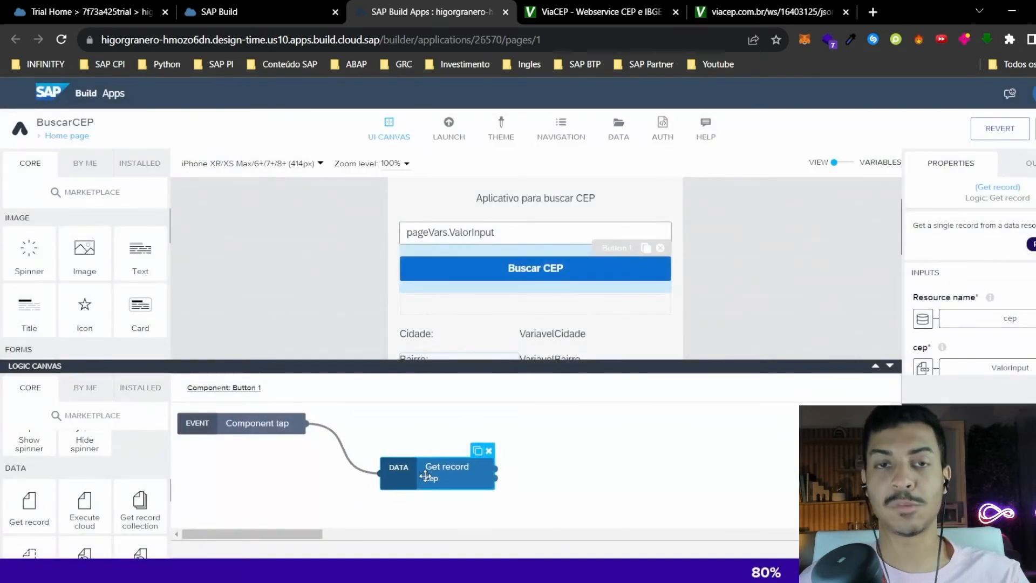
- Examine the ViaCEP documentation and the position of the postal code in the JSON request URL, and return to the app builder
{"action": "left_click", "coordinate": [617, 11]}
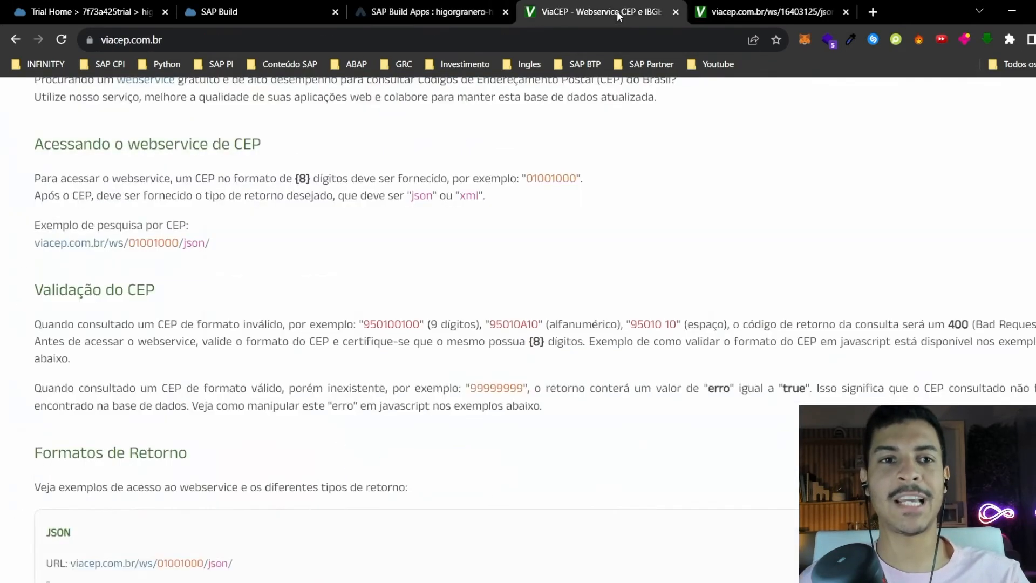
{"action": "left_click", "coordinate": [784, 13]}
{"action": "double_click", "coordinate": [203, 41]}
{"action": "left_click", "coordinate": [236, 40]}
{"action": "double_click", "coordinate": [236, 40]}
{"action": "triple_click", "coordinate": [241, 41]}
{"action": "double_click", "coordinate": [239, 41]}
{"action": "left_click_drag", "start_coordinate": [326, 35], "coordinate": [2, 23]}
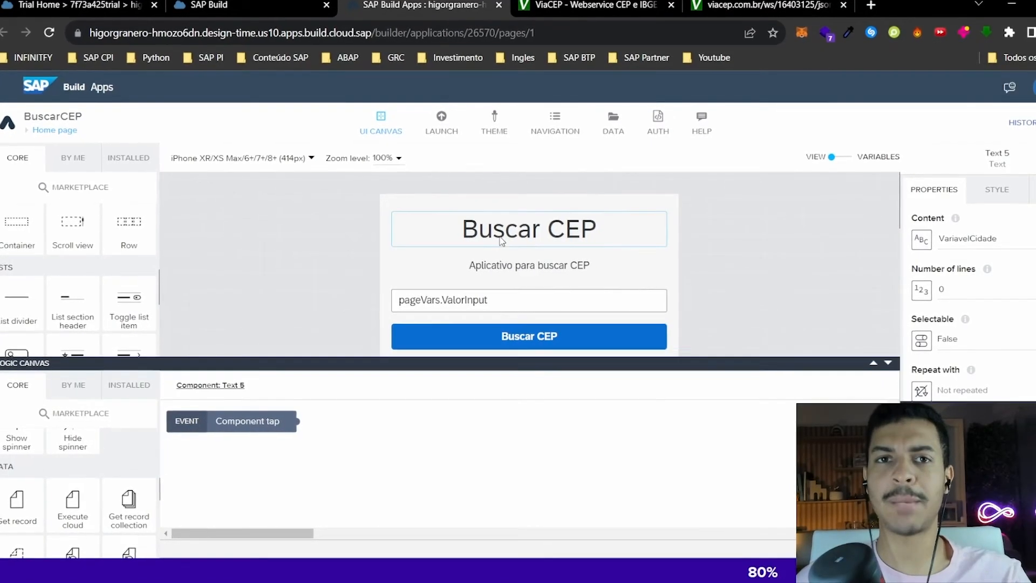
- Review the placeholder texts beside the Cidade, Bairro, Rua and UF labels on the home page
{"action": "scroll", "coordinate": [518, 270], "scroll_direction": "down", "scroll_amount": 3}
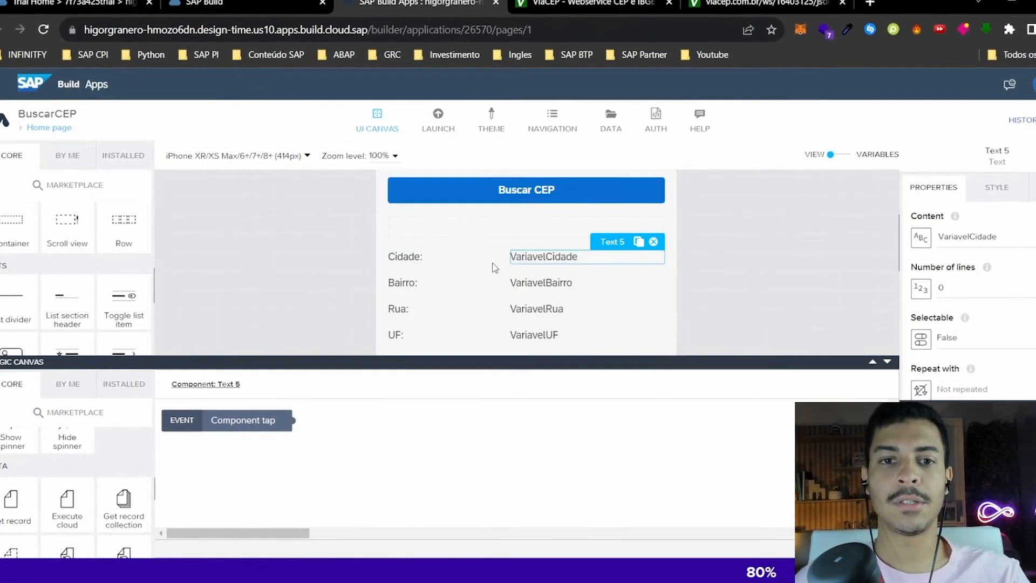
{"action": "left_click", "coordinate": [538, 281]}
{"action": "left_click", "coordinate": [537, 309]}
{"action": "left_click", "coordinate": [537, 336]}
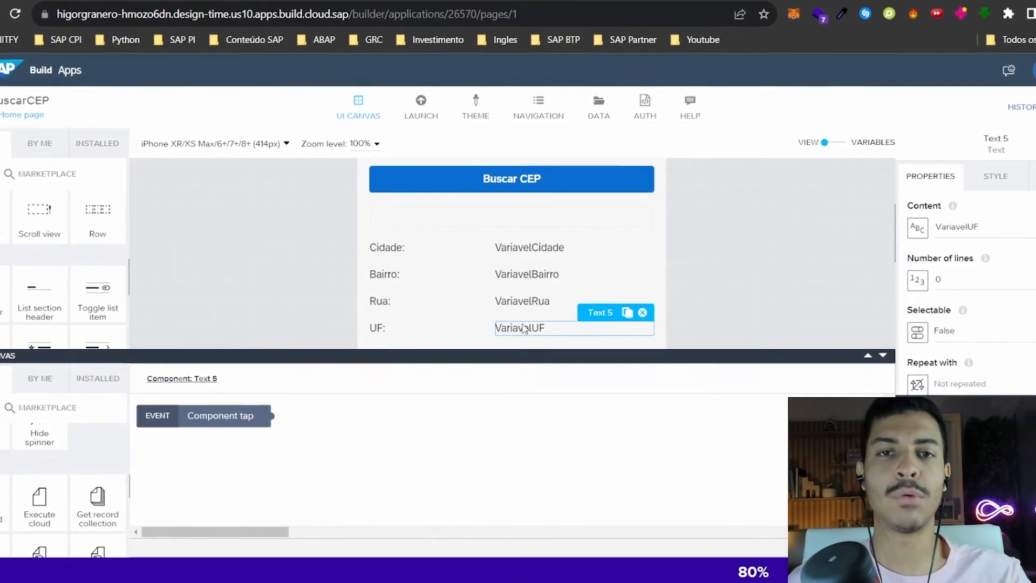
- Add a text page variable named ValorCidade to the home page and save the app
{"action": "left_click", "coordinate": [812, 142]}
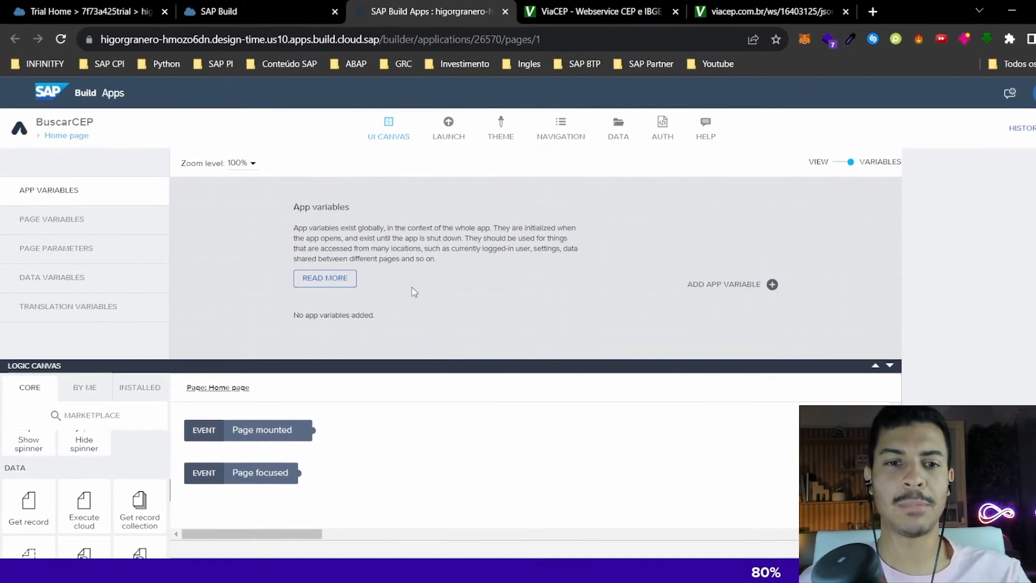
{"action": "left_click", "coordinate": [79, 218]}
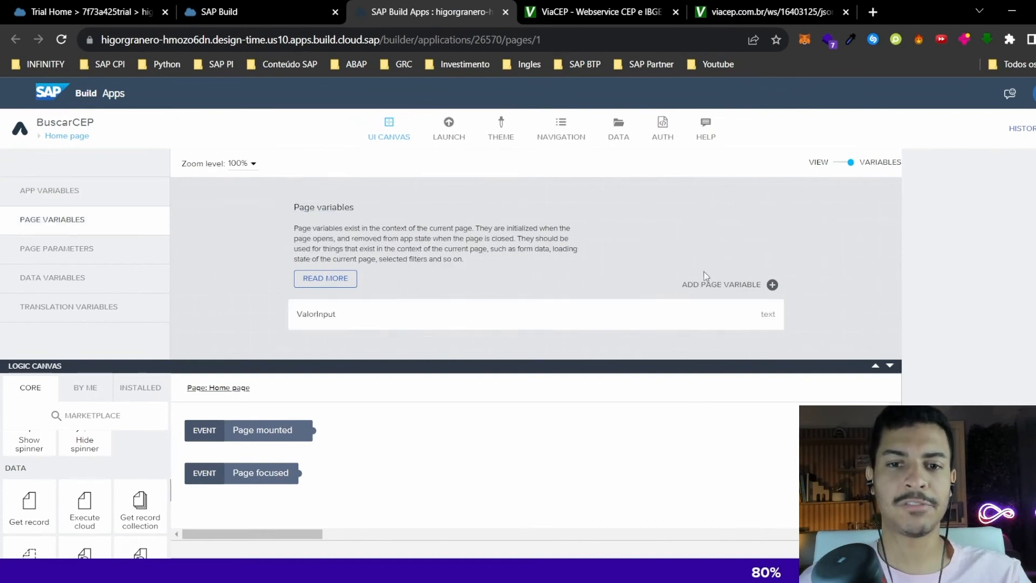
{"action": "left_click", "coordinate": [759, 286]}
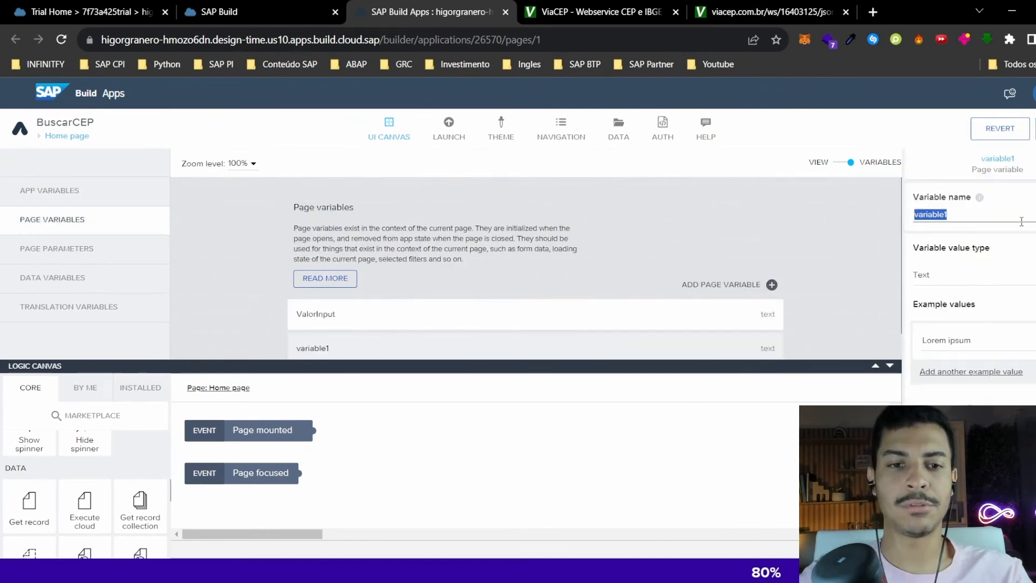
{"action": "type", "text": "Vl"}
{"action": "key", "text": "BackSpace"}
{"action": "type", "text": "alorCidad"}
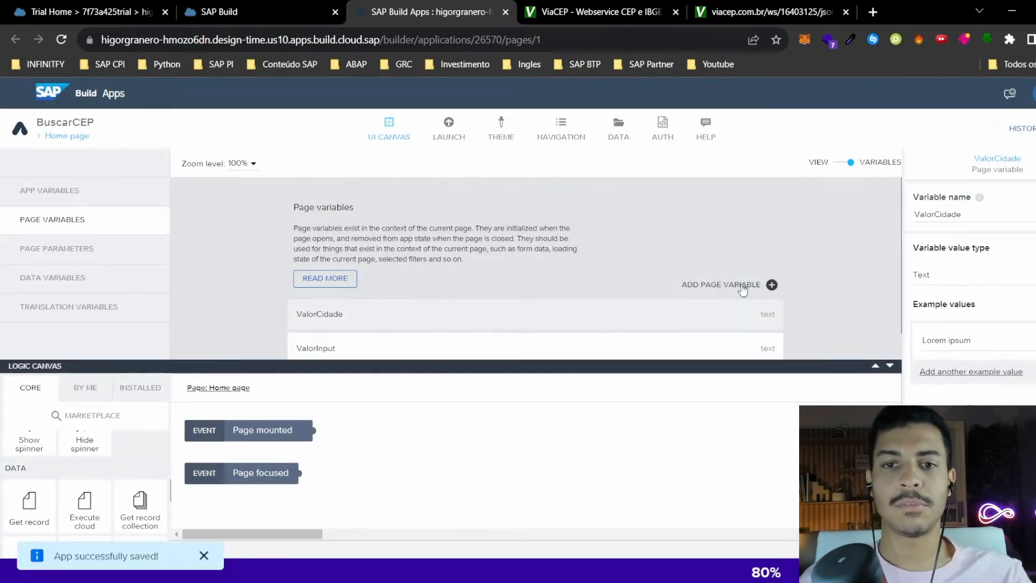
- Add two text page variables named ValorBairro and ValorRua and save the app
{"action": "left_click", "coordinate": [772, 285]}
{"action": "left_click", "coordinate": [970, 214]}
{"action": "type", "text": "ValorBairro"}
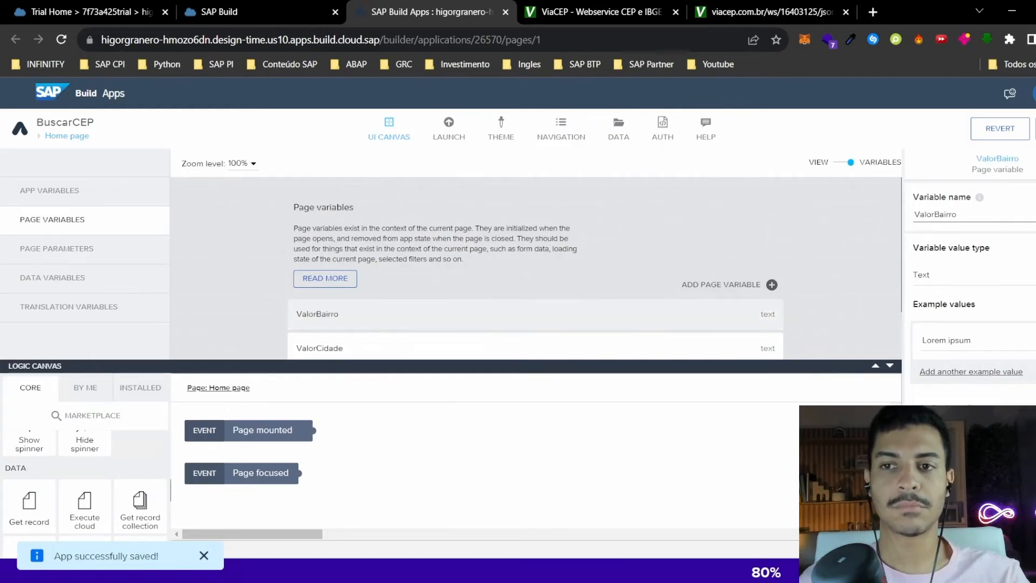
{"action": "left_click", "coordinate": [771, 284]}
{"action": "type", "text": "ValorRua"}
{"action": "key", "text": "ctrl+s"}
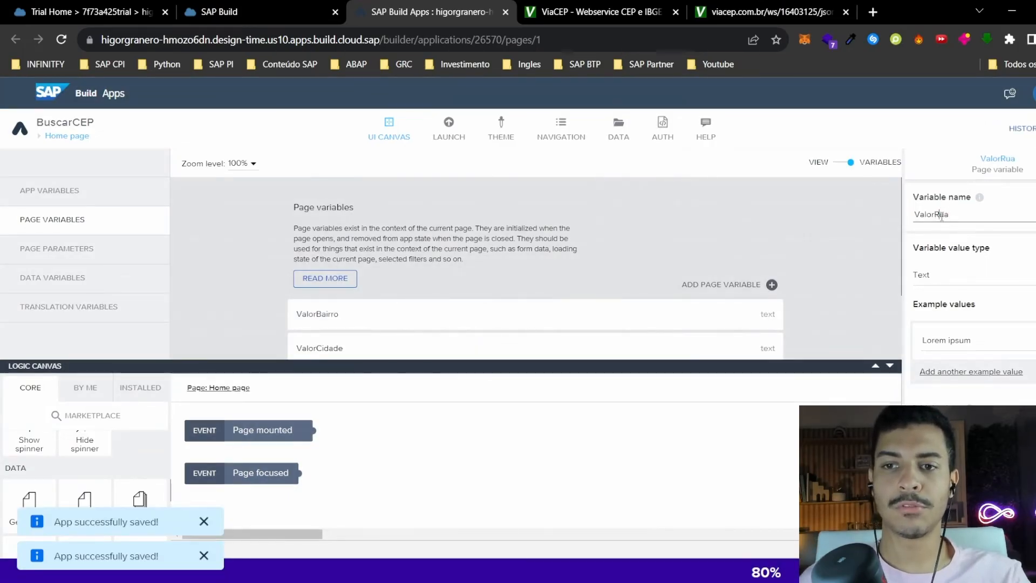
- Add a text page variable named ValorUF and save the app
{"action": "scroll", "coordinate": [682, 245], "scroll_direction": "down", "scroll_amount": 2}
{"action": "left_click", "coordinate": [744, 187]}
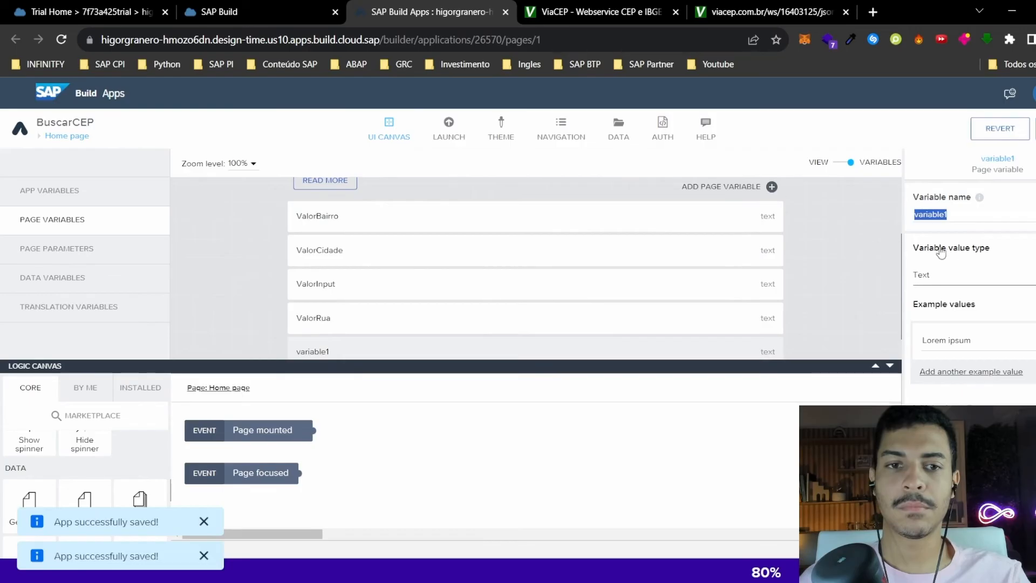
{"action": "type", "text": "V"}
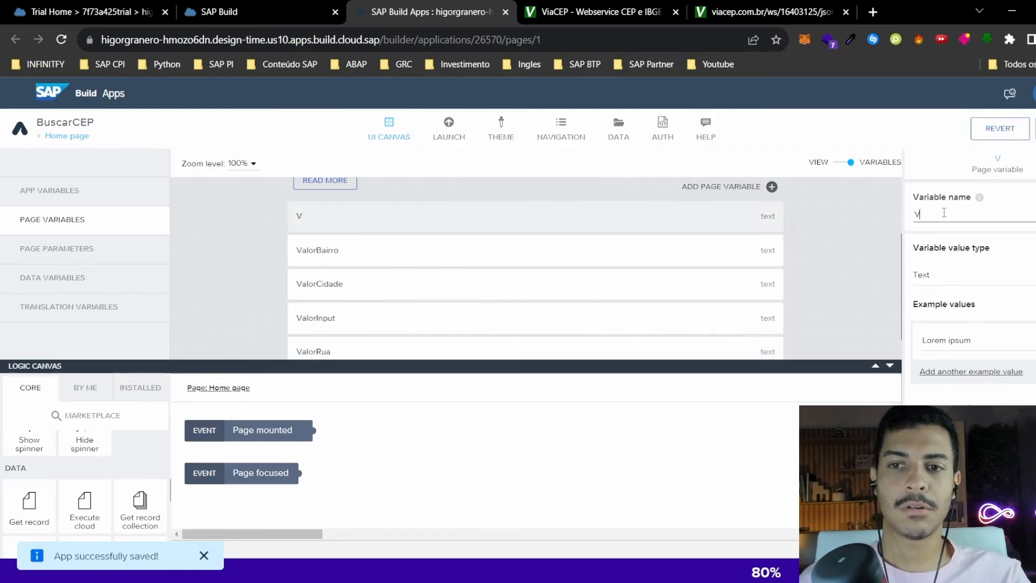
{"action": "type", "text": "alorUF"}
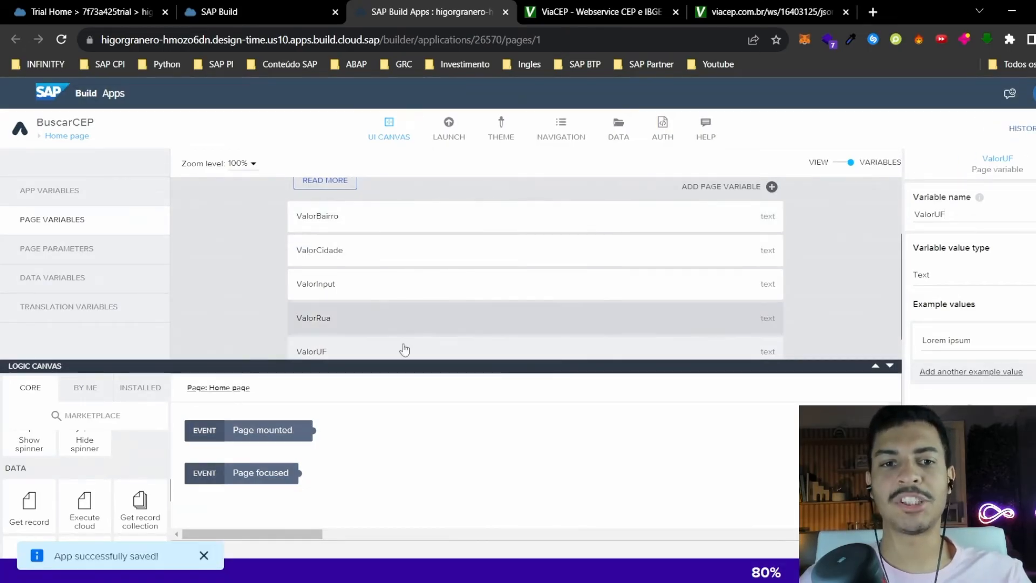
- Add a Set page variable node for ValorCidade to the Buscar CEP button's logic, connected to Get record's first output
{"action": "left_click", "coordinate": [851, 163]}
{"action": "scroll", "coordinate": [594, 248], "scroll_direction": "up", "scroll_amount": 2}
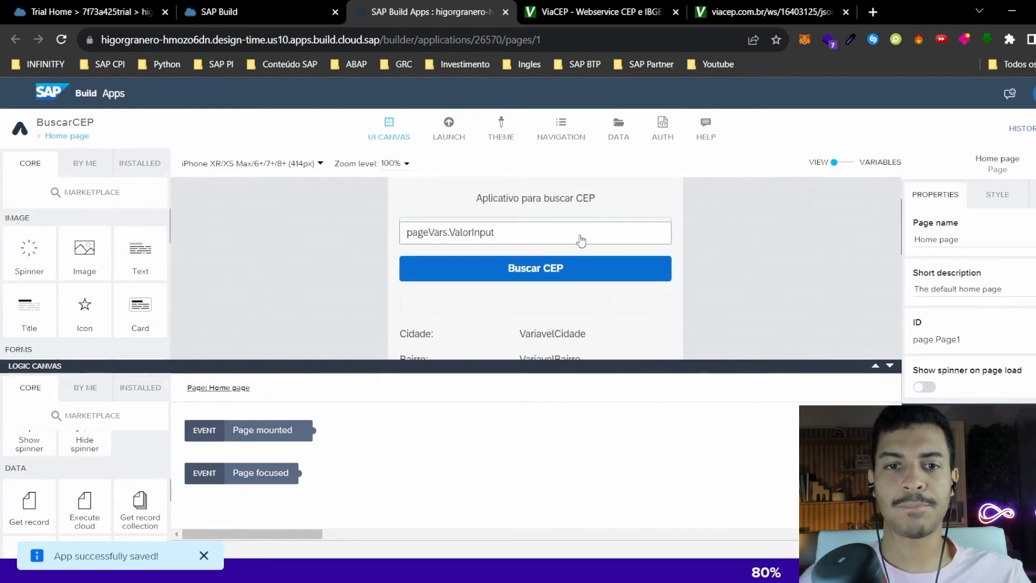
{"action": "left_click", "coordinate": [532, 269]}
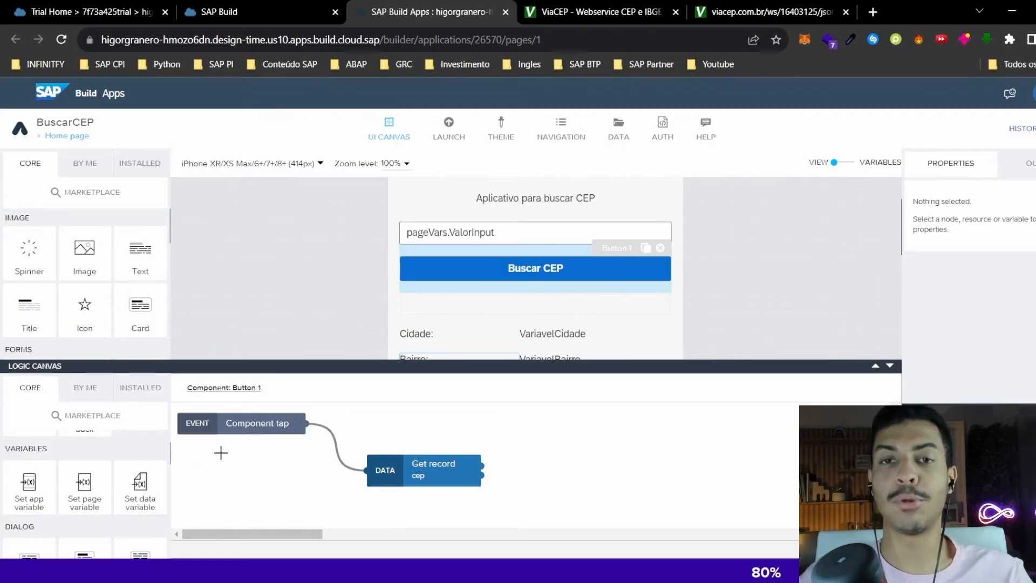
{"action": "left_click_drag", "start_coordinate": [84, 482], "coordinate": [580, 454]}
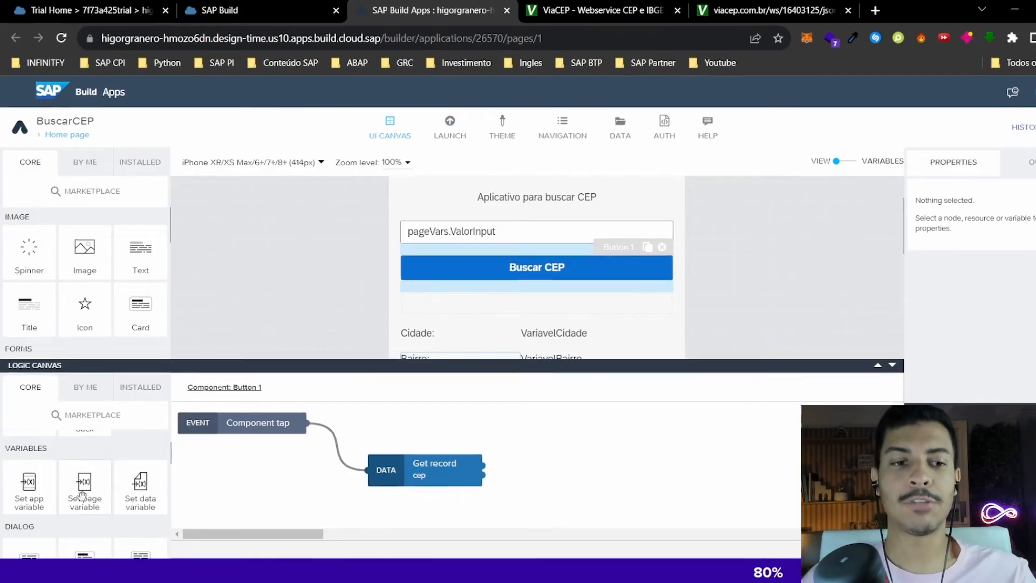
{"action": "left_click_drag", "start_coordinate": [758, 414], "coordinate": [810, 407]}
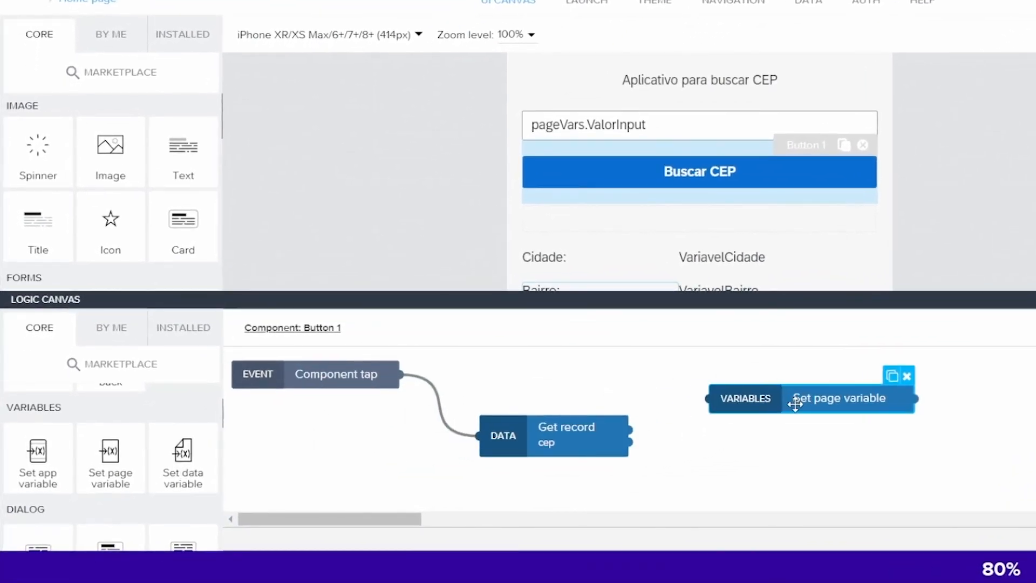
{"action": "left_click_drag", "start_coordinate": [628, 428], "coordinate": [710, 398]}
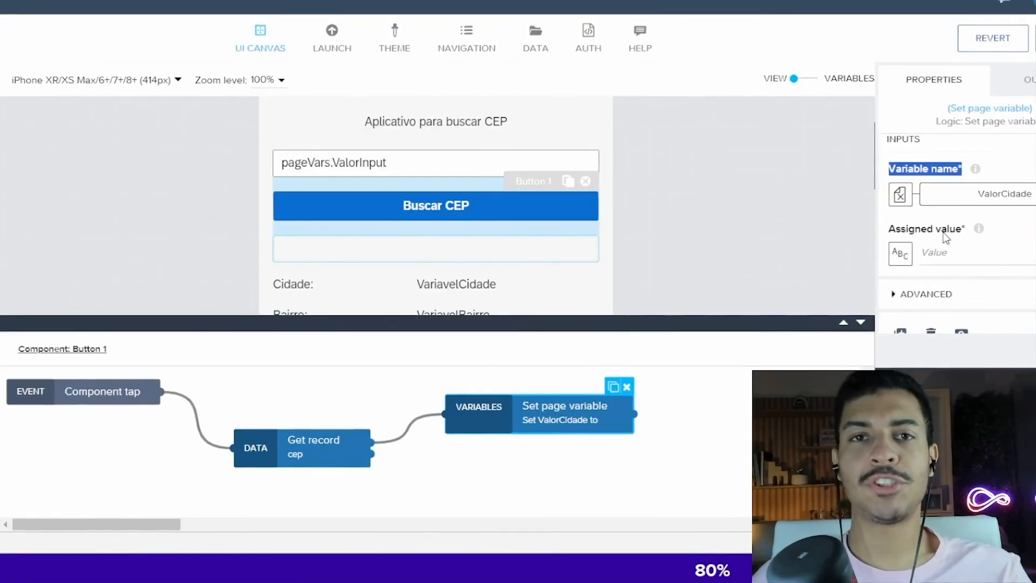
{"action": "triple_click", "coordinate": [954, 287]}
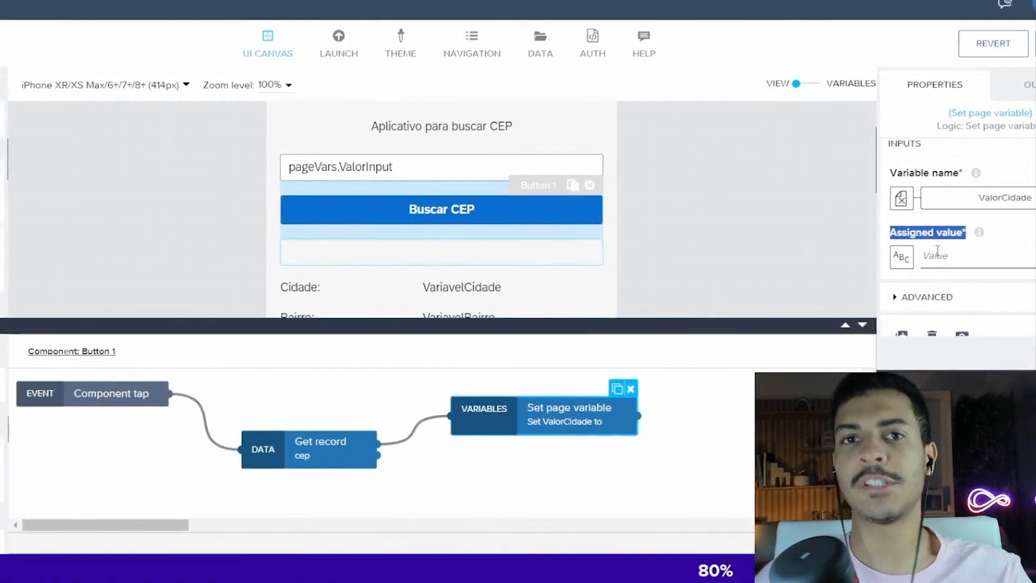
{"action": "left_click", "coordinate": [950, 259]}
{"action": "type", "text": "sadasdasa"}
{"action": "double_click", "coordinate": [950, 261]}
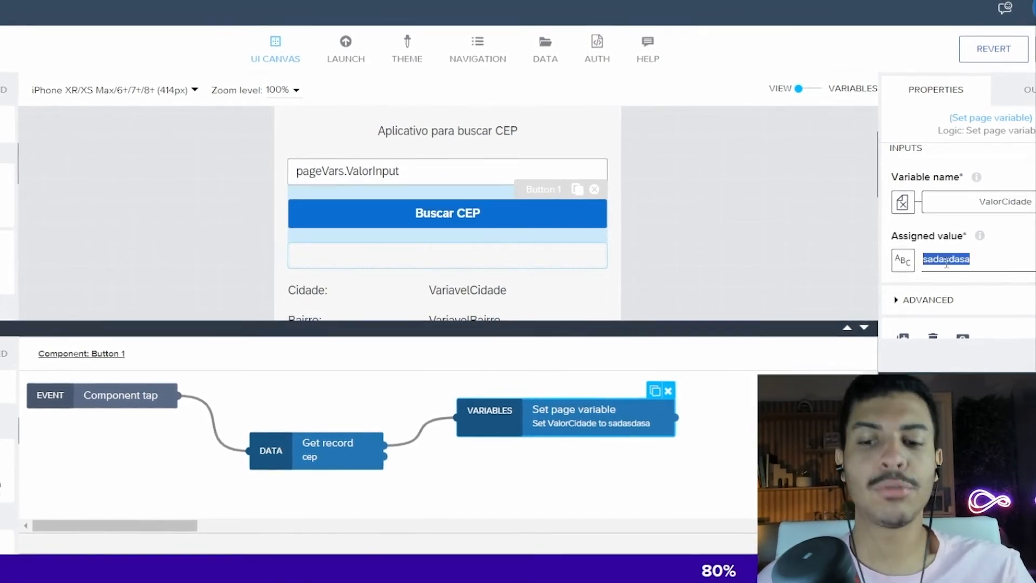
{"action": "key", "text": "BackSpace"}
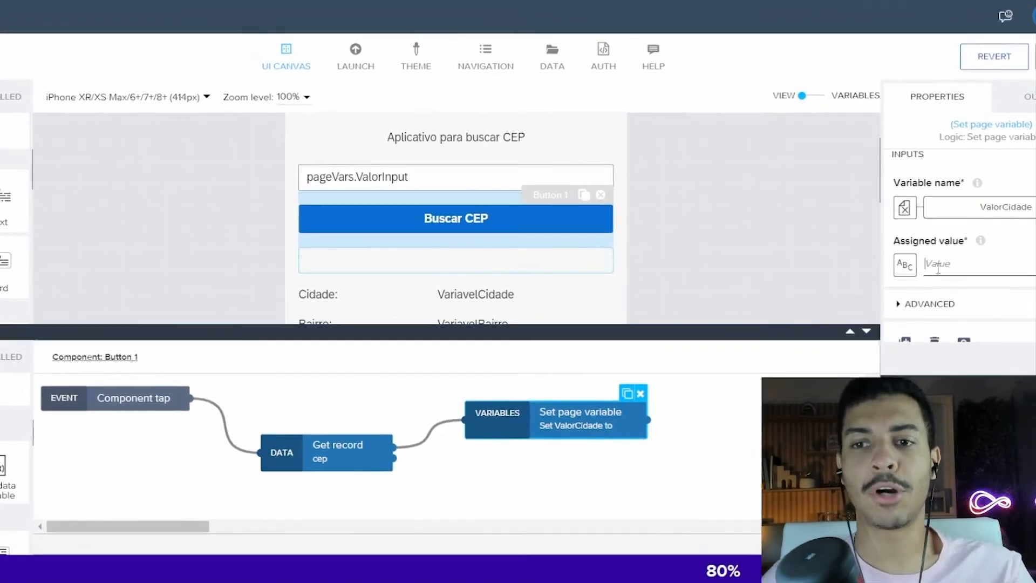
- Bind the ValorCidade node's assigned value to the localidade output of Get record, checking the field against the ViaCEP JSON response
{"action": "left_click", "coordinate": [905, 265]}
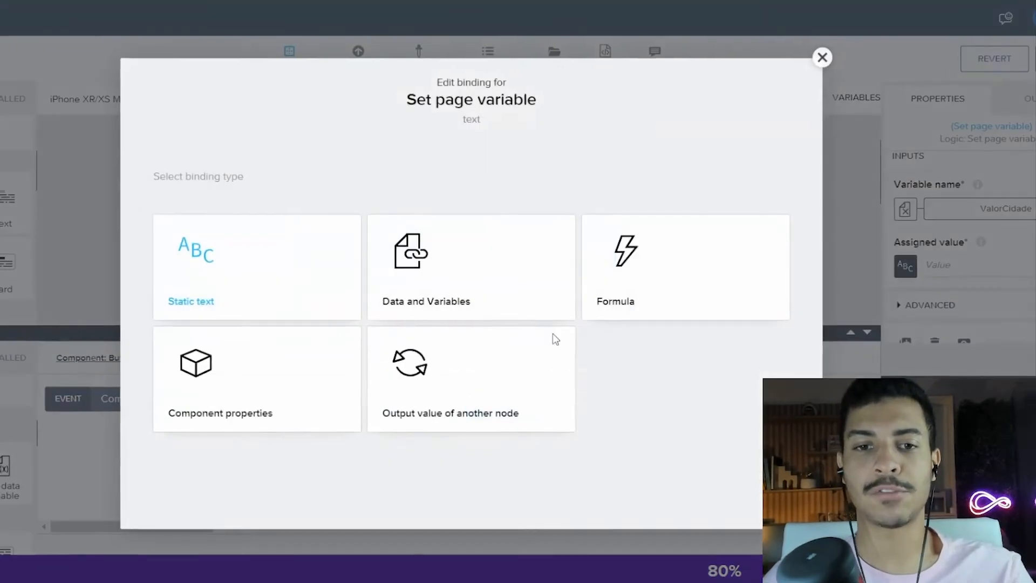
{"action": "left_click", "coordinate": [461, 405]}
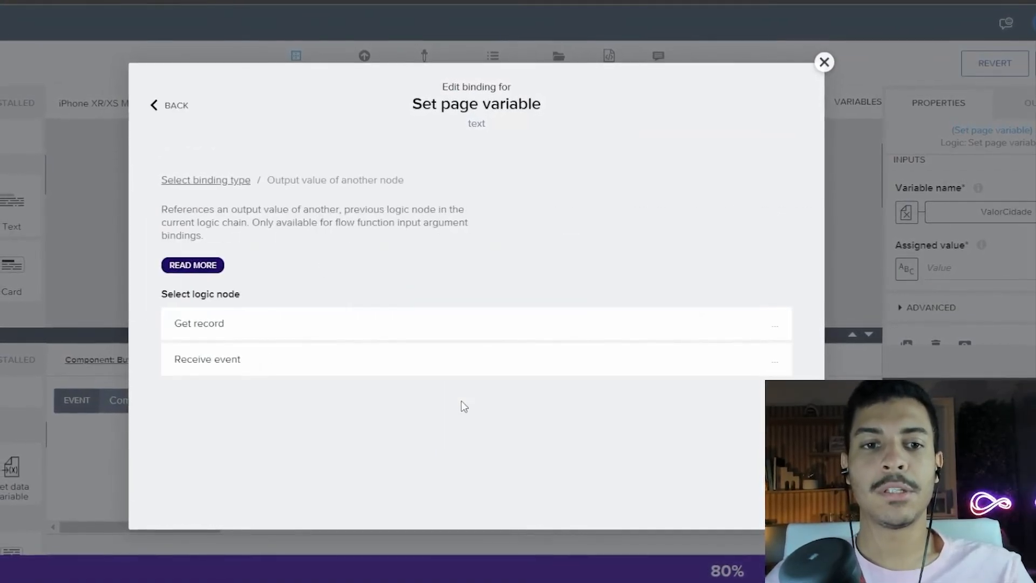
{"action": "left_click", "coordinate": [262, 334]}
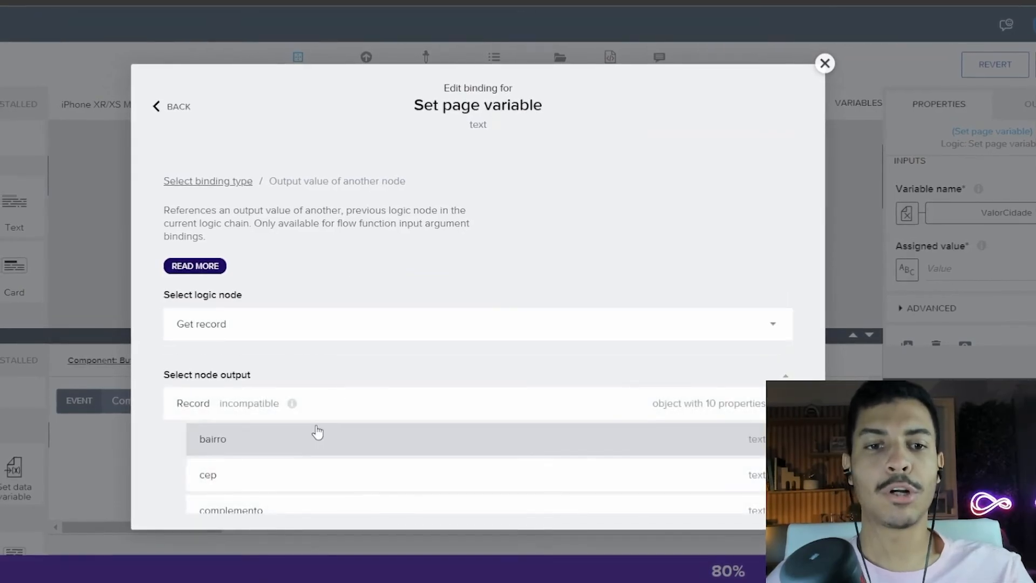
{"action": "scroll", "coordinate": [314, 432], "scroll_direction": "down", "scroll_amount": 4}
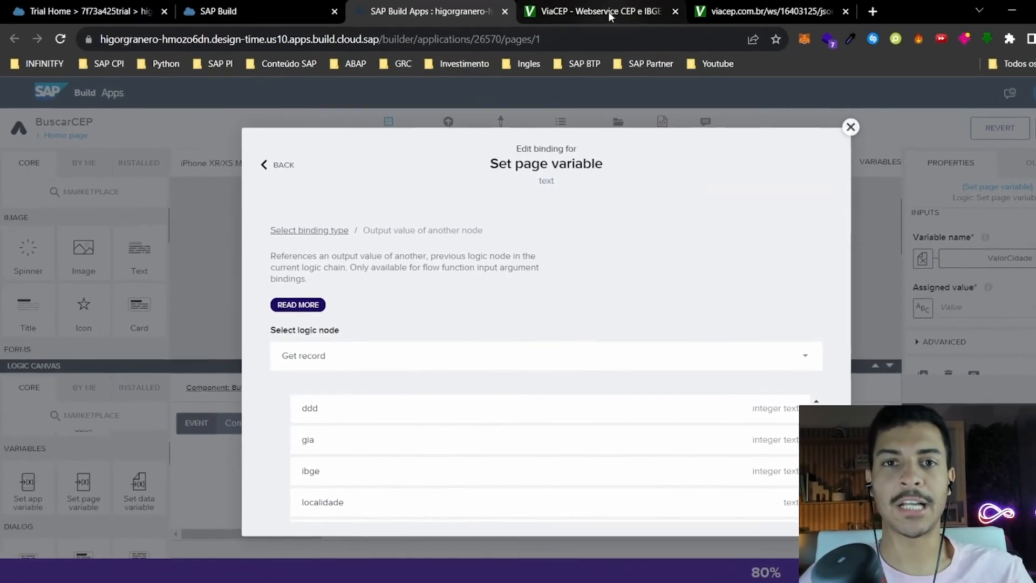
{"action": "left_click", "coordinate": [607, 11]}
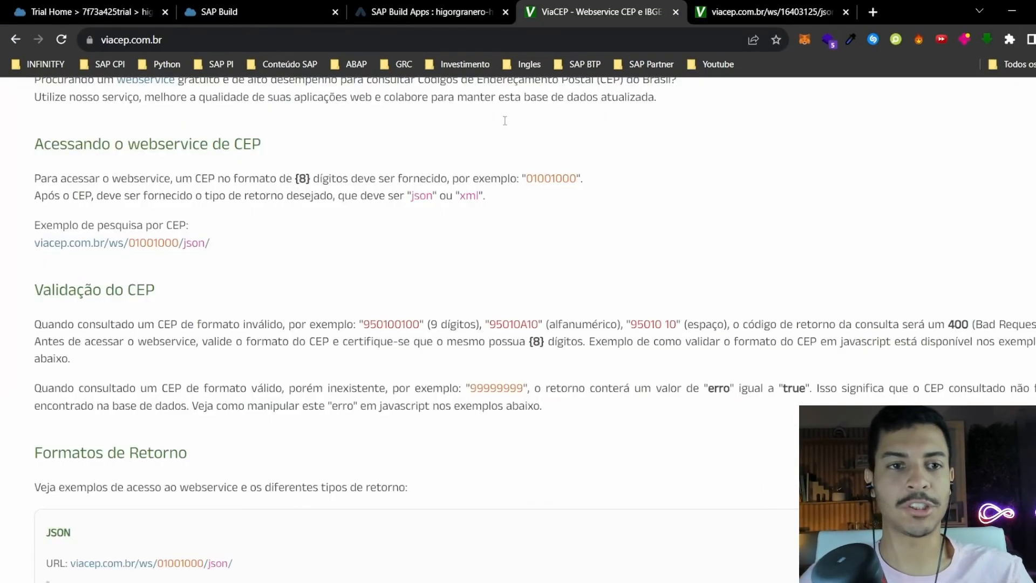
{"action": "left_click", "coordinate": [768, 16]}
{"action": "left_click_drag", "start_coordinate": [132, 161], "coordinate": [19, 172]}
{"action": "left_click", "coordinate": [438, 13]}
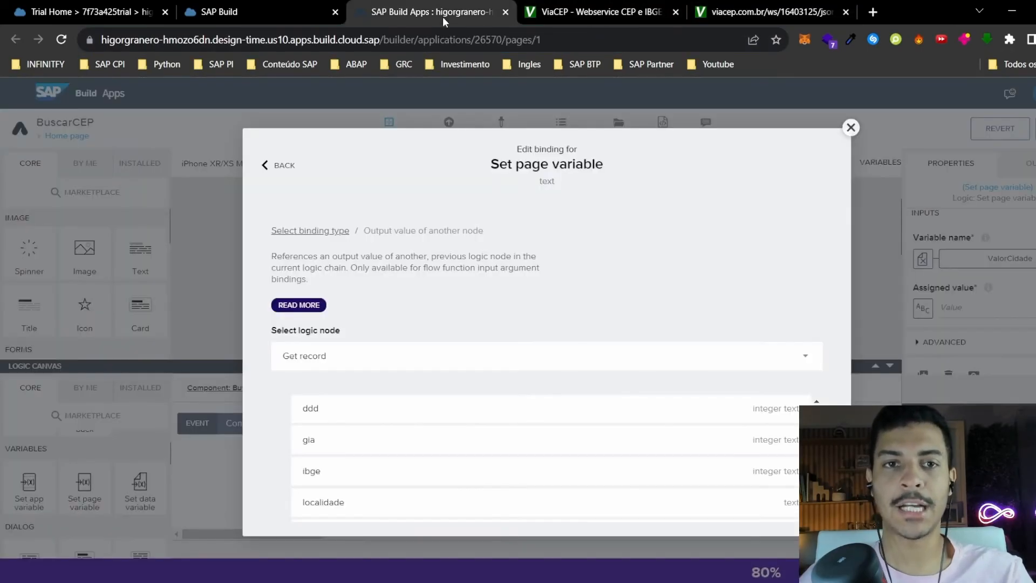
{"action": "scroll", "coordinate": [410, 421], "scroll_direction": "down", "scroll_amount": 5}
{"action": "left_click", "coordinate": [402, 416]}
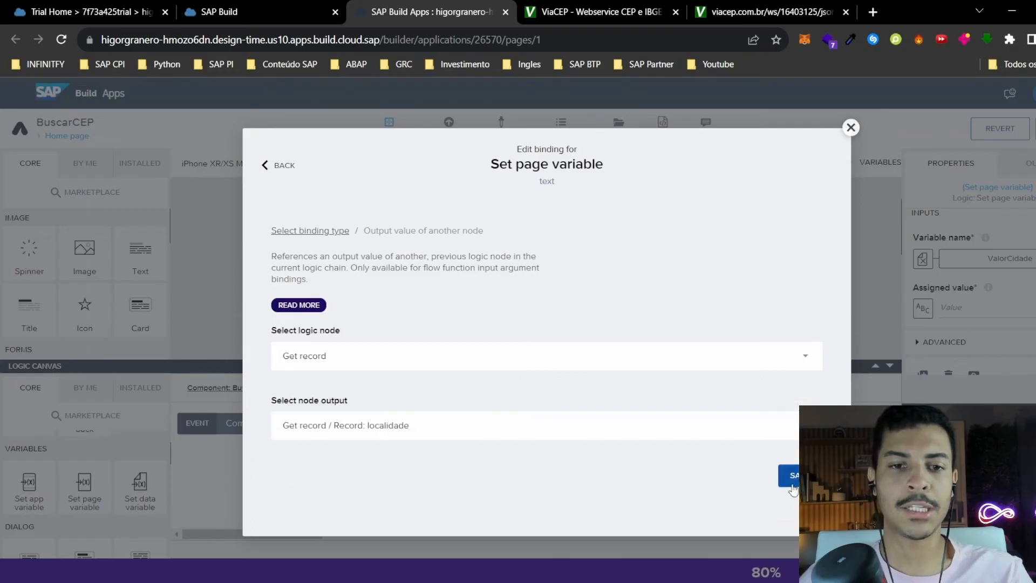
{"action": "left_click", "coordinate": [788, 475]}
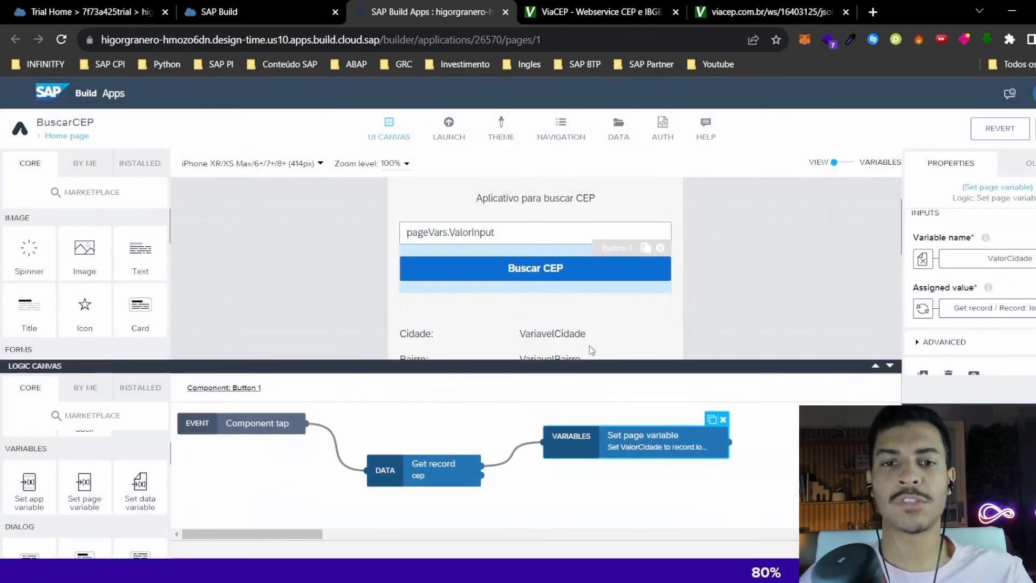
- Add a second Set page variable node for ValorBairro below the ValorCidade one and connect it to Get record's first output
{"action": "scroll", "coordinate": [571, 324], "scroll_direction": "down", "scroll_amount": 2}
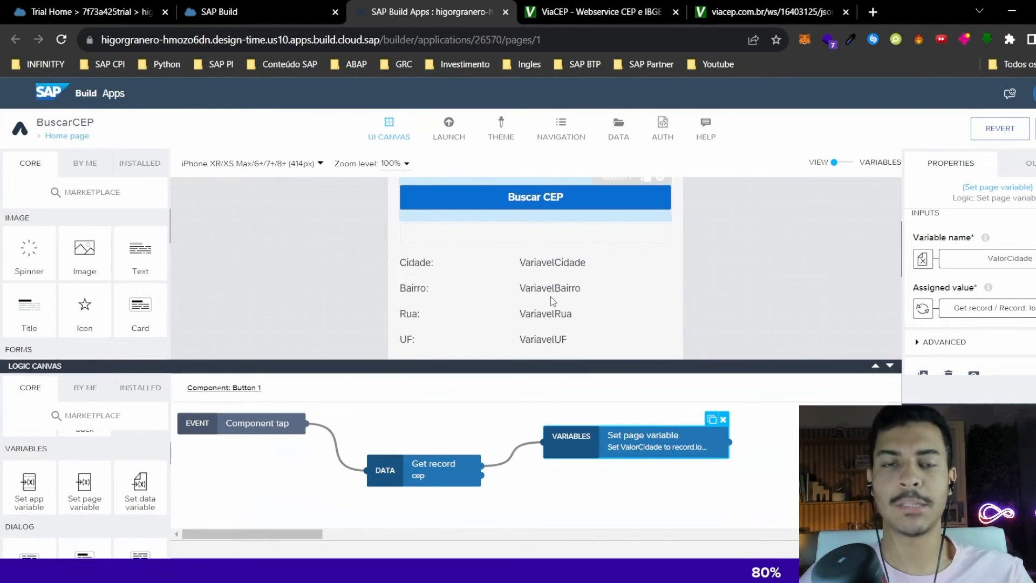
{"action": "left_click_drag", "start_coordinate": [88, 501], "coordinate": [620, 483]}
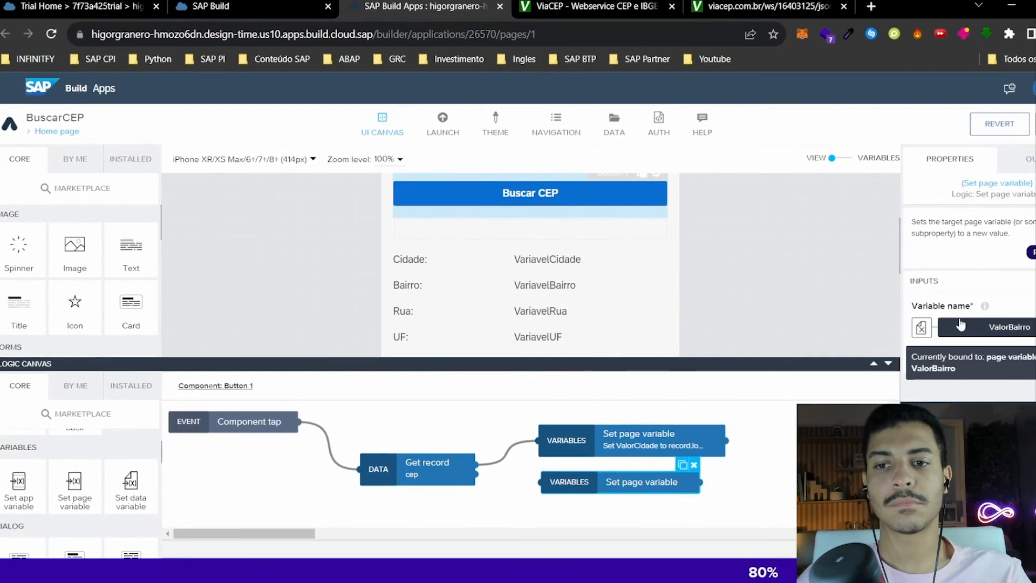
{"action": "scroll", "coordinate": [970, 356], "scroll_direction": "down", "scroll_amount": 2}
{"action": "left_click", "coordinate": [922, 279]}
{"action": "left_click", "coordinate": [849, 121]}
{"action": "left_click_drag", "start_coordinate": [476, 464], "coordinate": [541, 482]}
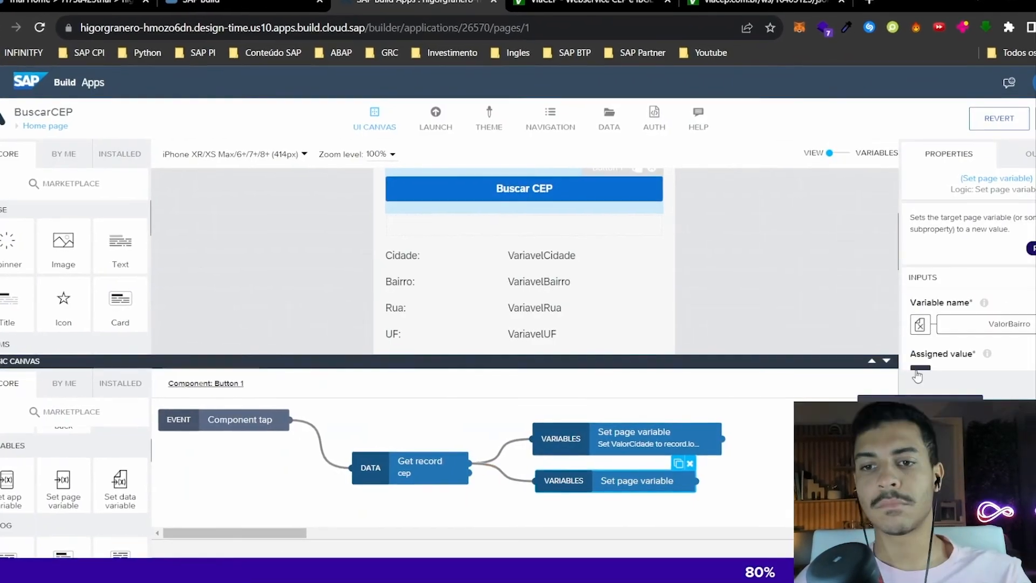
- Bind the ValorBairro node's assigned value to the bairro output of Get record
{"action": "left_click", "coordinate": [920, 370]}
{"action": "left_click", "coordinate": [459, 302]}
{"action": "left_click", "coordinate": [372, 353]}
{"action": "left_click", "coordinate": [371, 353]}
{"action": "left_click", "coordinate": [377, 422]}
{"action": "left_click", "coordinate": [389, 464]}
{"action": "left_click", "coordinate": [785, 473]}
- Duplicate the ValorBairro node below it, connect the copy to Get record, and set its variable name to ValorRua
{"action": "left_click", "coordinate": [706, 460]}
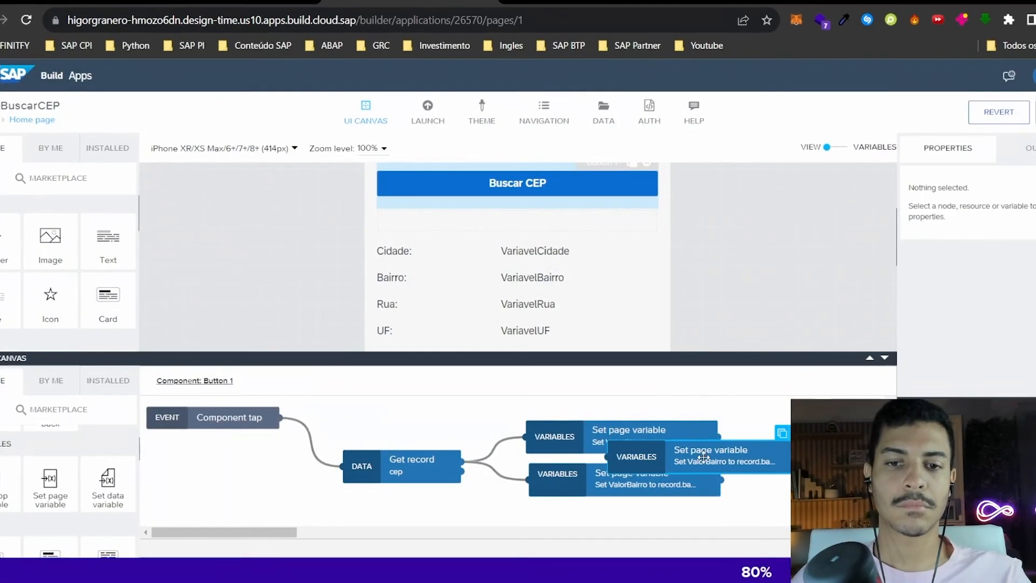
{"action": "left_click_drag", "start_coordinate": [704, 458], "coordinate": [625, 523]}
{"action": "left_click_drag", "start_coordinate": [463, 471], "coordinate": [531, 522]}
{"action": "left_click", "coordinate": [619, 409]}
{"action": "left_click", "coordinate": [642, 515]}
{"action": "left_click", "coordinate": [916, 215]}
{"action": "left_click", "coordinate": [284, 429]}
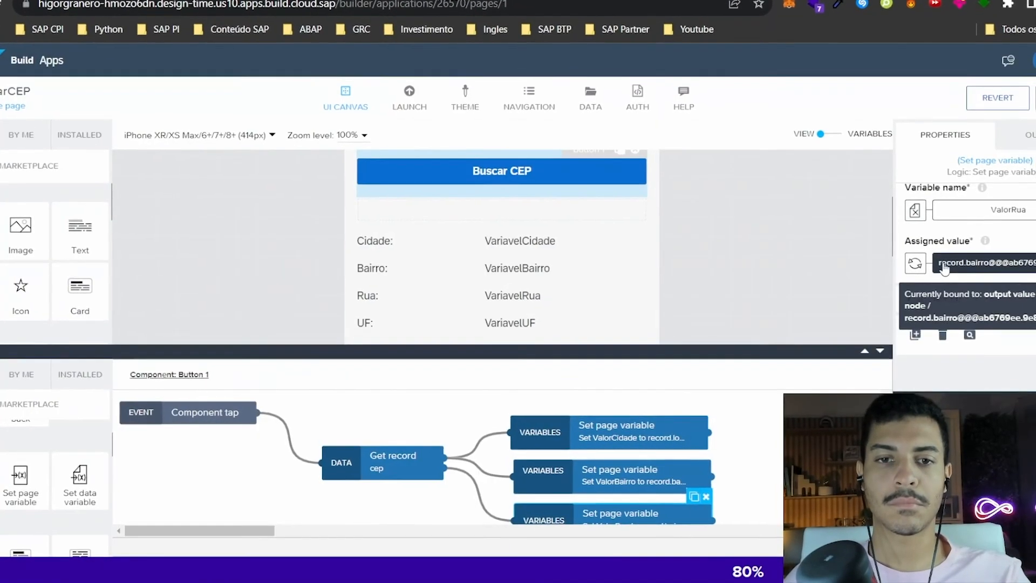
- Change the ValorRua node's assigned value to the logradouro output of Get record
{"action": "left_click", "coordinate": [944, 267]}
{"action": "left_click", "coordinate": [574, 345]}
{"action": "left_click", "coordinate": [574, 345]}
{"action": "scroll", "coordinate": [359, 462], "scroll_direction": "down", "scroll_amount": 3}
{"action": "left_click", "coordinate": [633, 343]}
{"action": "left_click", "coordinate": [633, 342]}
{"action": "left_click", "coordinate": [835, 89]}
{"action": "left_click", "coordinate": [436, 468]}
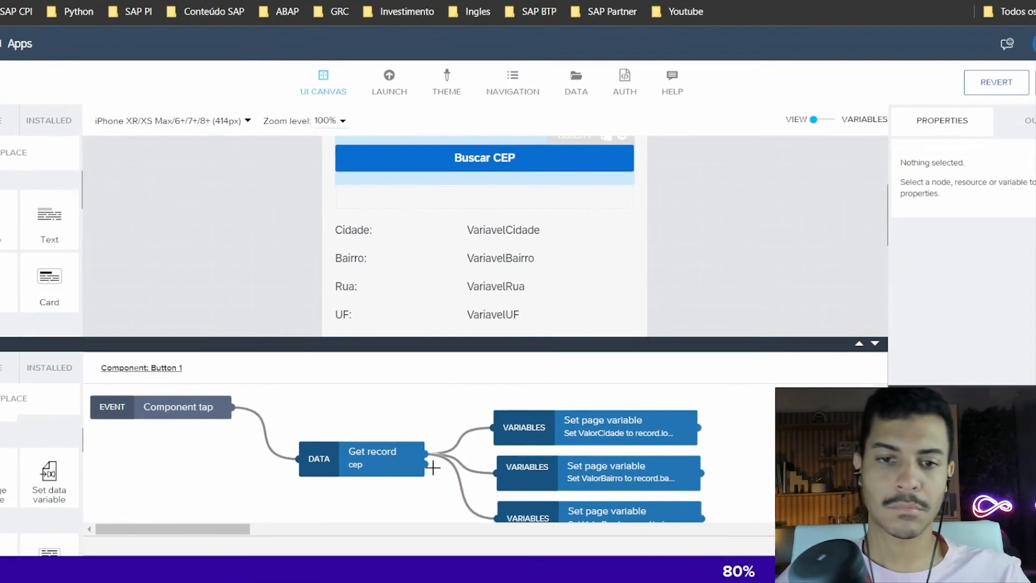
{"action": "scroll", "coordinate": [295, 474], "scroll_direction": "down", "scroll_amount": 5}
{"action": "scroll", "coordinate": [289, 472], "scroll_direction": "up", "scroll_amount": 3}
{"action": "scroll", "coordinate": [292, 469], "scroll_direction": "down", "scroll_amount": 3}
{"action": "left_click", "coordinate": [292, 422]}
{"action": "left_click", "coordinate": [756, 505]}
{"action": "left_click", "coordinate": [345, 496]}
{"action": "left_click_drag", "start_coordinate": [22, 477], "coordinate": [426, 502]}
{"action": "scroll", "coordinate": [705, 460], "scroll_direction": "down", "scroll_amount": 2}
{"action": "left_click_drag", "start_coordinate": [428, 427], "coordinate": [560, 490]}
{"action": "scroll", "coordinate": [710, 439], "scroll_direction": "up", "scroll_amount": 2}
{"action": "scroll", "coordinate": [710, 439], "scroll_direction": "down", "scroll_amount": 2}
{"action": "left_click_drag", "start_coordinate": [387, 381], "coordinate": [462, 501]}
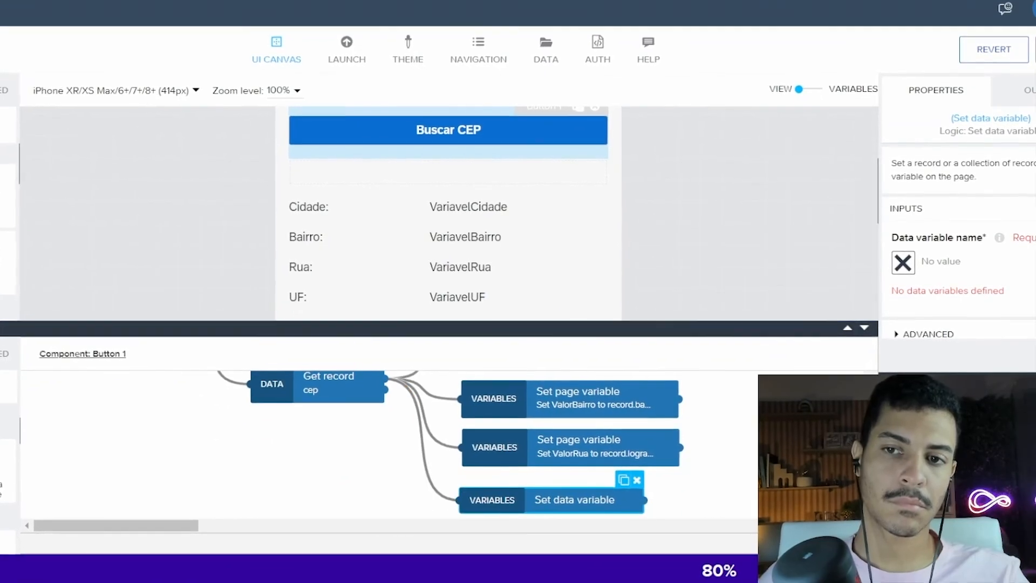
{"action": "left_click", "coordinate": [903, 264]}
{"action": "left_click", "coordinate": [819, 49]}
{"action": "left_click", "coordinate": [632, 479]}
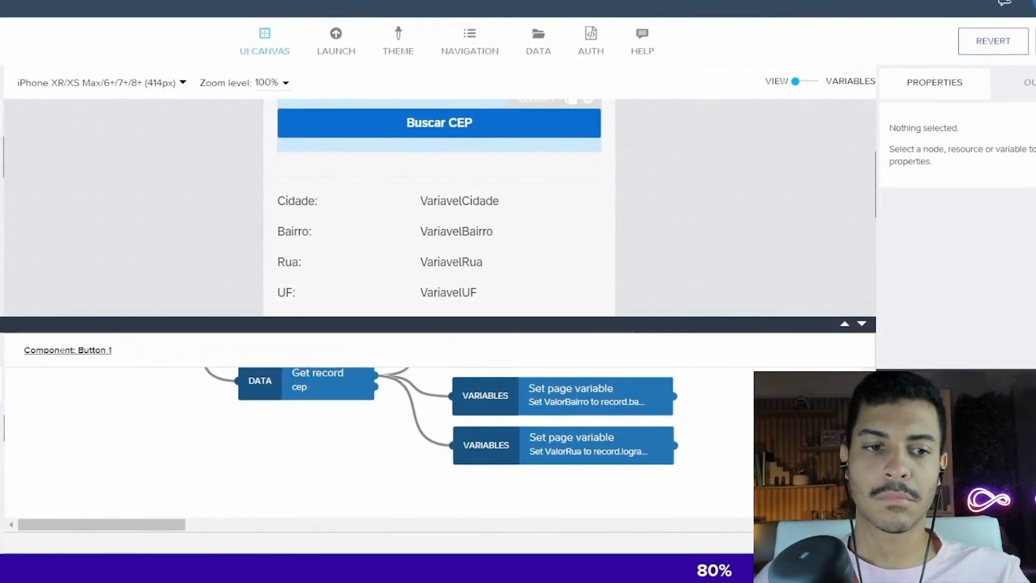
- Add a Set page variable node for ValorUF below the ValorRua node and connect it to Get record's first output
{"action": "left_click_drag", "start_coordinate": [2, 455], "coordinate": [549, 497]}
{"action": "left_click", "coordinate": [1004, 277]}
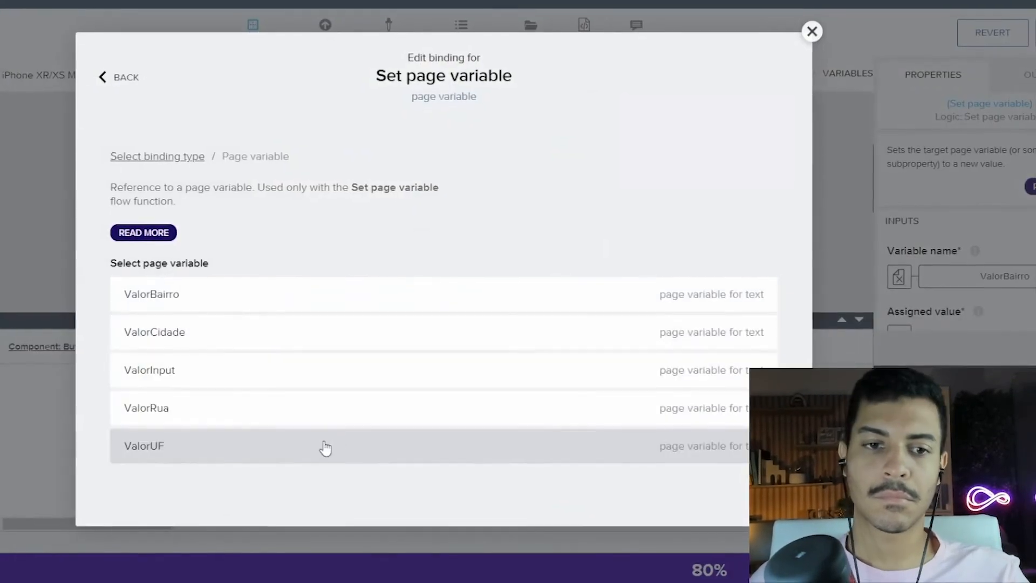
{"action": "left_click", "coordinate": [335, 437]}
{"action": "left_click_drag", "start_coordinate": [368, 372], "coordinate": [440, 498]}
{"action": "left_click", "coordinate": [532, 493]}
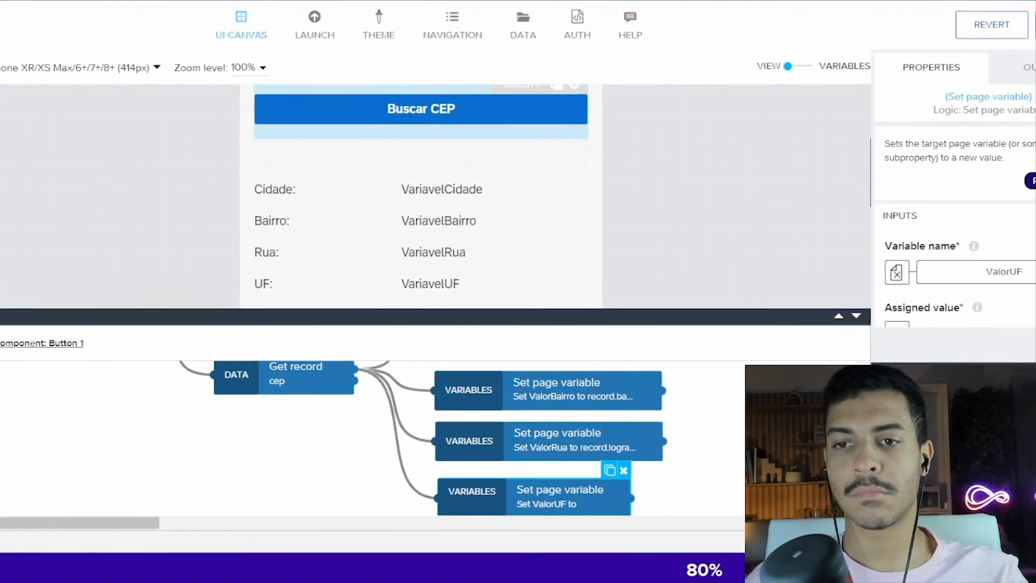
- Bind the ValorUF node's assigned value to the uf output of Get record
{"action": "scroll", "coordinate": [906, 259], "scroll_direction": "down", "scroll_amount": 3}
{"action": "left_click", "coordinate": [897, 218]}
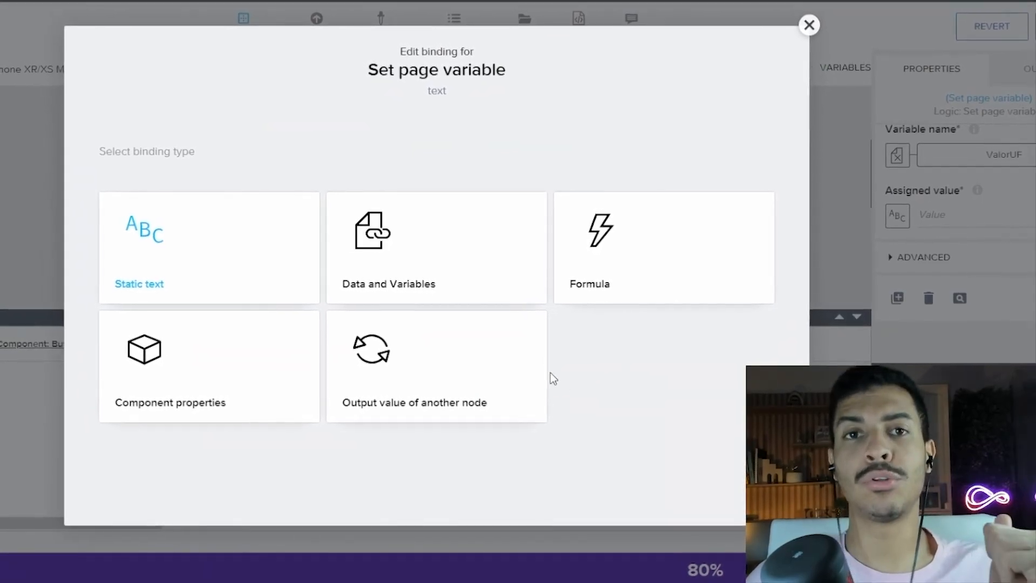
{"action": "left_click", "coordinate": [810, 27]}
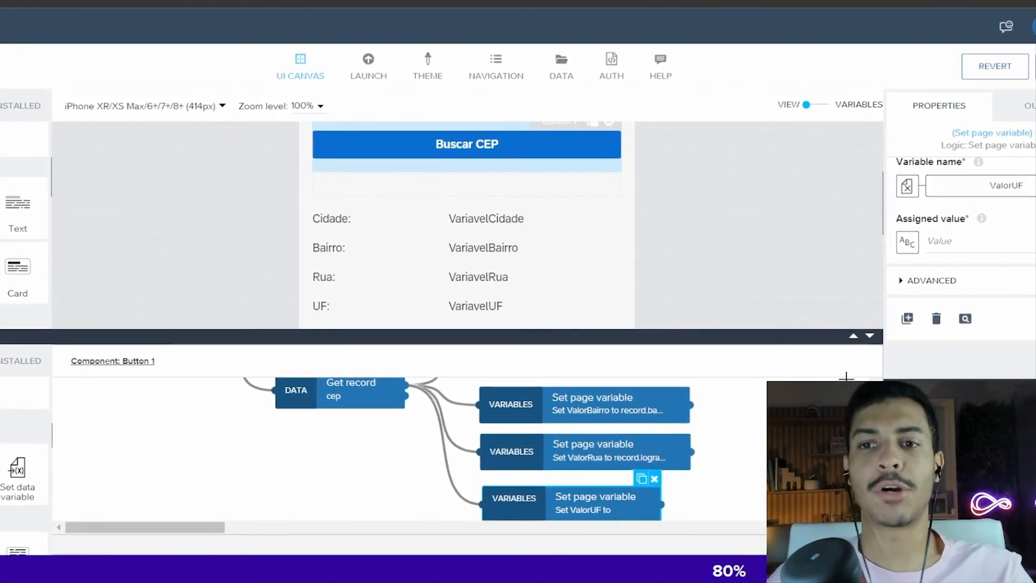
{"action": "left_click", "coordinate": [907, 241]}
{"action": "left_click", "coordinate": [471, 387]}
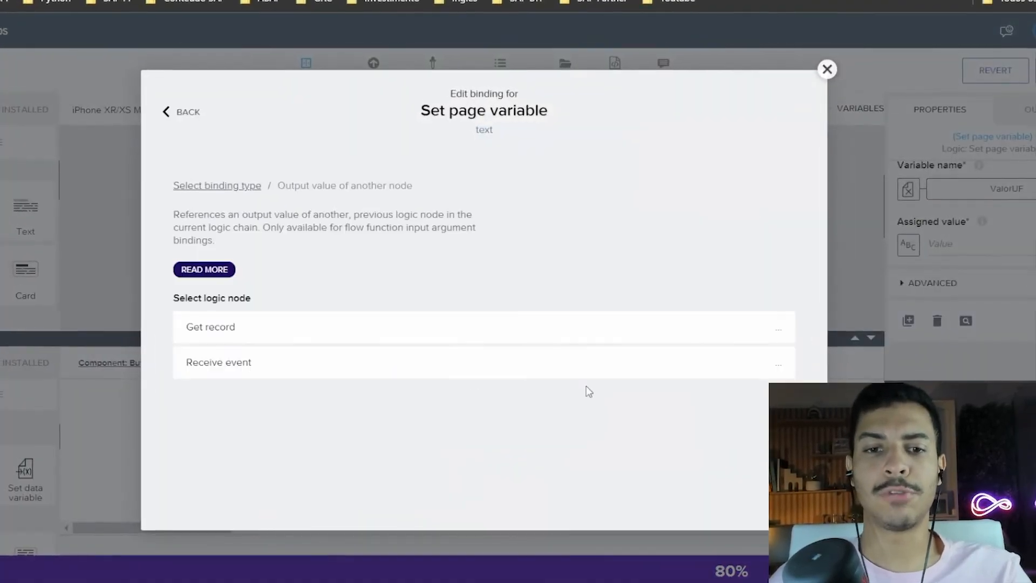
{"action": "left_click", "coordinate": [301, 339]}
{"action": "scroll", "coordinate": [324, 432], "scroll_direction": "down", "scroll_amount": 5}
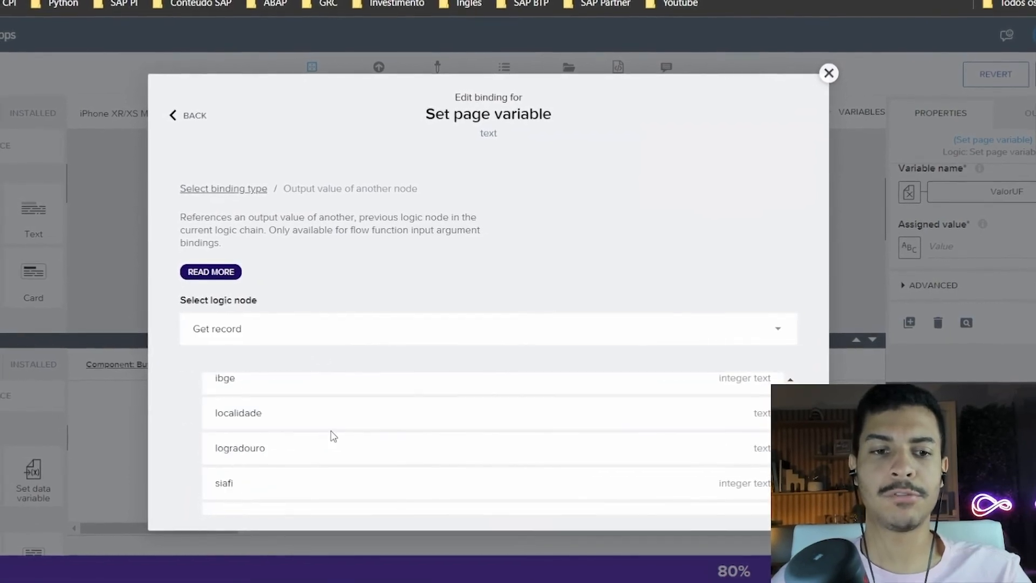
{"action": "left_click", "coordinate": [315, 489]}
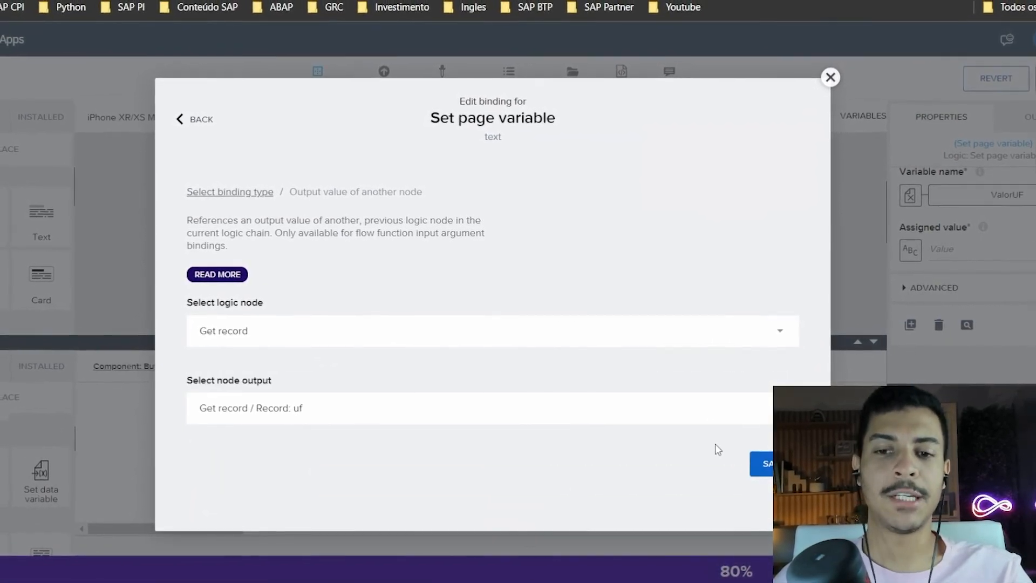
{"action": "left_click", "coordinate": [761, 463]}
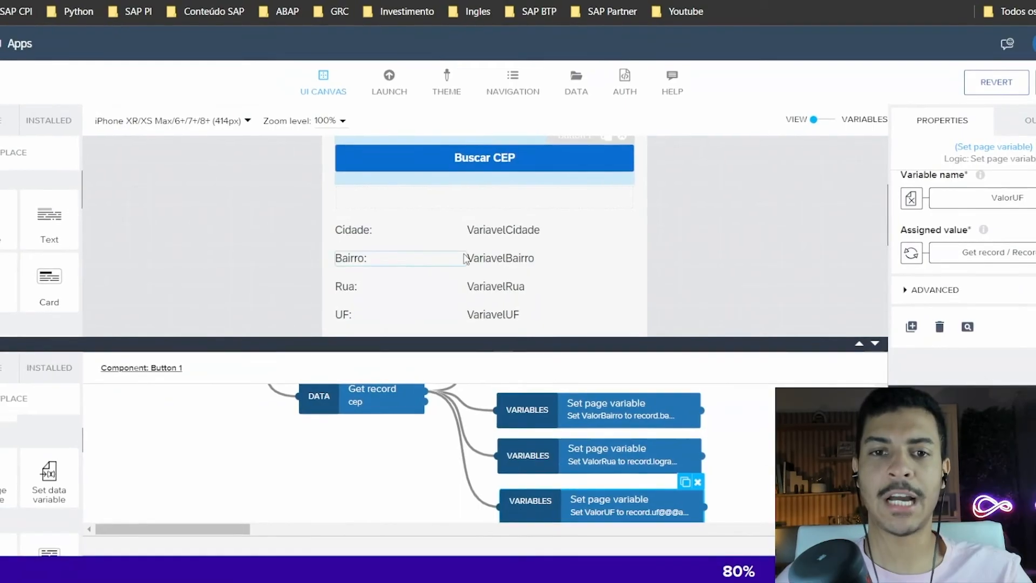
- Bind the content of the VariavelCidade text to the page variable ValorCidade
{"action": "left_click", "coordinate": [504, 229]}
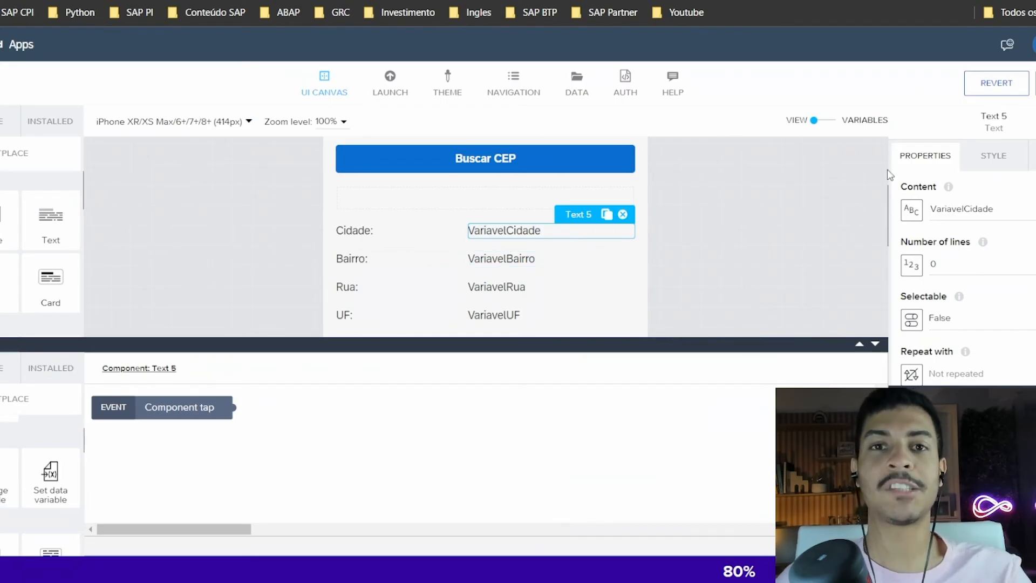
{"action": "left_click", "coordinate": [911, 210]}
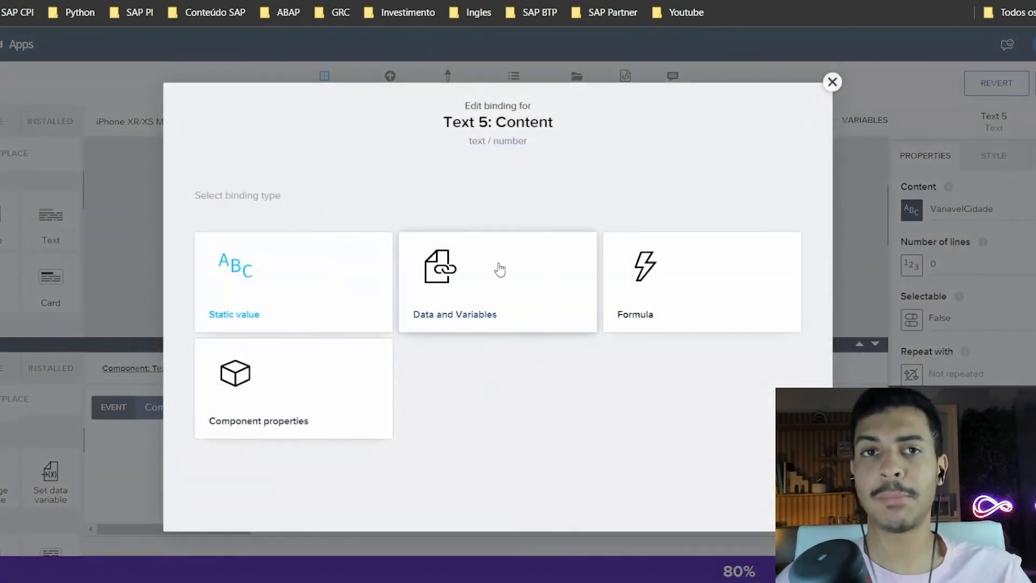
{"action": "left_click", "coordinate": [500, 270]}
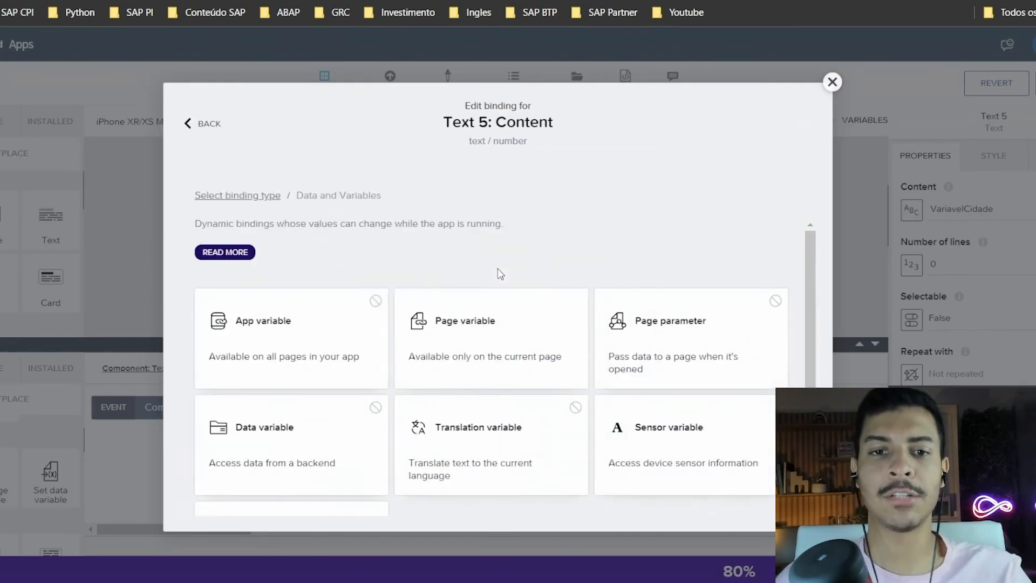
{"action": "left_click", "coordinate": [475, 340]}
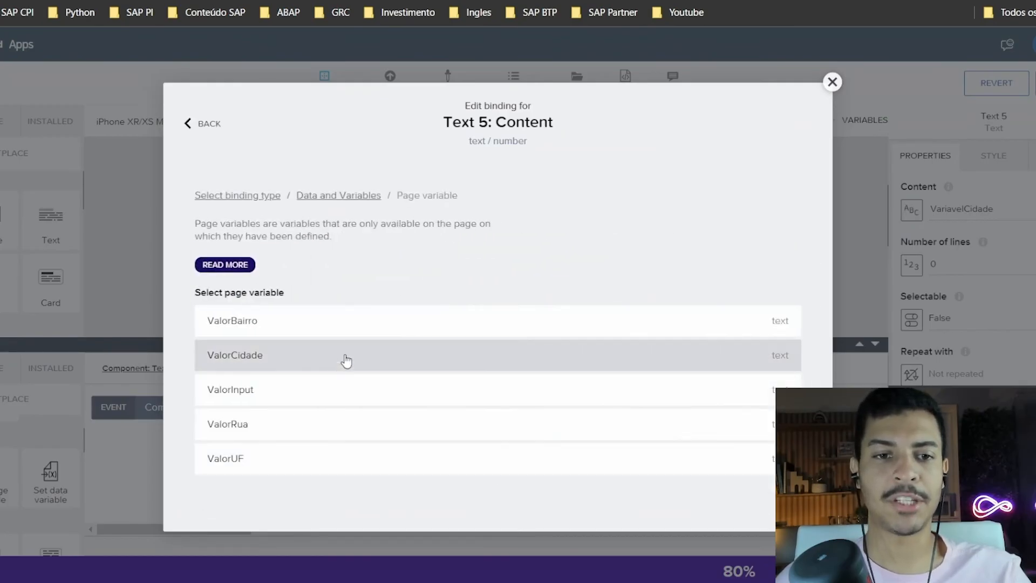
{"action": "left_click", "coordinate": [340, 367]}
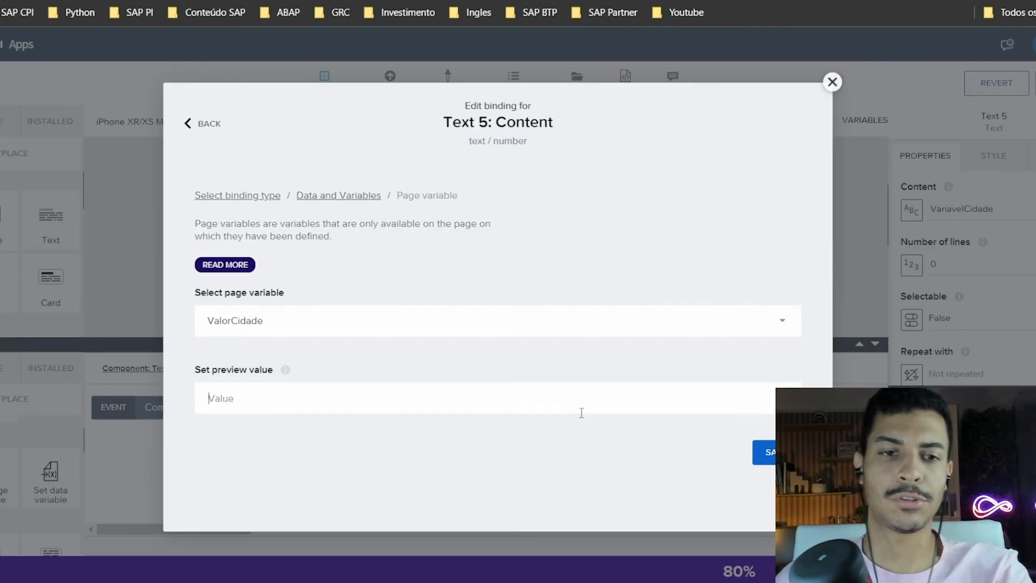
{"action": "left_click", "coordinate": [765, 453]}
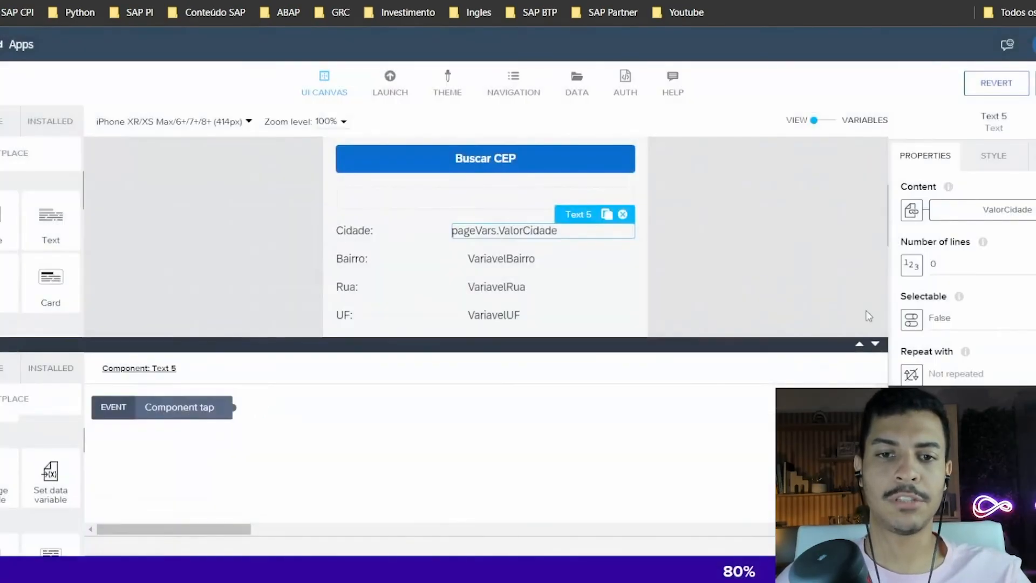
- Bind the content of the VariavelBairro text to the page variable ValorBairro, leaving the preview value empty
{"action": "left_click", "coordinate": [558, 267]}
{"action": "left_click", "coordinate": [911, 210]}
{"action": "left_click", "coordinate": [415, 327]}
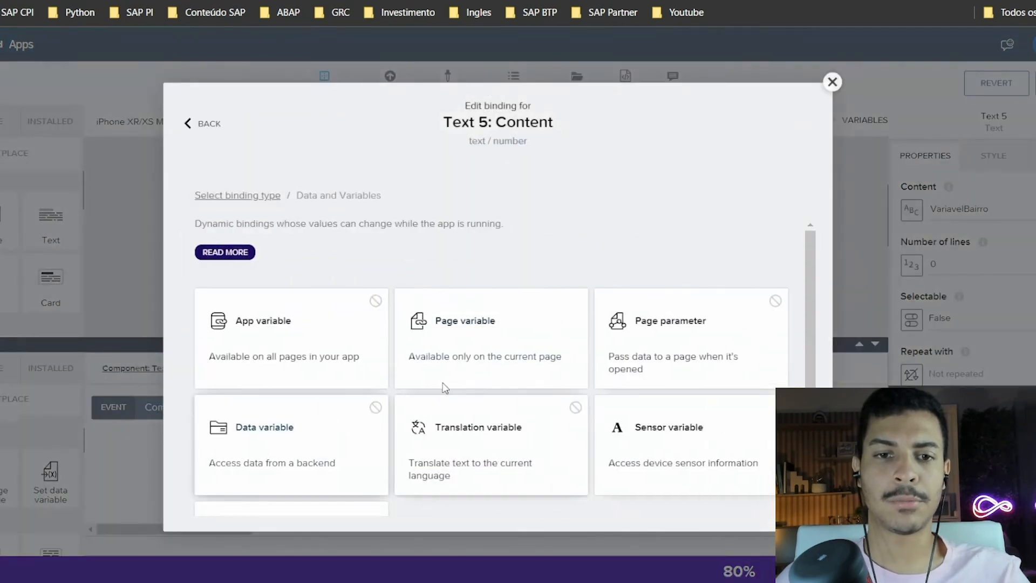
{"action": "left_click", "coordinate": [451, 365]}
{"action": "left_click", "coordinate": [313, 320]}
{"action": "left_click", "coordinate": [604, 399]}
{"action": "key", "text": "ctrl+a"}
{"action": "key", "text": "BackSpace"}
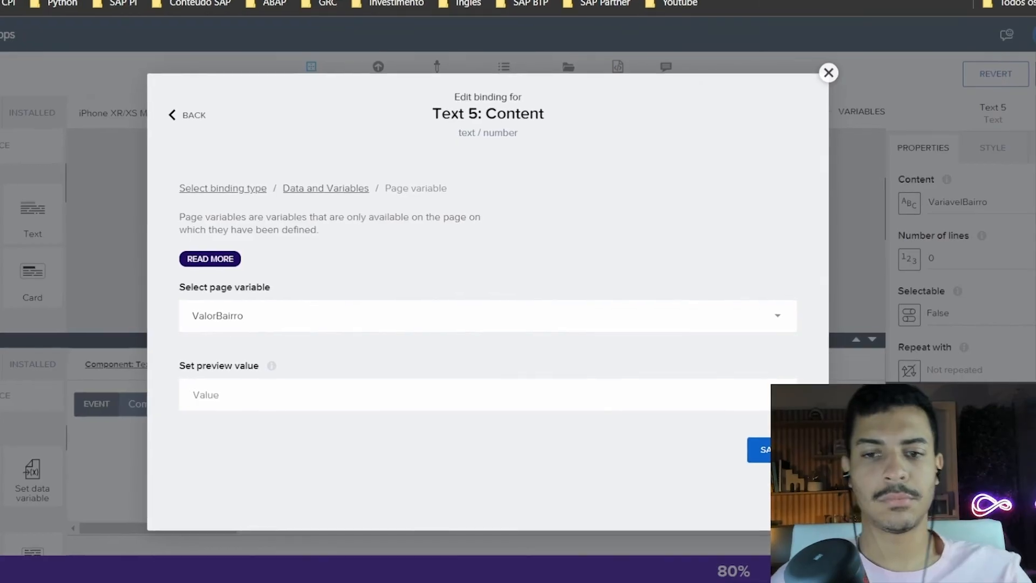
{"action": "left_click", "coordinate": [760, 450]}
- Bind the content of the VariavelRua text to the page variable ValorRua
{"action": "left_click", "coordinate": [503, 291]}
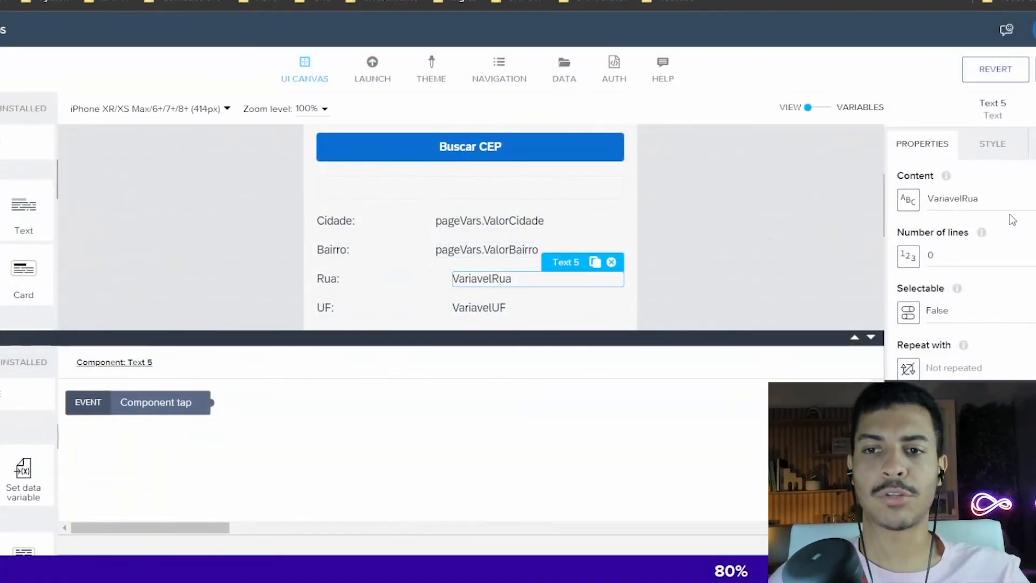
{"action": "left_click", "coordinate": [937, 204]}
{"action": "left_click", "coordinate": [470, 301]}
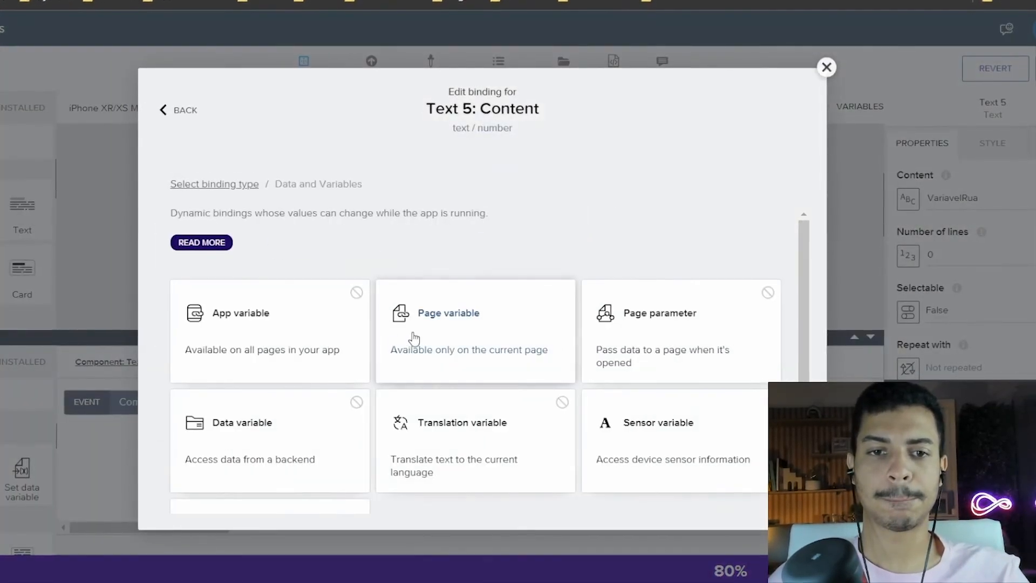
{"action": "left_click", "coordinate": [413, 335]}
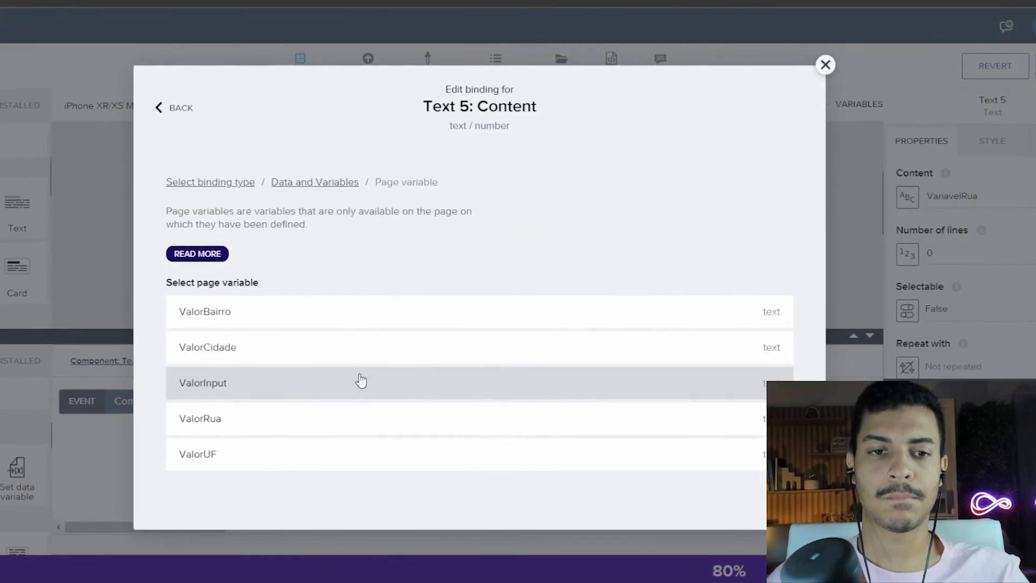
{"action": "left_click", "coordinate": [326, 418]}
{"action": "left_click", "coordinate": [756, 499]}
- Bind the content of the VariavelUF text to the page variable ValorUF
{"action": "left_click", "coordinate": [494, 307]}
{"action": "left_click", "coordinate": [912, 196]}
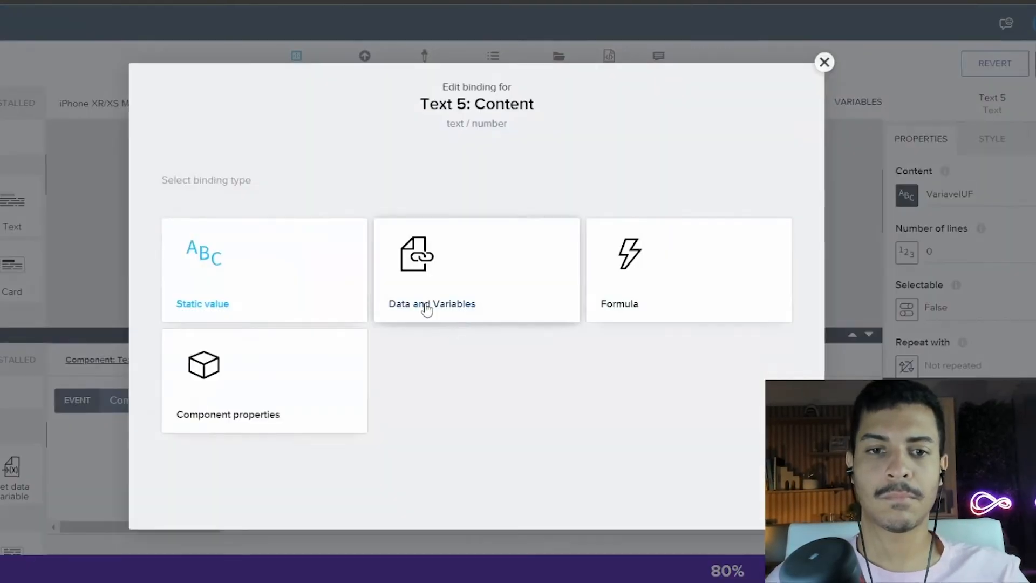
{"action": "left_click", "coordinate": [452, 316]}
{"action": "left_click", "coordinate": [400, 340]}
{"action": "left_click", "coordinate": [308, 453]}
{"action": "left_click", "coordinate": [762, 446]}
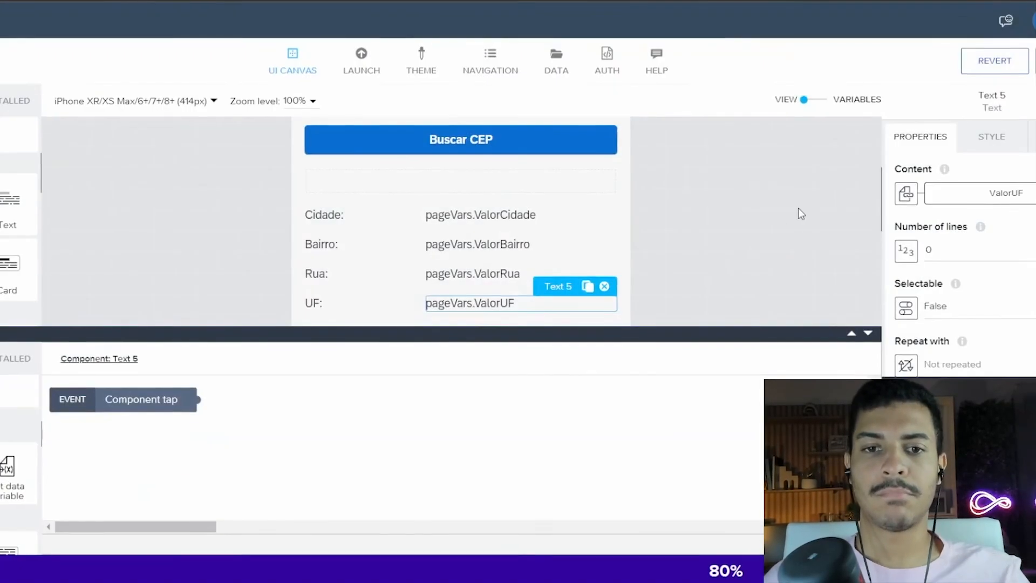
{"action": "scroll", "coordinate": [639, 237], "scroll_direction": "up", "scroll_amount": 3}
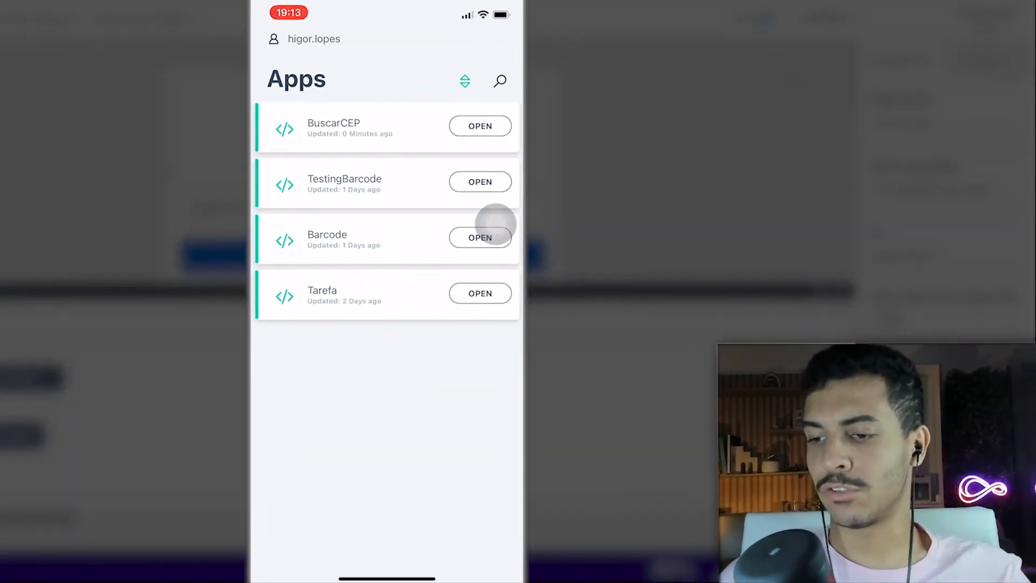
- Open the refreshed BuscarCEP app in the phone's preview app and look up the postal code 16403125
{"action": "left_click_drag", "start_coordinate": [386, 189], "coordinate": [385, 253]}
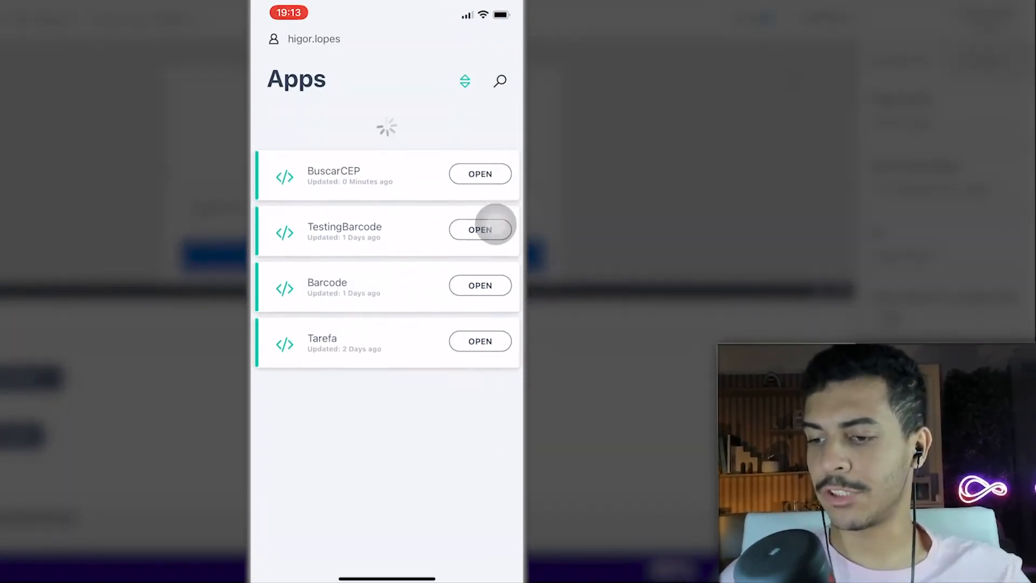
{"action": "left_click", "coordinate": [479, 125]}
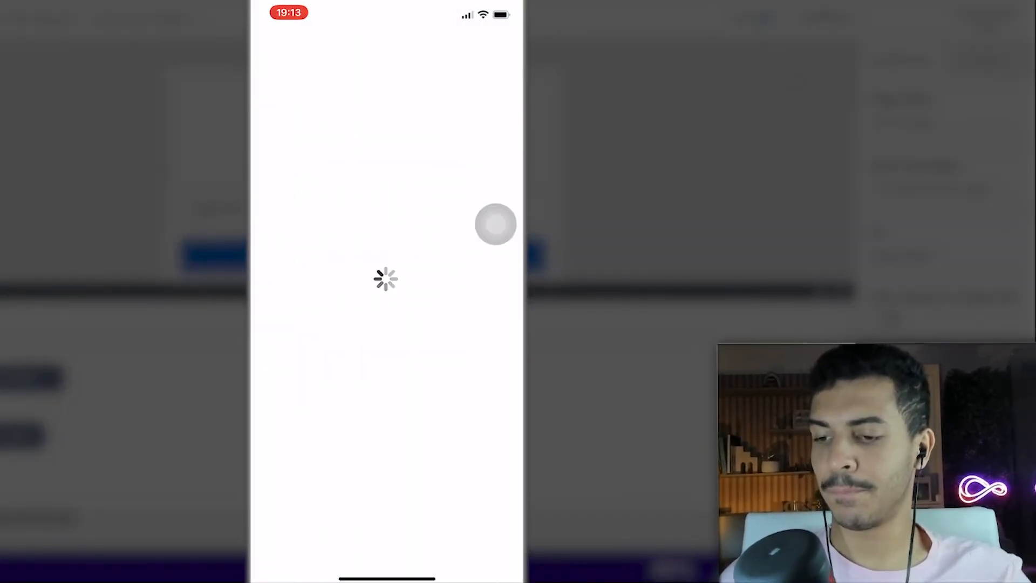
{"action": "left_click", "coordinate": [282, 175]}
{"action": "left_click", "coordinate": [267, 516]}
{"action": "type", "text": "16403125"}
{"action": "left_click", "coordinate": [382, 217]}
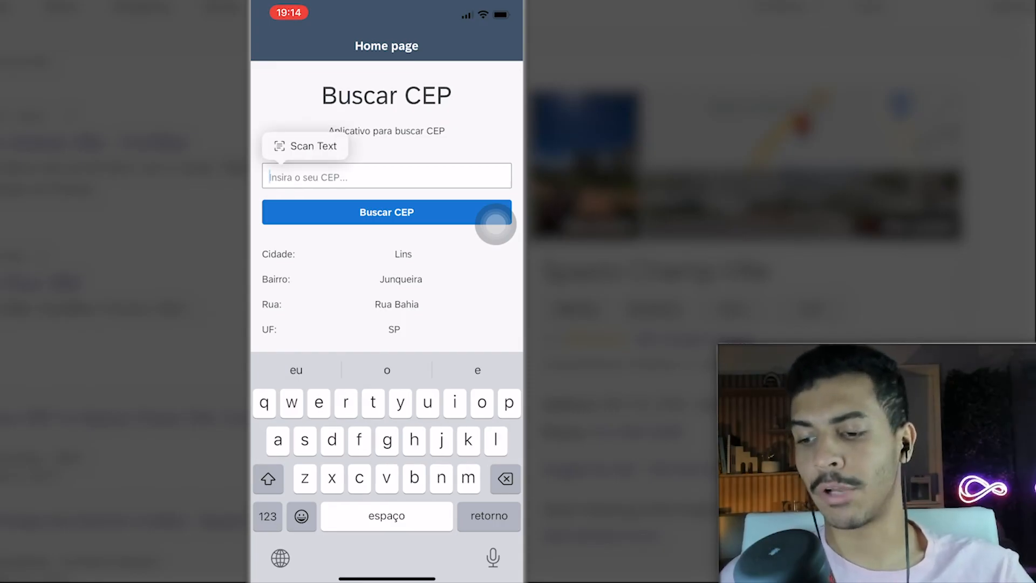
- Test the lookup on the phone with a second postal code, 82590200
{"action": "left_click", "coordinate": [267, 517]}
{"action": "type", "text": "82590200"}
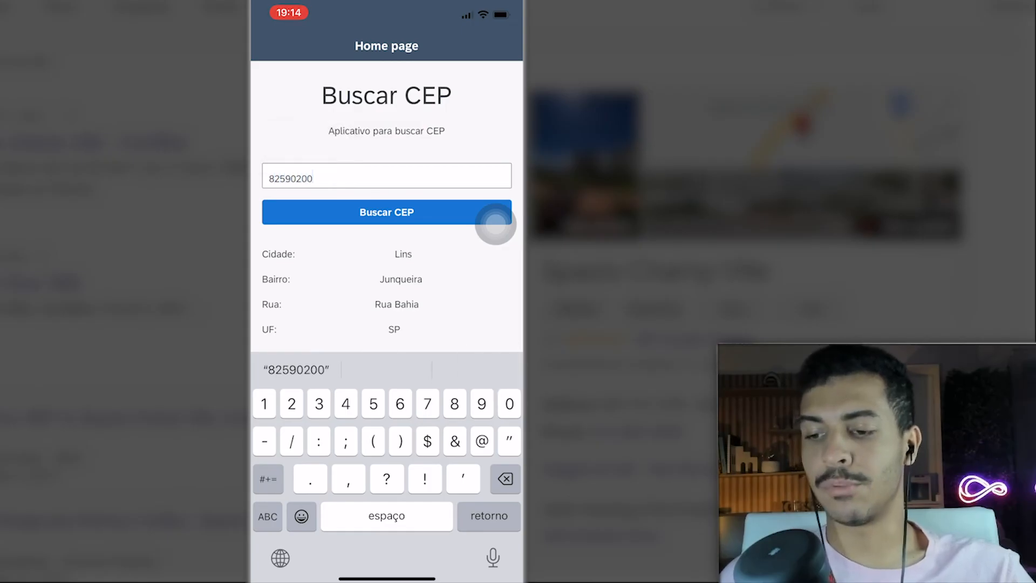
{"action": "left_click", "coordinate": [495, 220]}
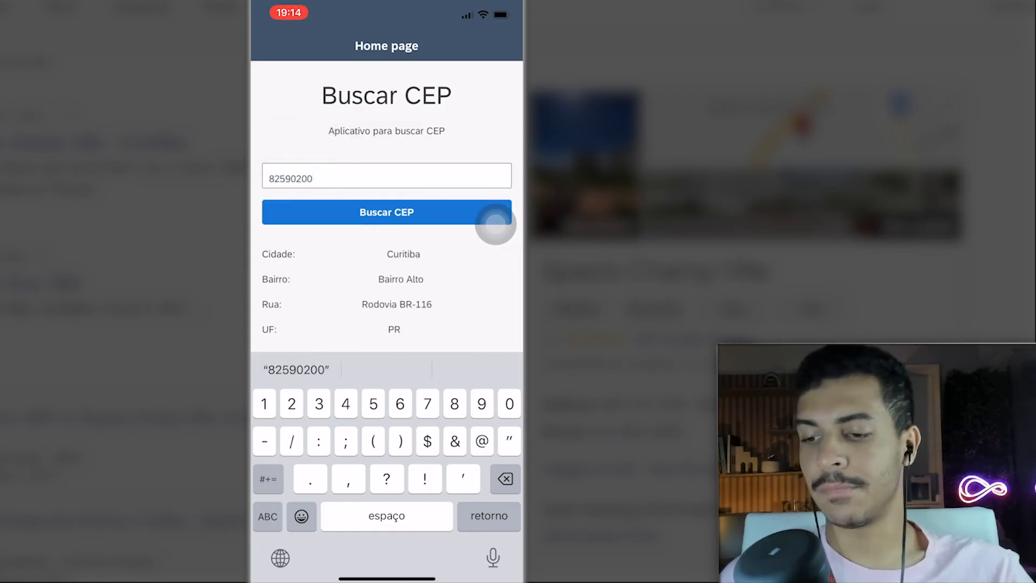